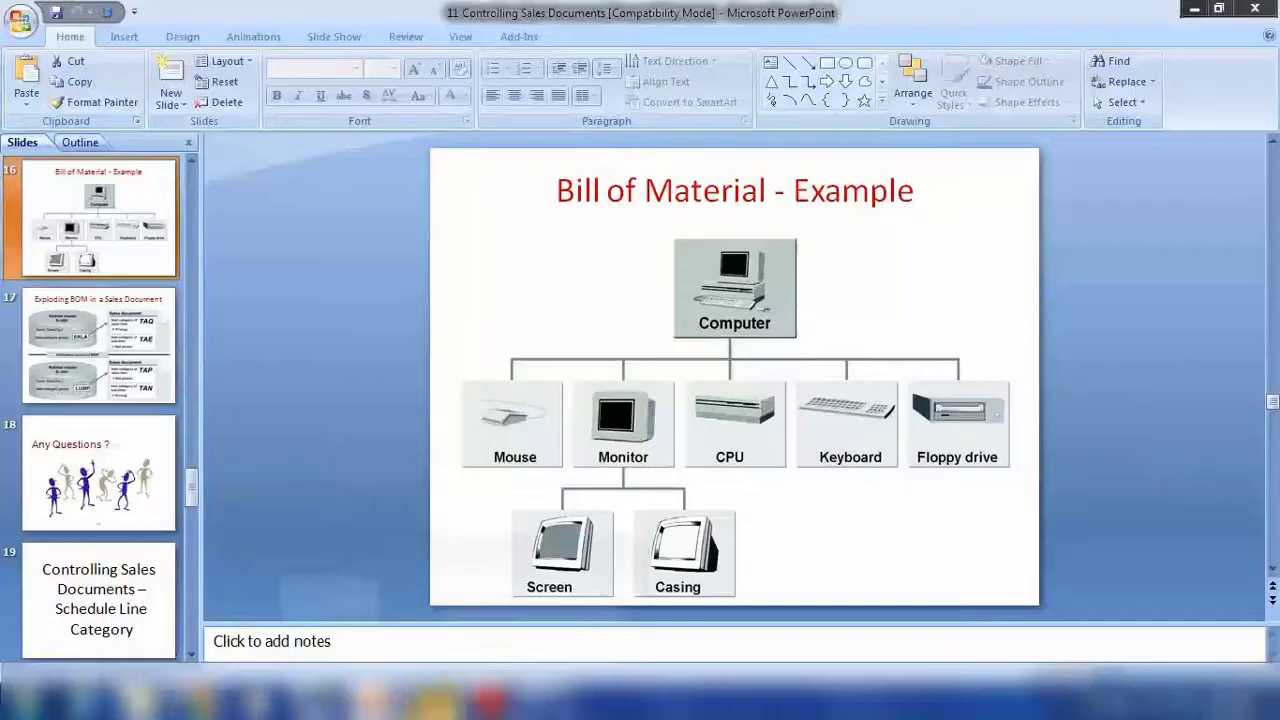
Switch from PowerPoint to the SAP window showing the sales document types header overview
{"action": "left_click", "coordinate": [534, 600]}
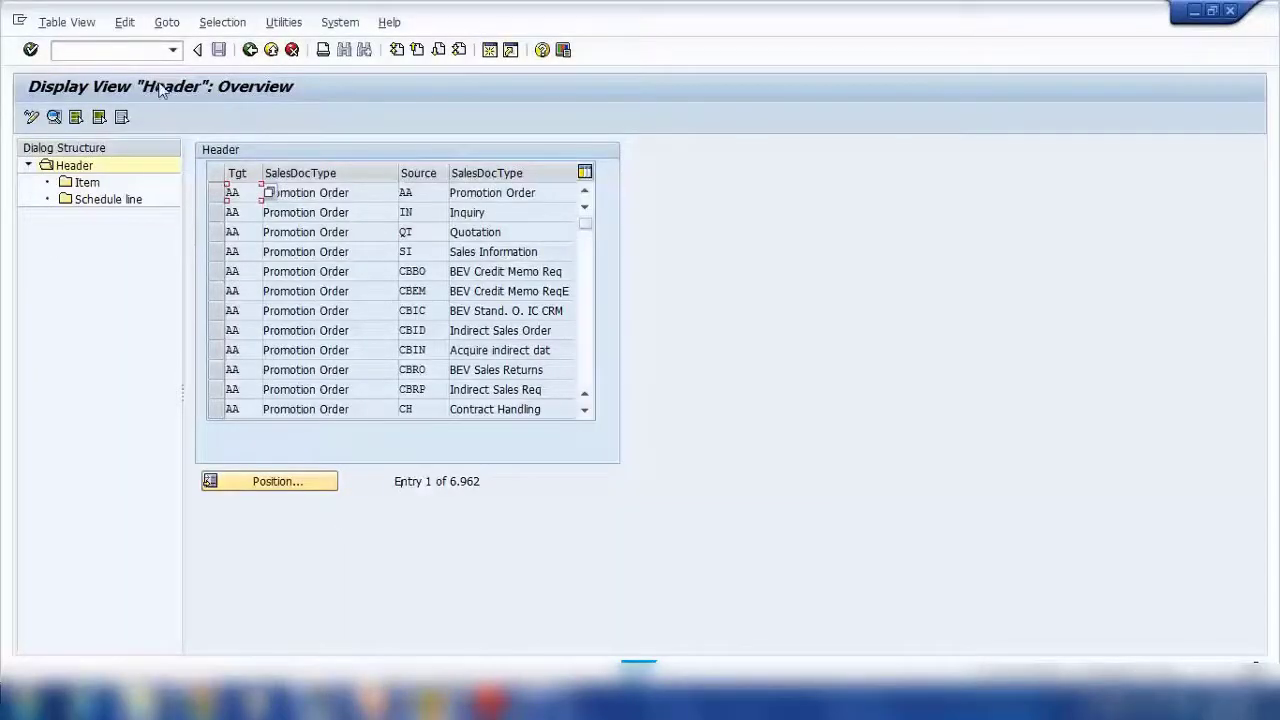
Open material P-1091 (Laptop 17") in MM02 on its Basic data 1 view
{"action": "left_click", "coordinate": [145, 52]}
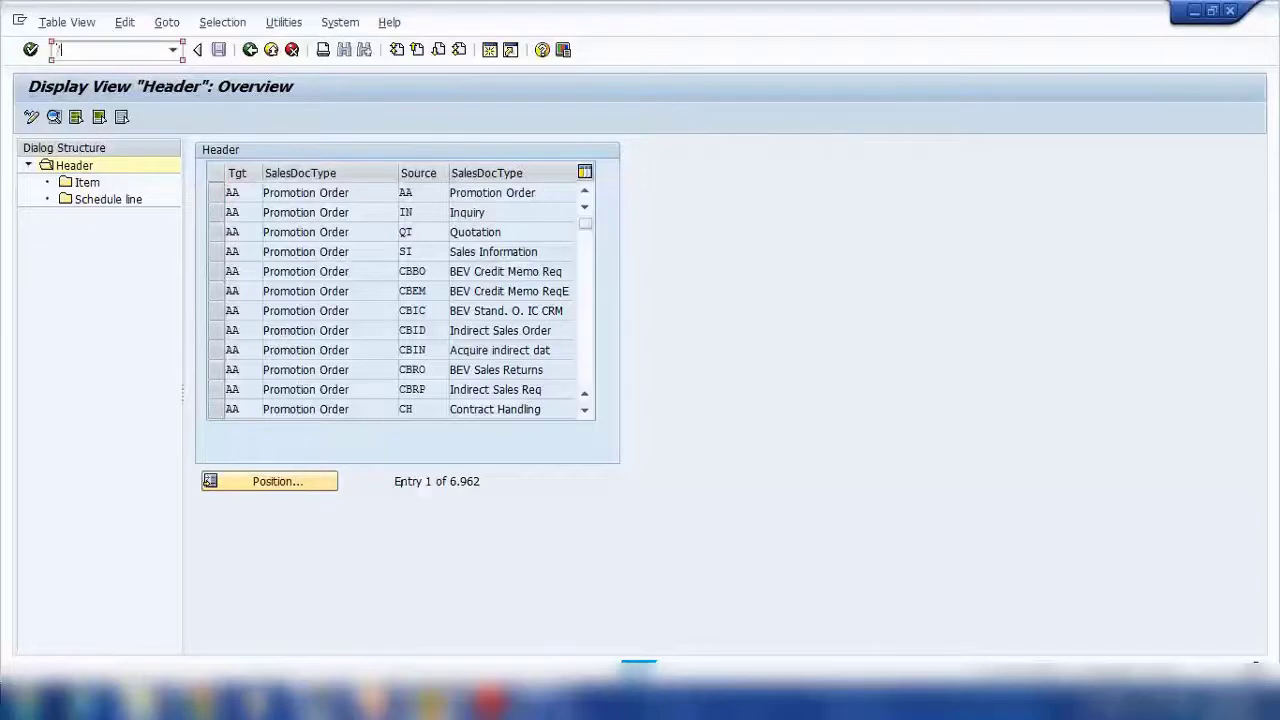
{"action": "key", "text": "Return"}
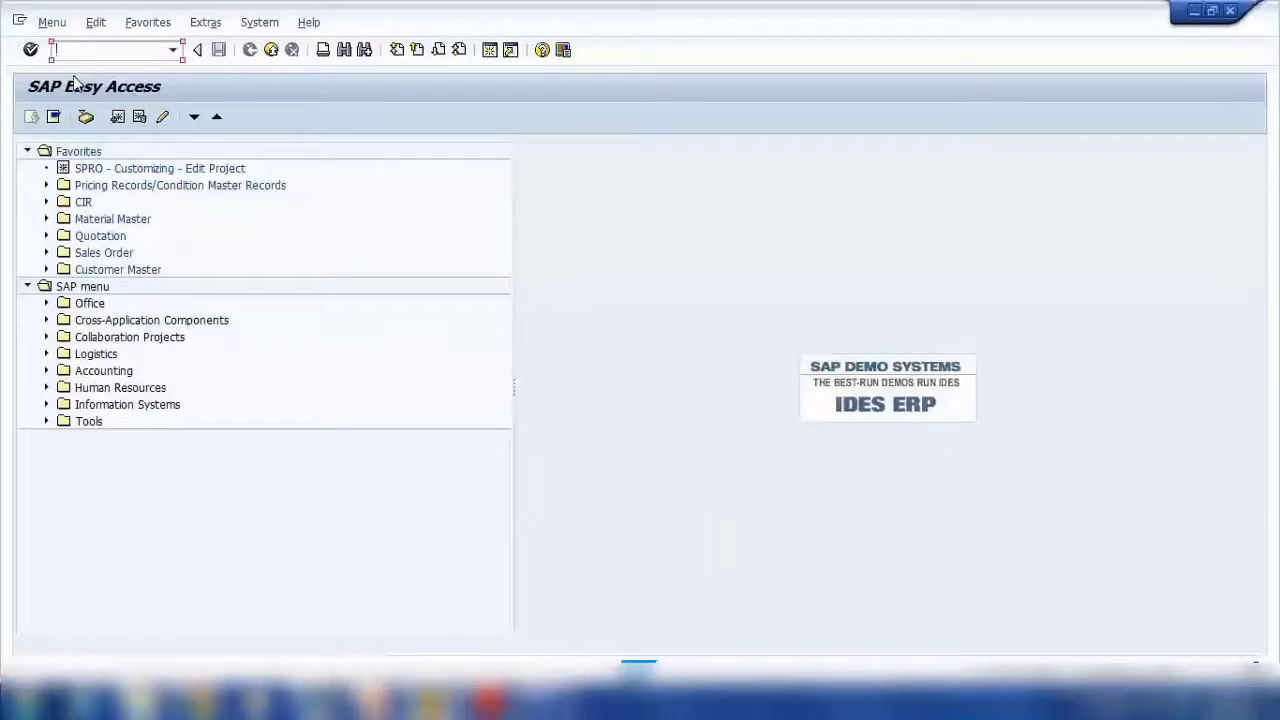
{"action": "type", "text": "mm02"}
{"action": "key", "text": "Return"}
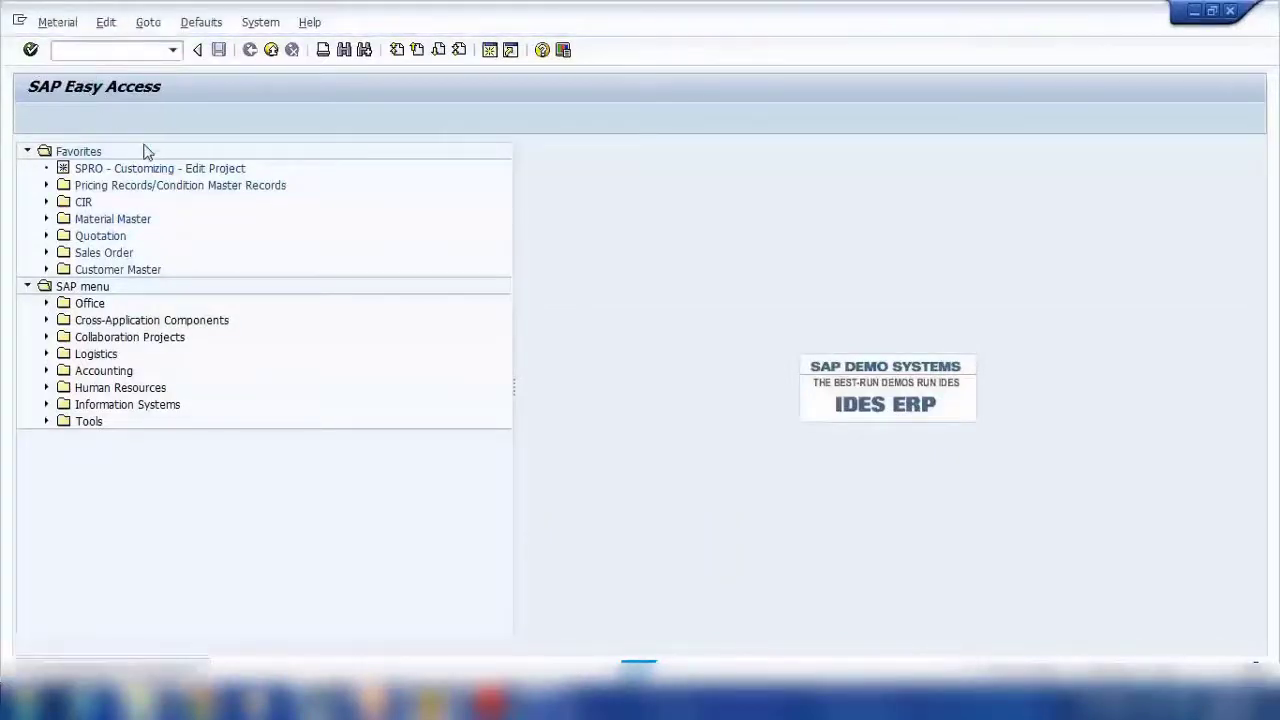
{"action": "type", "text": "p"}
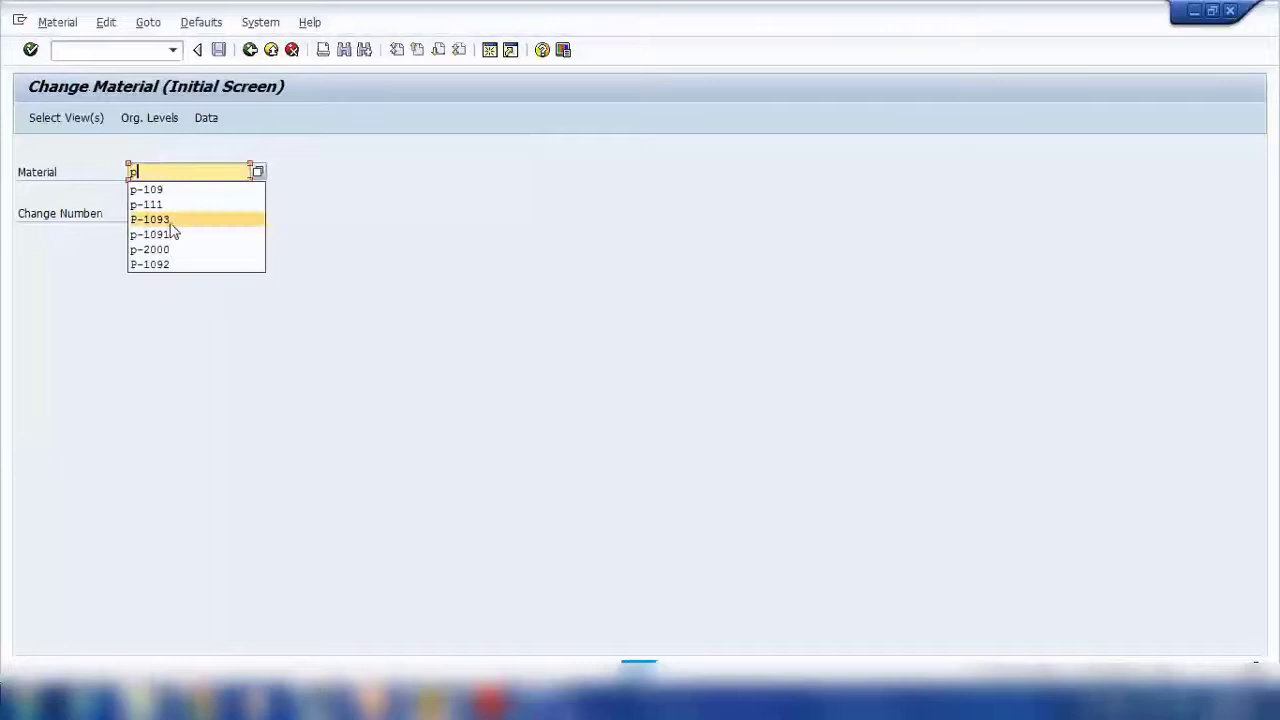
{"action": "left_click", "coordinate": [172, 234]}
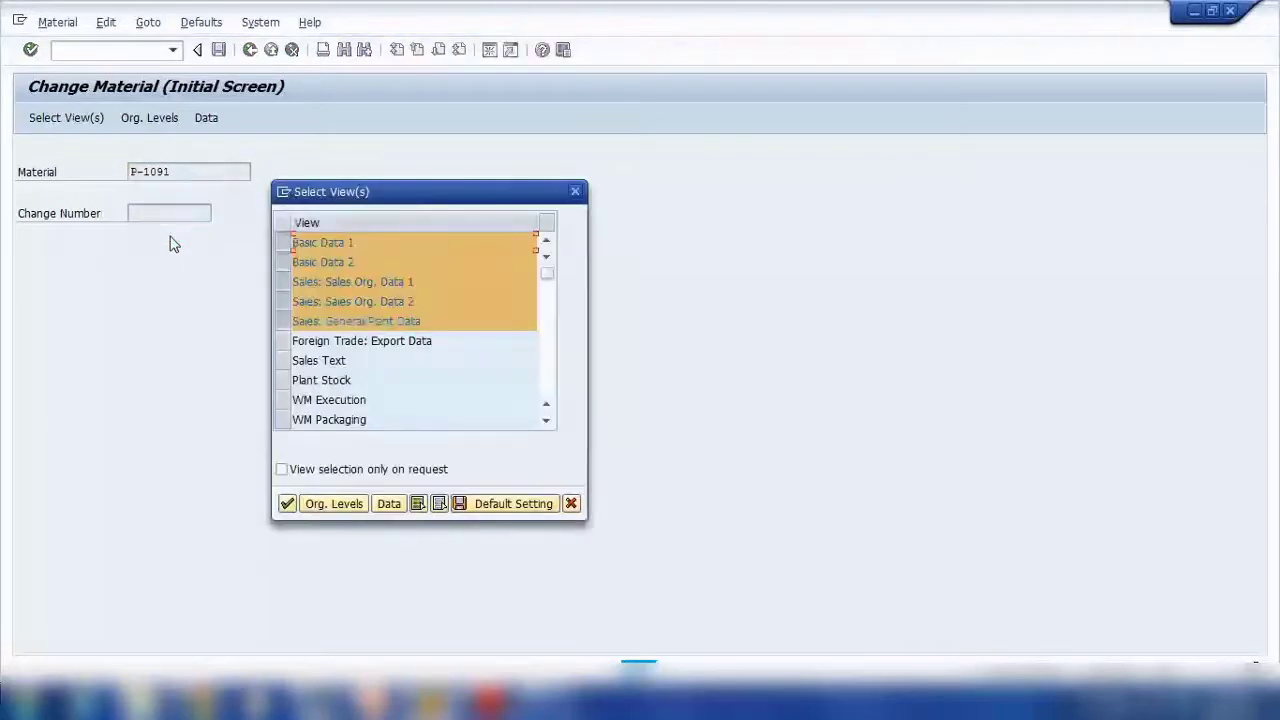
{"action": "key", "text": "Return"}
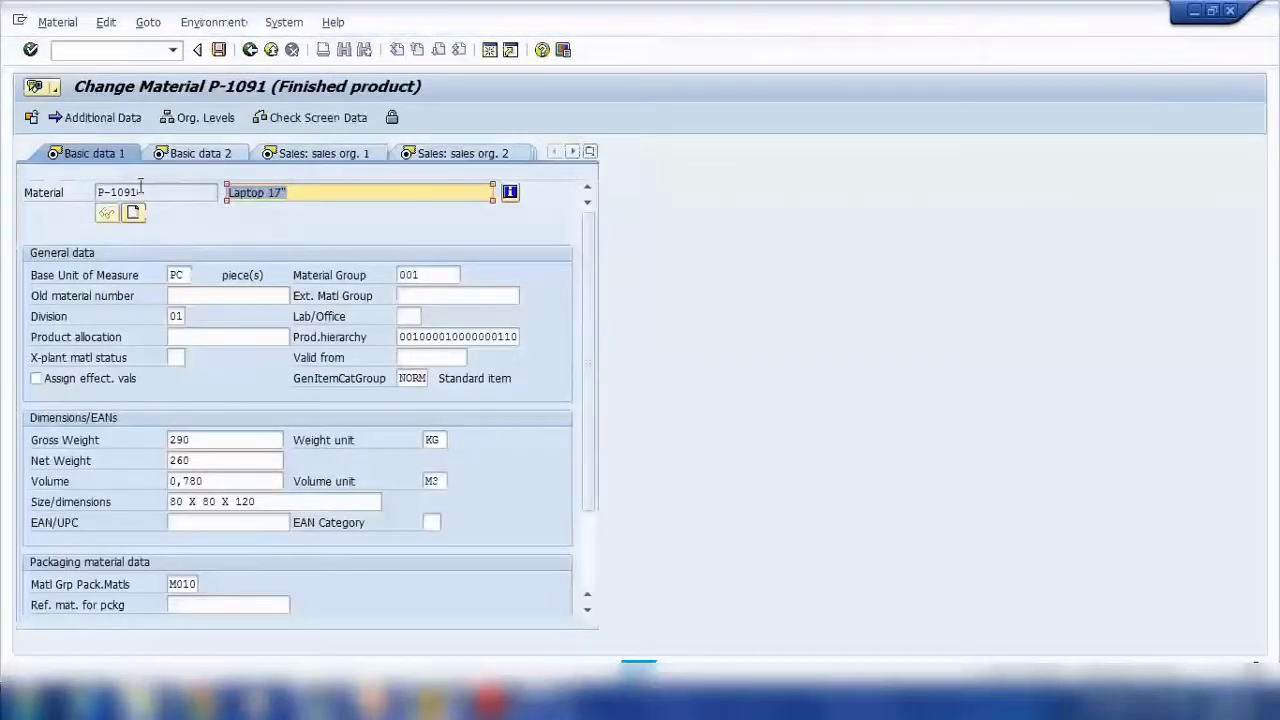
Copy P-1091, change its description to 'Computer 1234', save, and return to PowerPoint
{"action": "left_click_drag", "start_coordinate": [142, 193], "coordinate": [30, 190]}
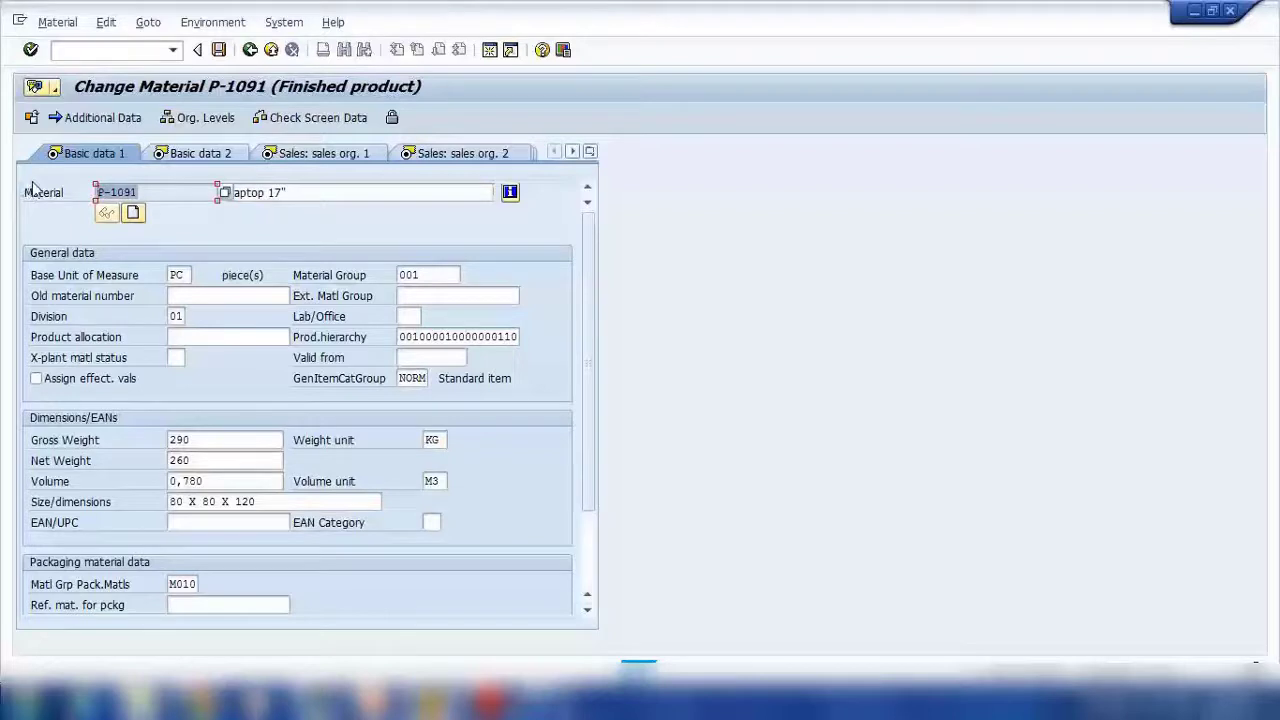
{"action": "key", "text": "End"}
{"action": "key", "text": "Tab"}
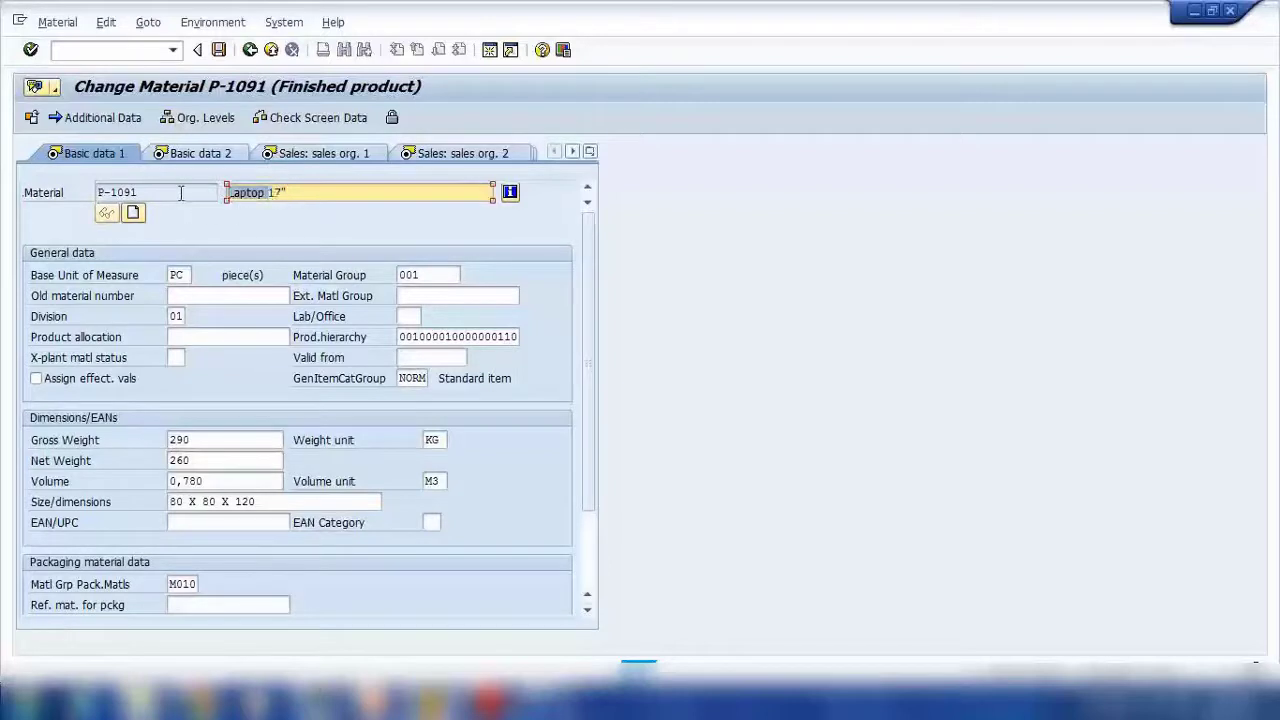
{"action": "key", "text": "Home"}
{"action": "key", "text": "Delete"}
{"action": "key", "text": "Delete"}
{"action": "key", "text": "Delete"}
{"action": "key", "text": "Delete"}
{"action": "key", "text": "Delete"}
{"action": "key", "text": "Delete"}
{"action": "key", "text": "Delete"}
{"action": "key", "text": "Delete"}
{"action": "key", "text": "Delete"}
{"action": "key", "text": "Delete"}
{"action": "type", "text": "Computer"}
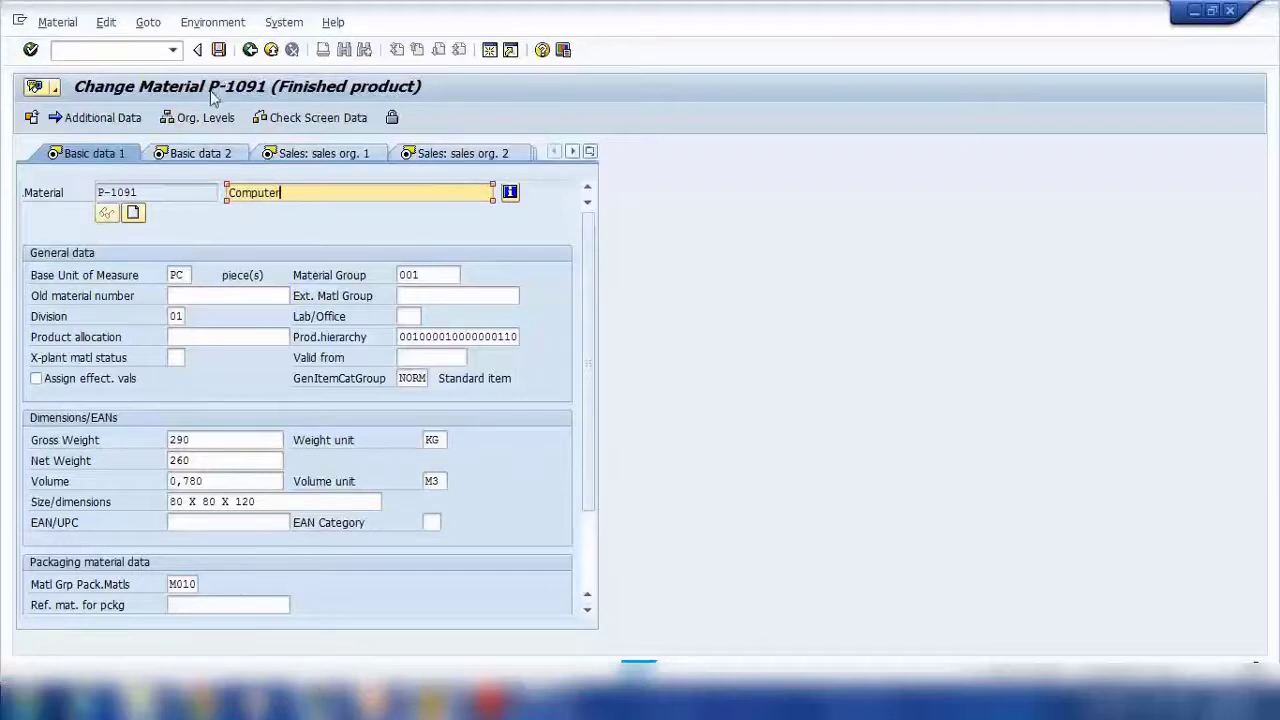
{"action": "type", "text": " 1234"}
{"action": "left_click", "coordinate": [218, 49]}
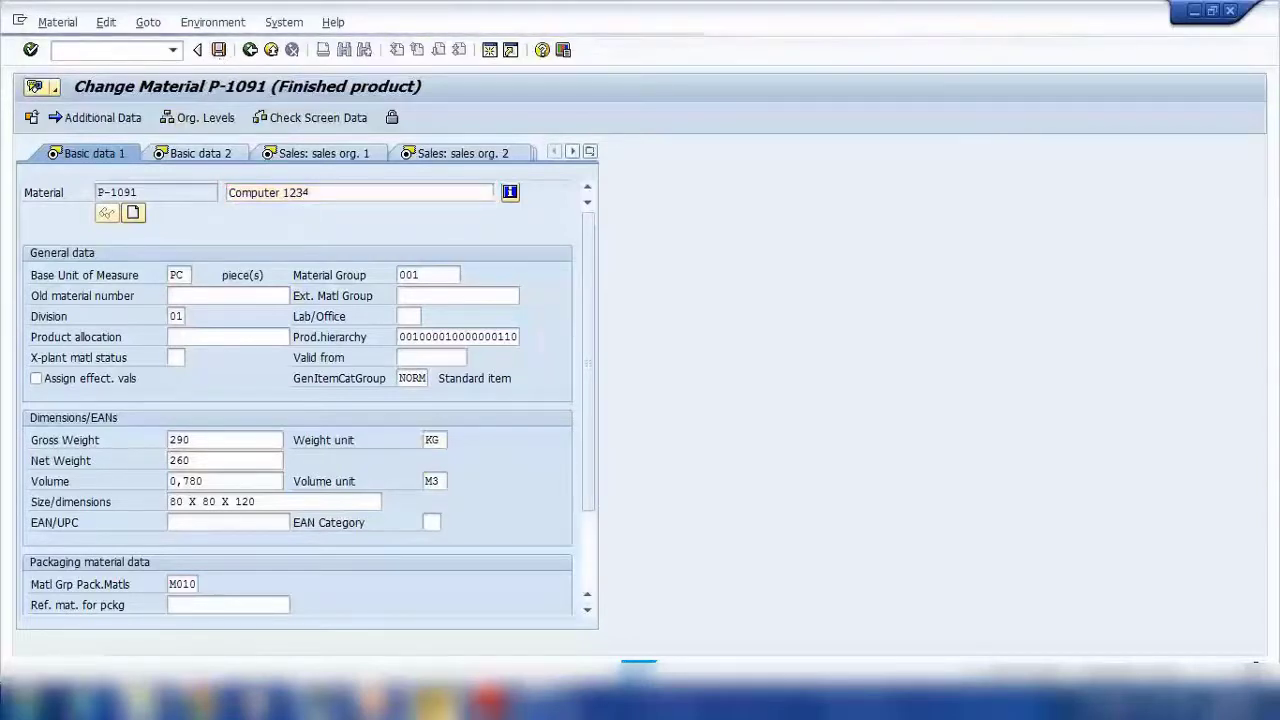
{"action": "left_click", "coordinate": [372, 700]}
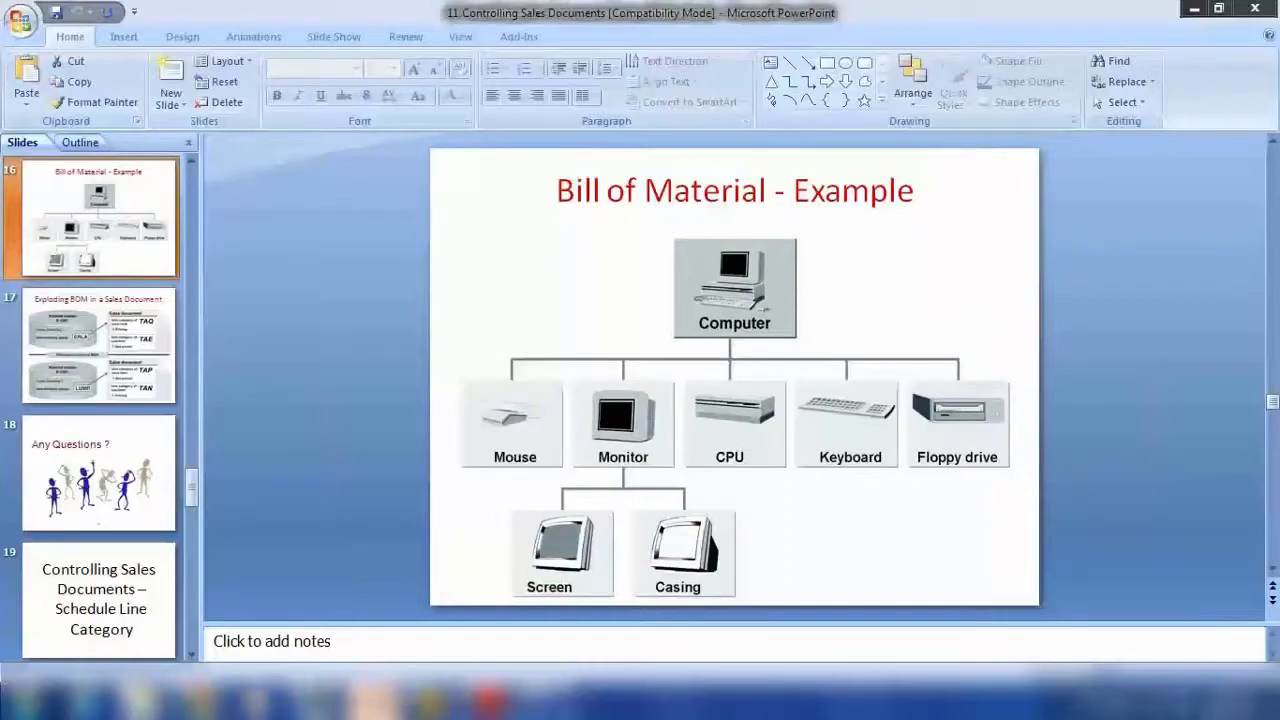
Return to SAP and exit the material screens to SAP Easy Access
{"action": "key", "text": "alt+Tab"}
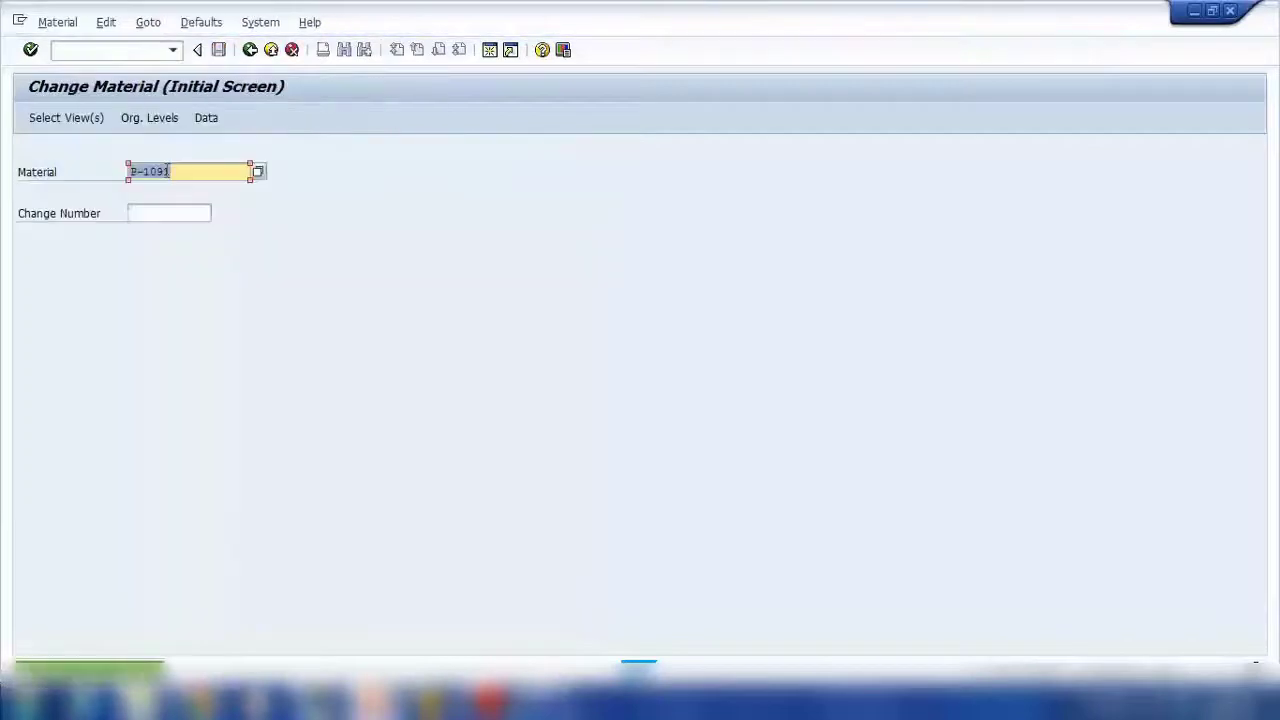
{"action": "left_click", "coordinate": [250, 50]}
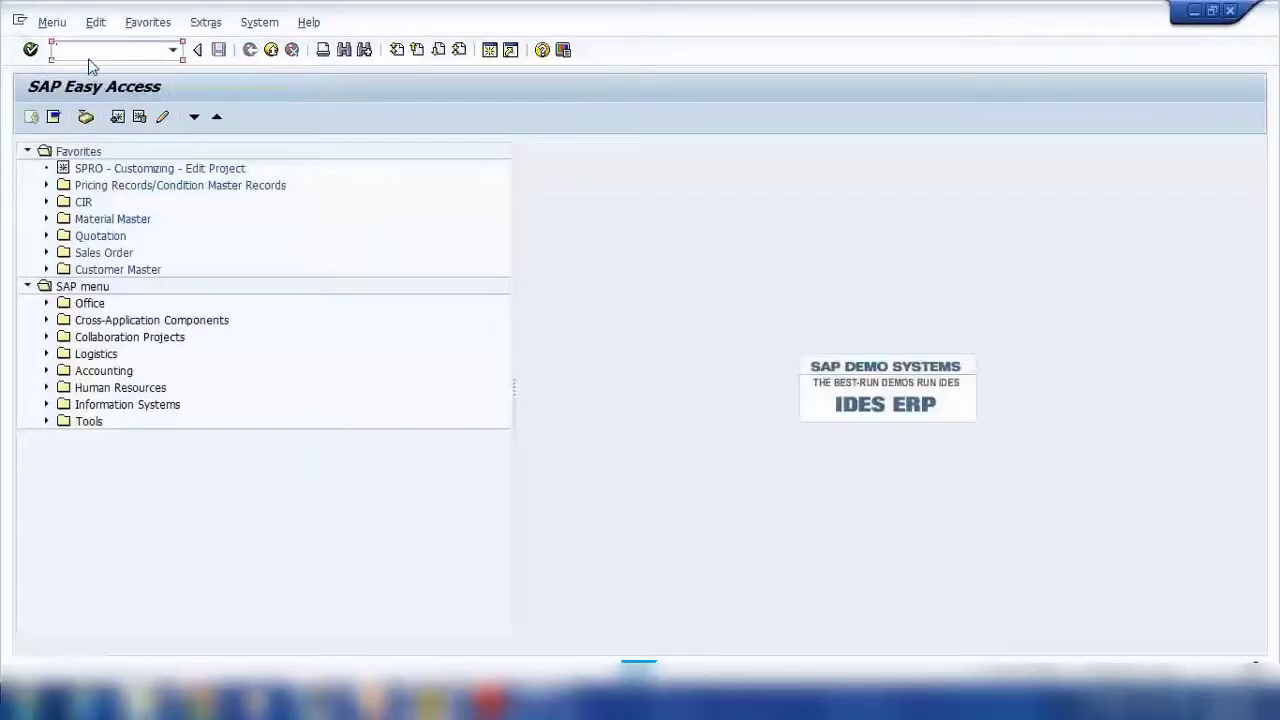
Start material creation with number P-1091 and industry sector Mechanical Engineering
{"action": "type", "text": "nmm02"}
{"action": "key", "text": "Return"}
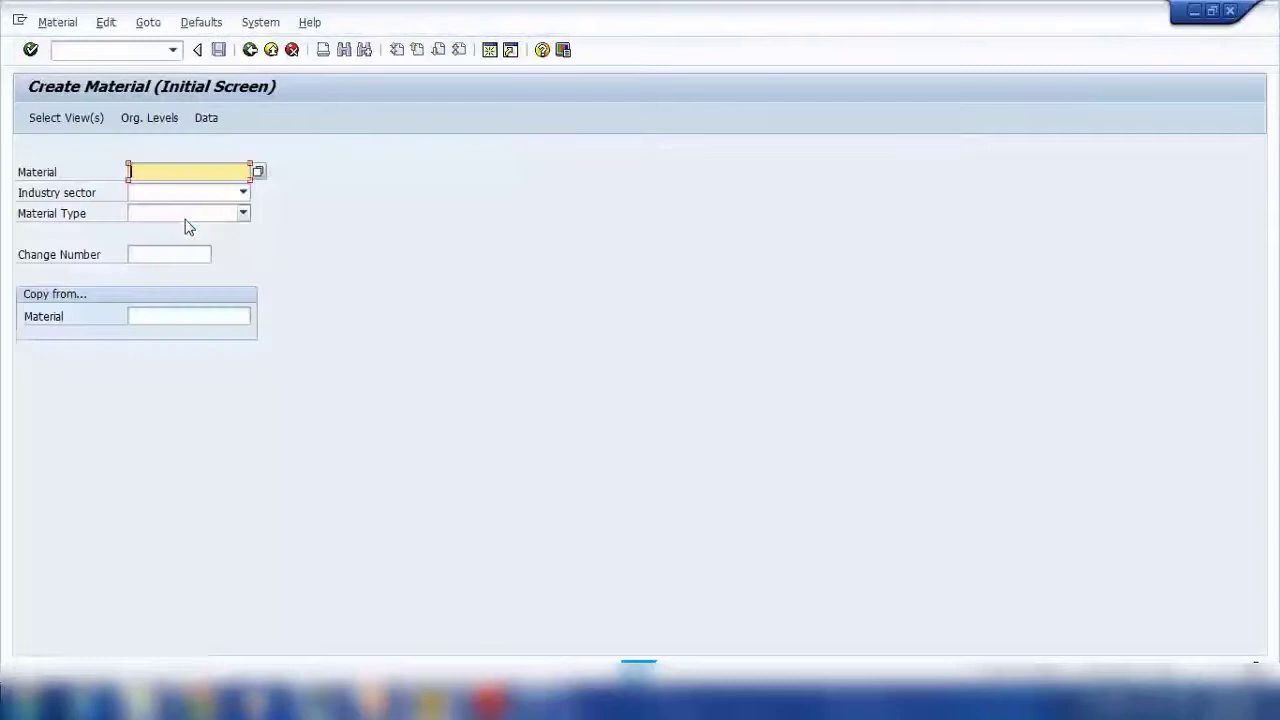
{"action": "type", "text": "P-1091"}
{"action": "left_click", "coordinate": [243, 192]}
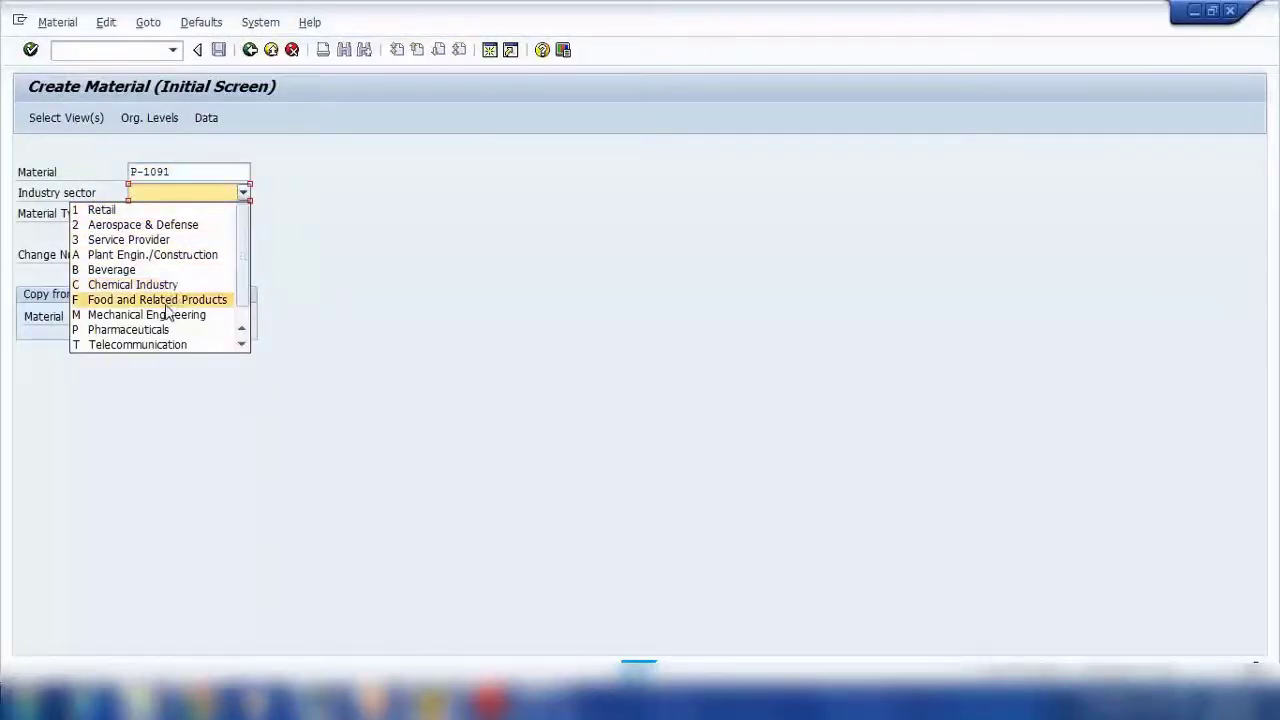
{"action": "left_click", "coordinate": [166, 314]}
Set material type FERT, paste P-1091 as copy-from material, and make the new number P-1091A
{"action": "left_click", "coordinate": [243, 213]}
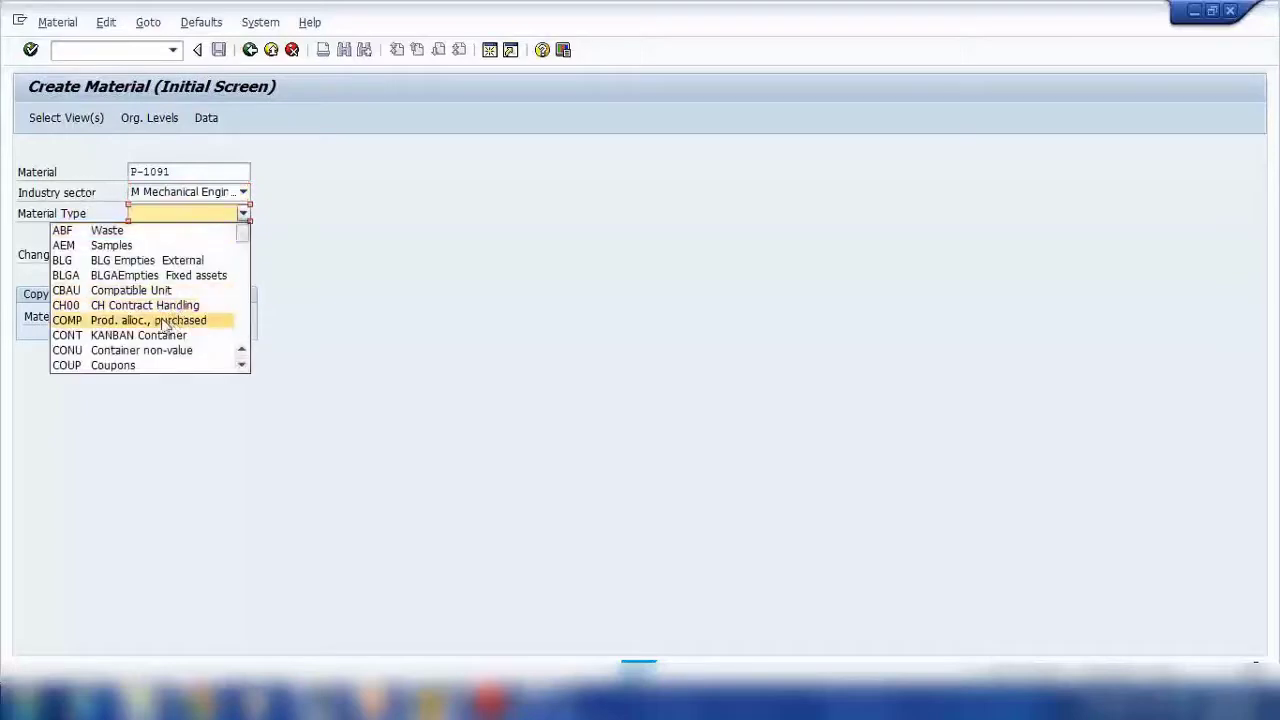
{"action": "scroll", "coordinate": [152, 320], "scroll_direction": "down", "scroll_amount": 5}
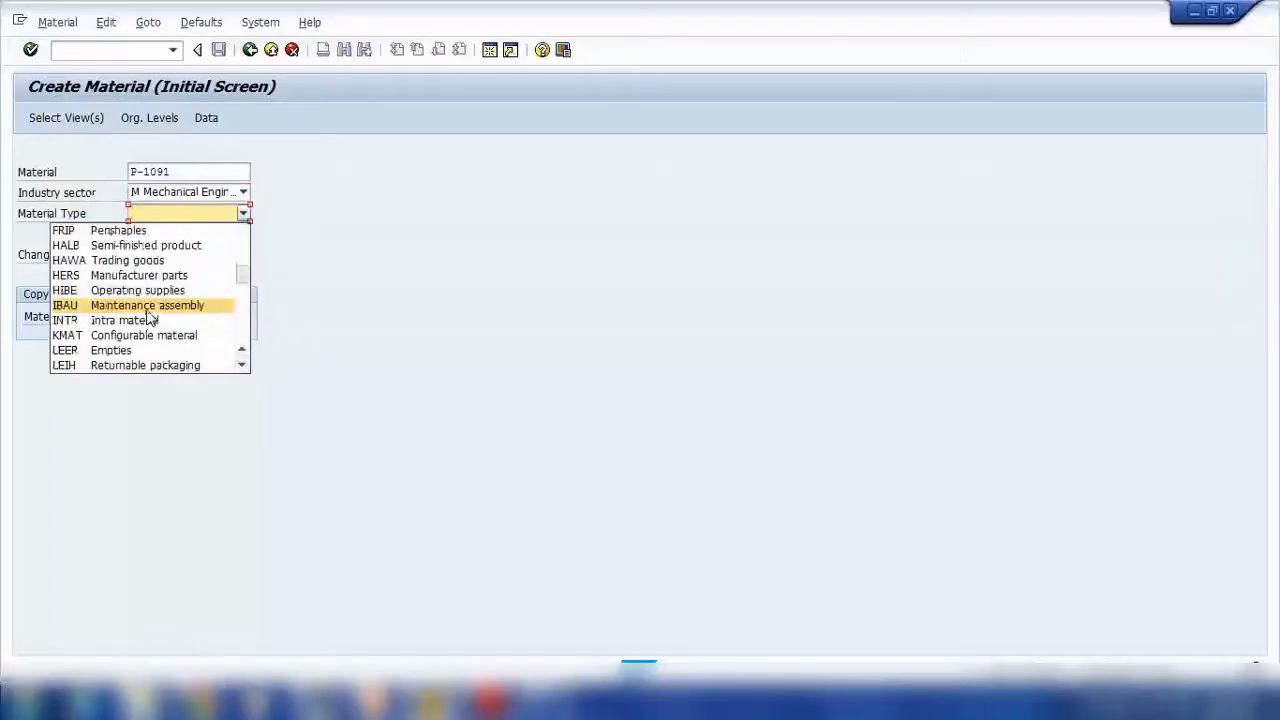
{"action": "scroll", "coordinate": [152, 320], "scroll_direction": "up", "scroll_amount": 2}
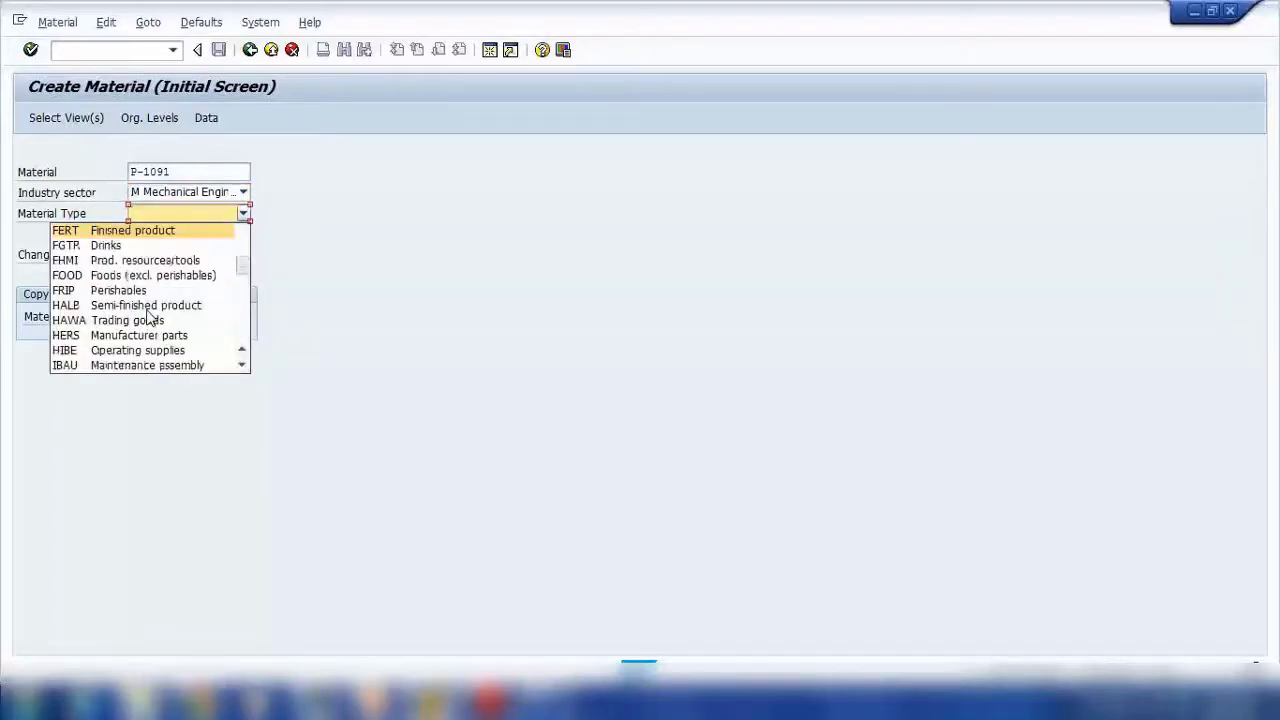
{"action": "left_click", "coordinate": [165, 232]}
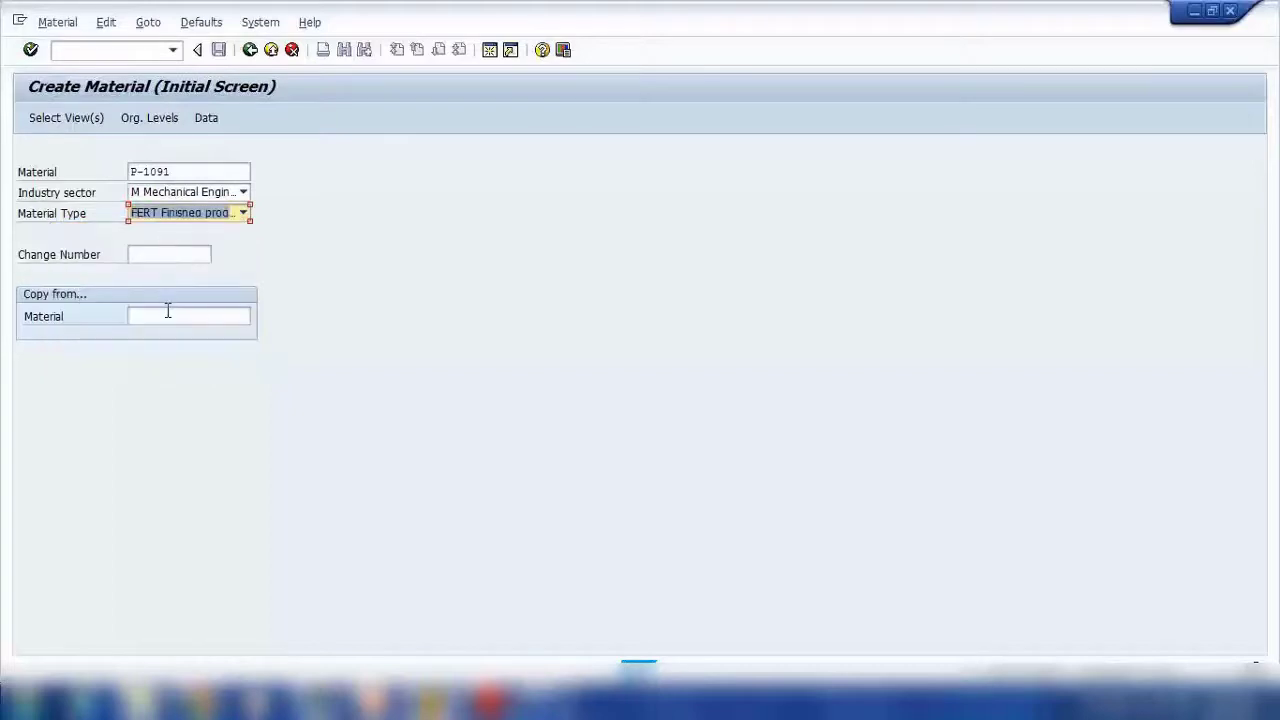
{"action": "left_click", "coordinate": [168, 315]}
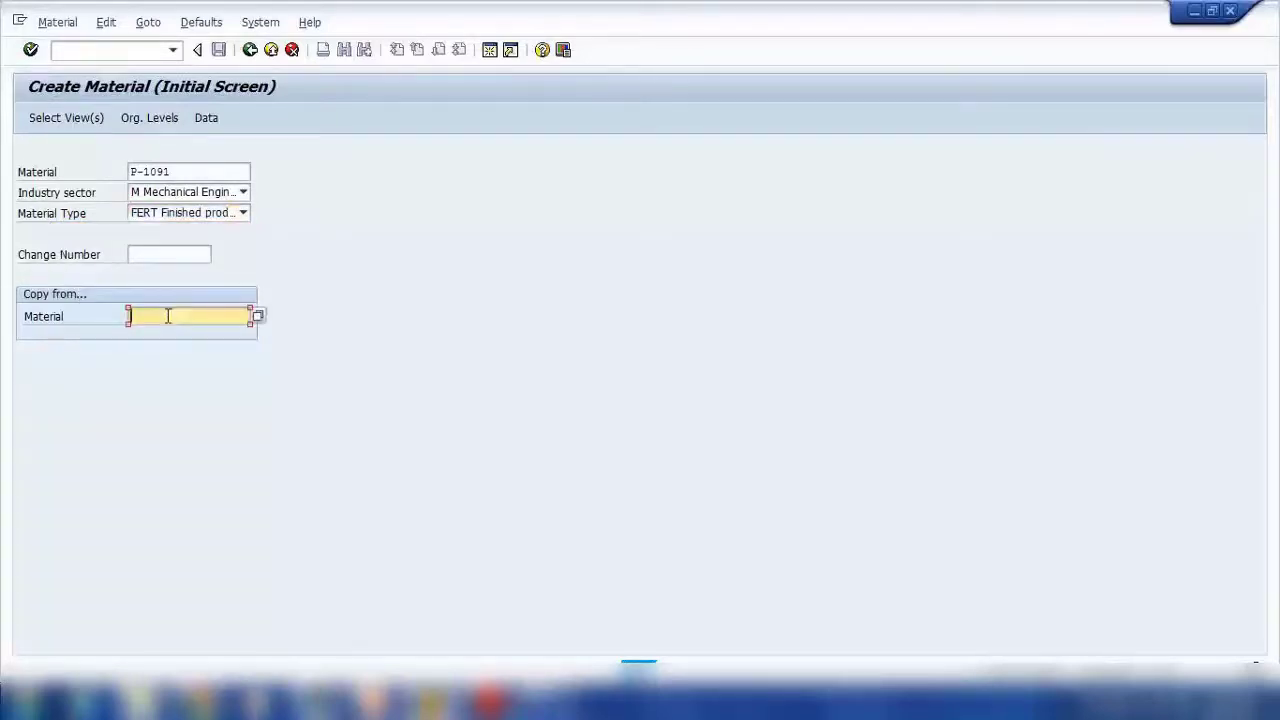
{"action": "type", "text": "P-1091"}
{"action": "left_click", "coordinate": [188, 172]}
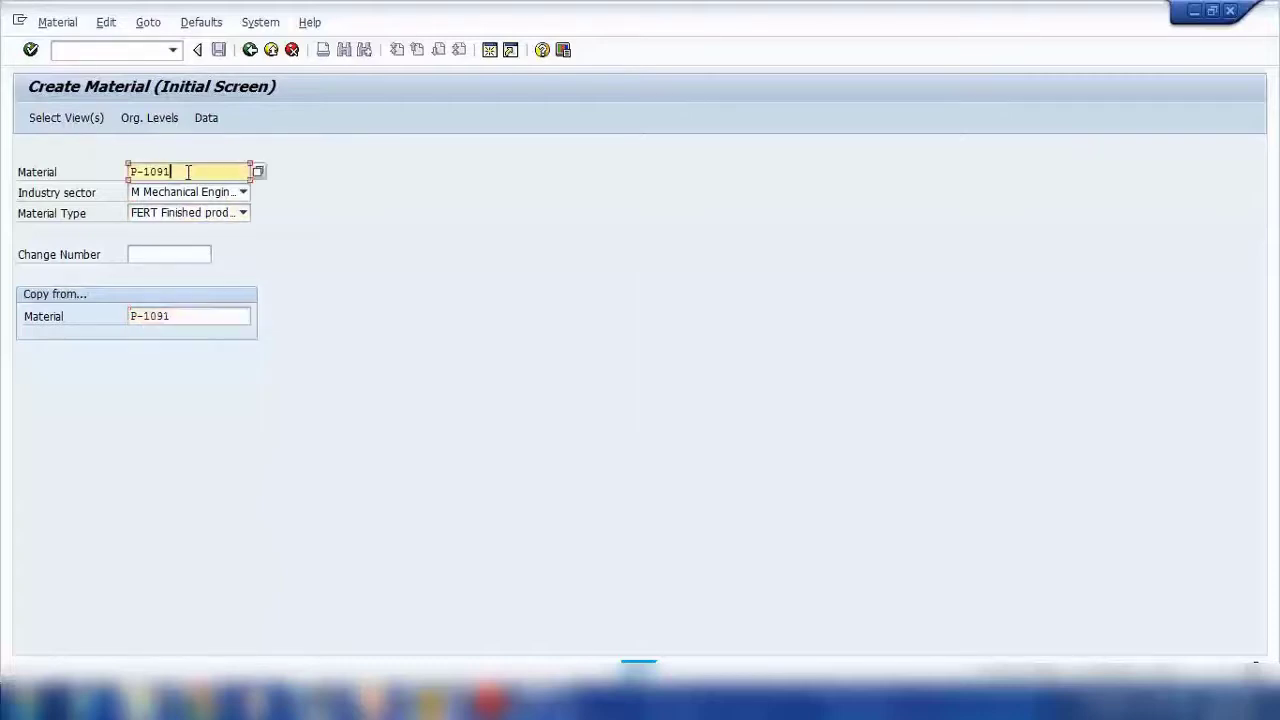
{"action": "type", "text": "A"}
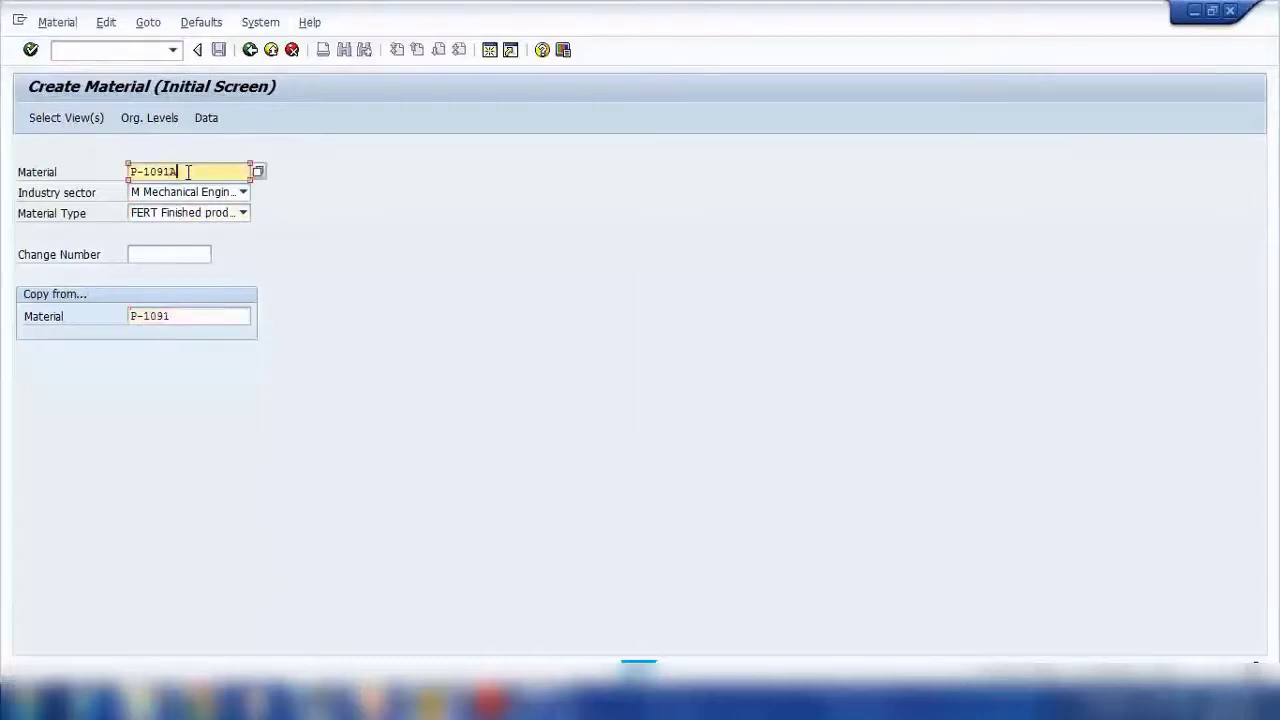
{"action": "double_click", "coordinate": [188, 314]}
{"action": "left_click", "coordinate": [203, 172]}
Accept the views and copy from plant 1000, sales org 1000, distribution channel 10
{"action": "key", "text": "Return"}
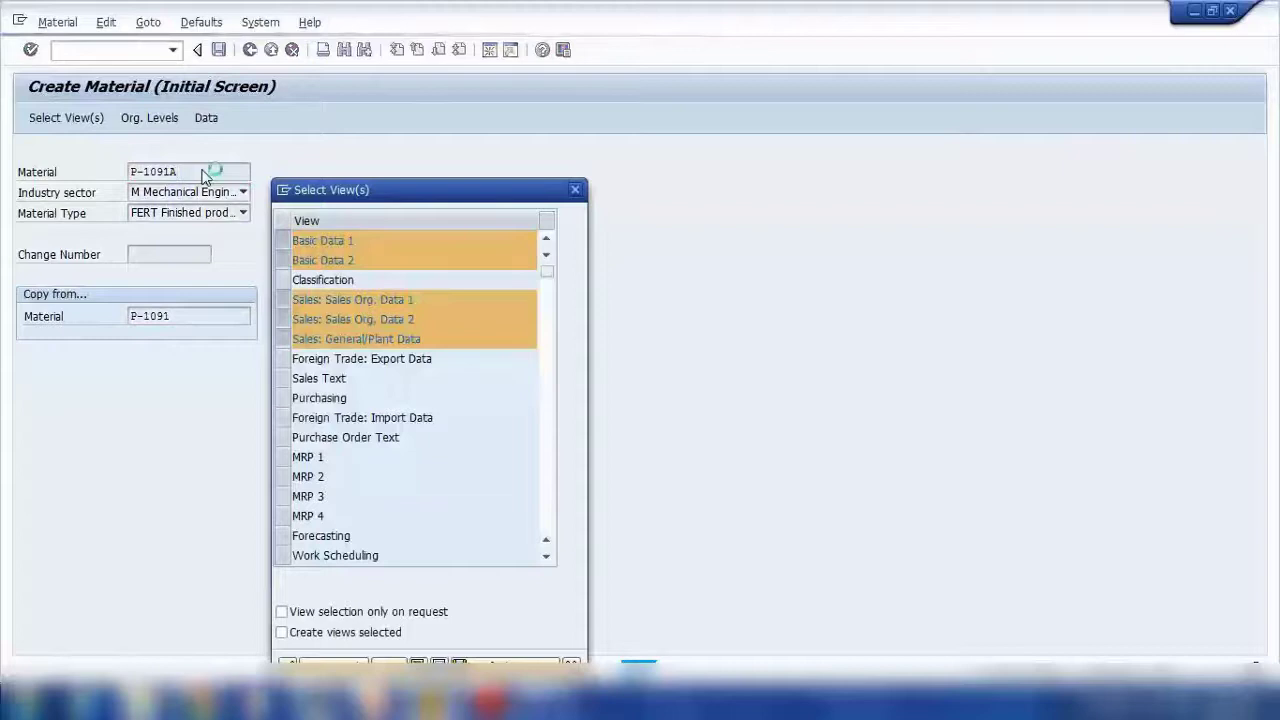
{"action": "key", "text": "Return"}
{"action": "left_click", "coordinate": [570, 221]}
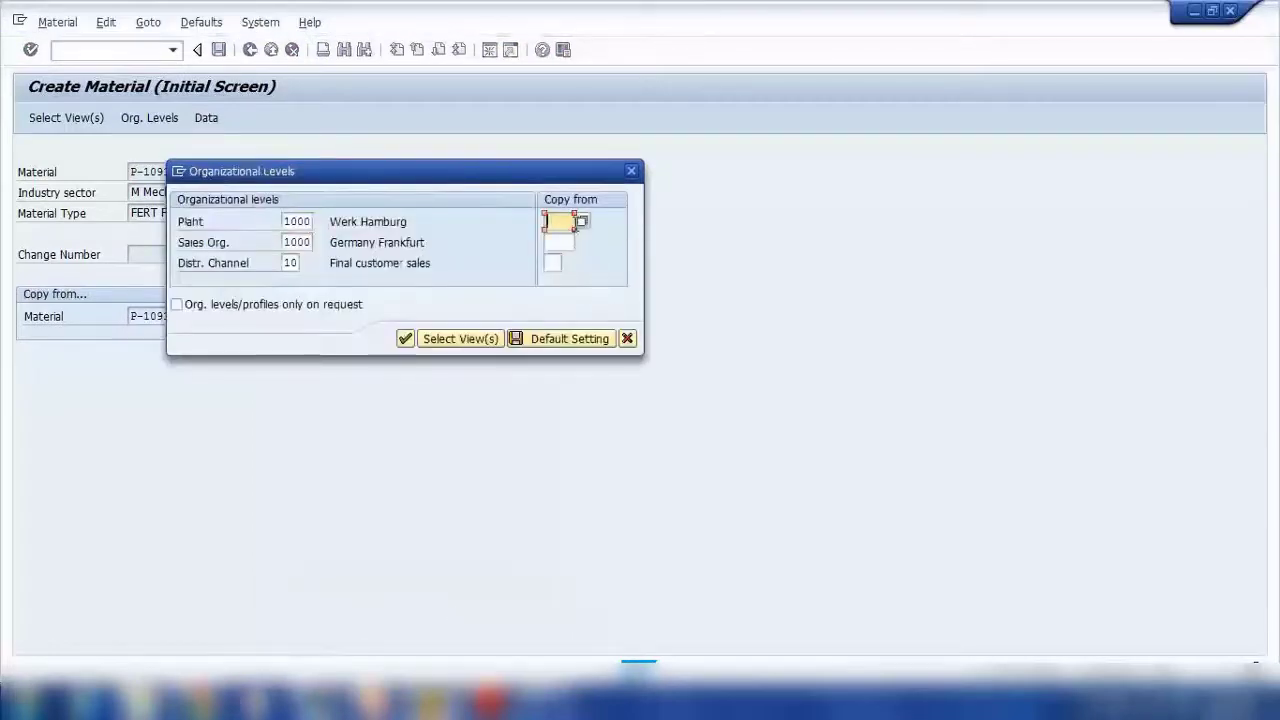
{"action": "type", "text": "1000"}
{"action": "key", "text": "Tab"}
{"action": "type", "text": "1"}
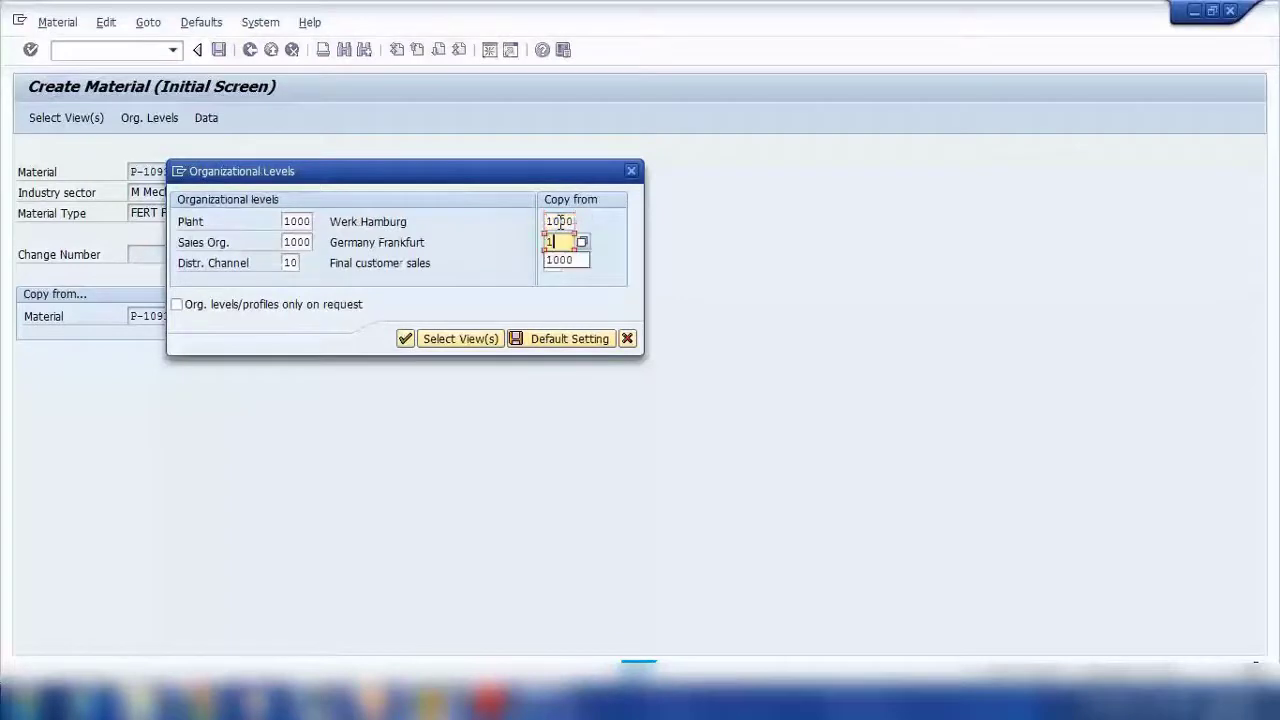
{"action": "type", "text": "000"}
{"action": "key", "text": "Tab"}
{"action": "type", "text": "10"}
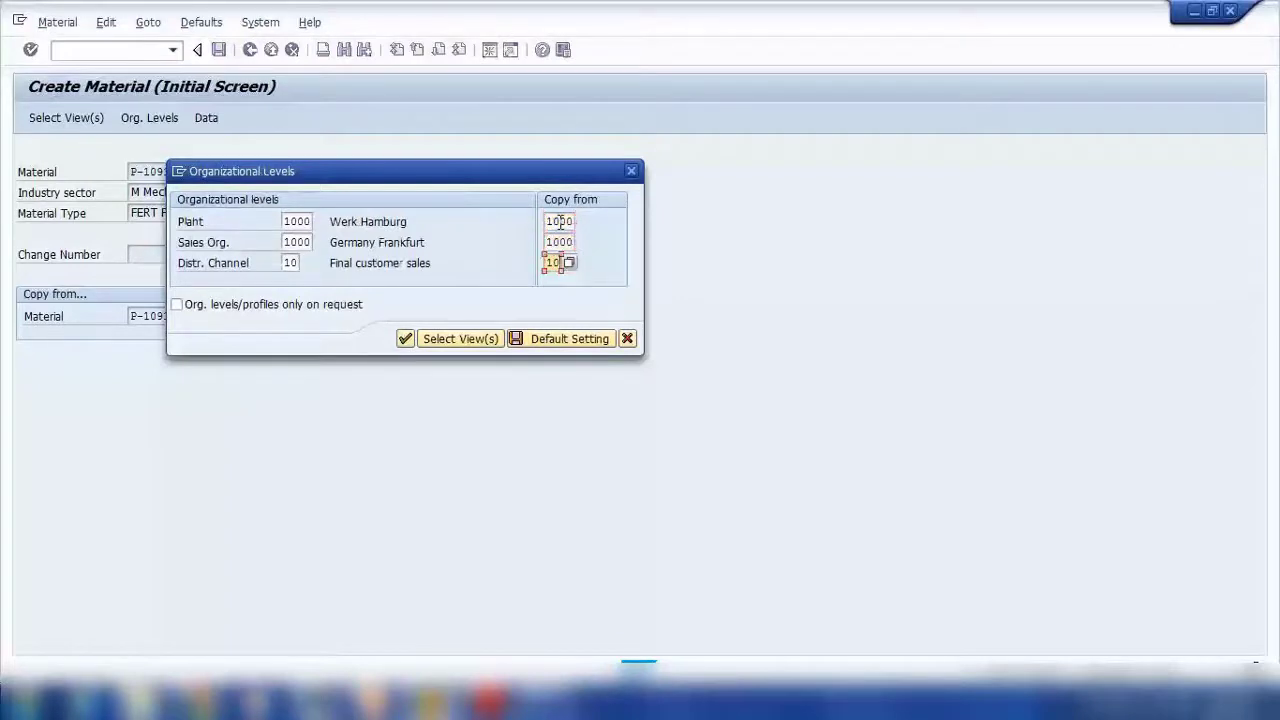
{"action": "left_click", "coordinate": [405, 339]}
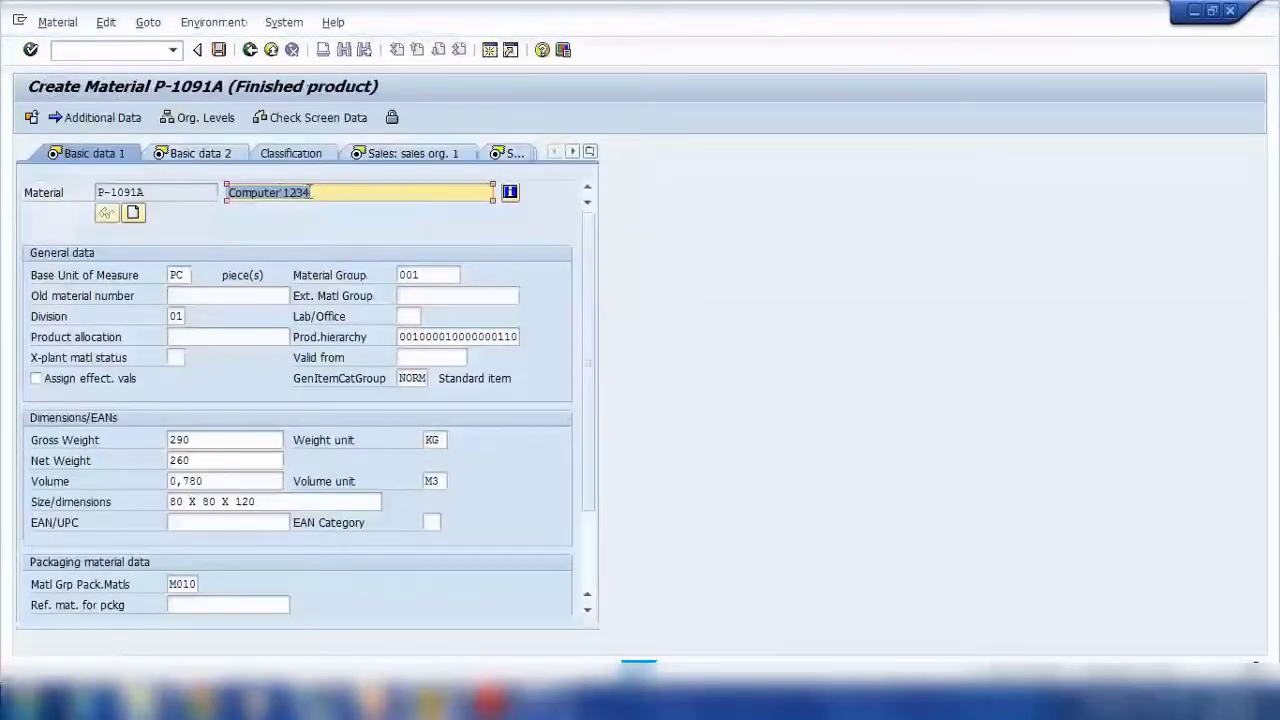
Replace the description Computer 1234 with Mouse and save P-1091A
{"action": "left_click_drag", "start_coordinate": [318, 192], "coordinate": [228, 192]}
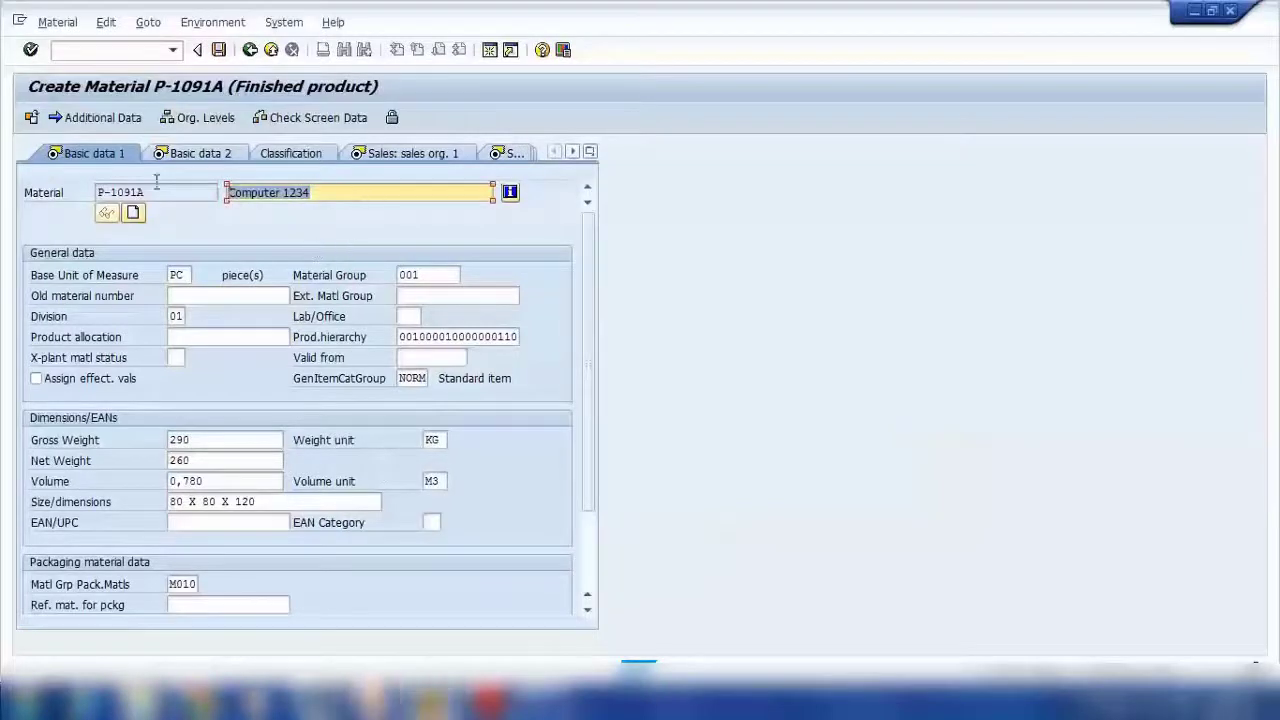
{"action": "type", "text": "Mouse"}
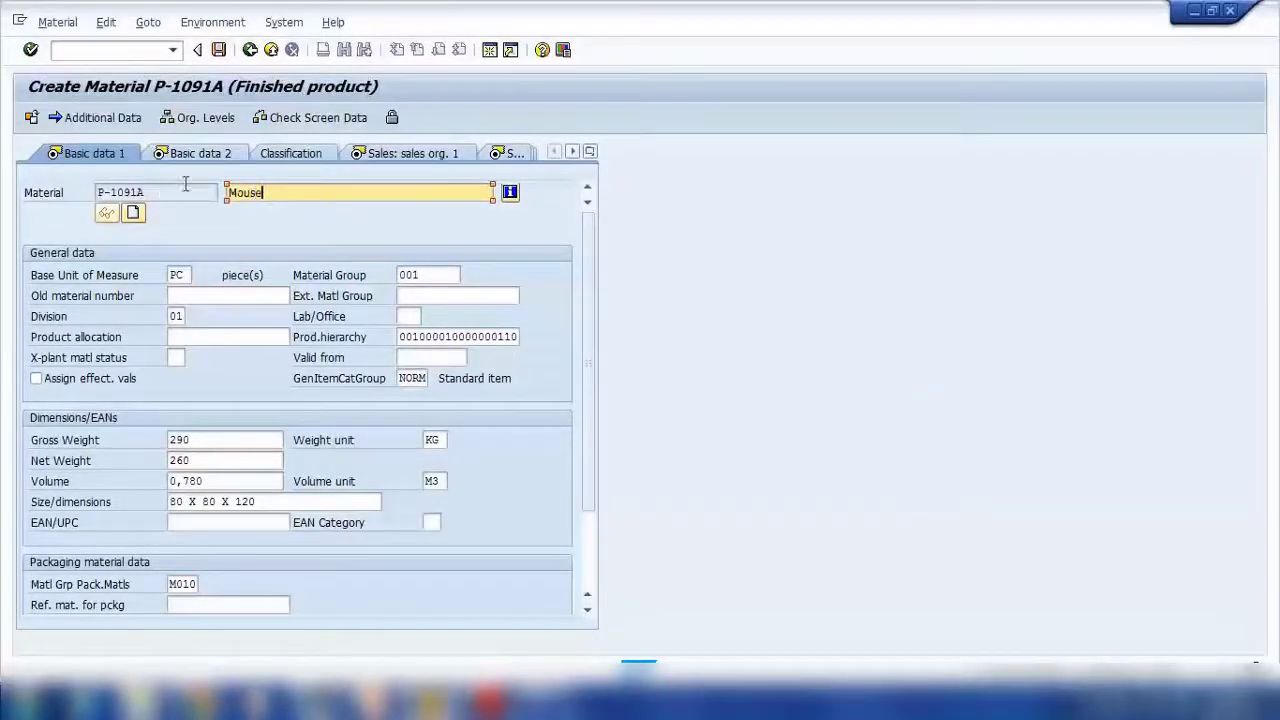
{"action": "key", "text": "Return"}
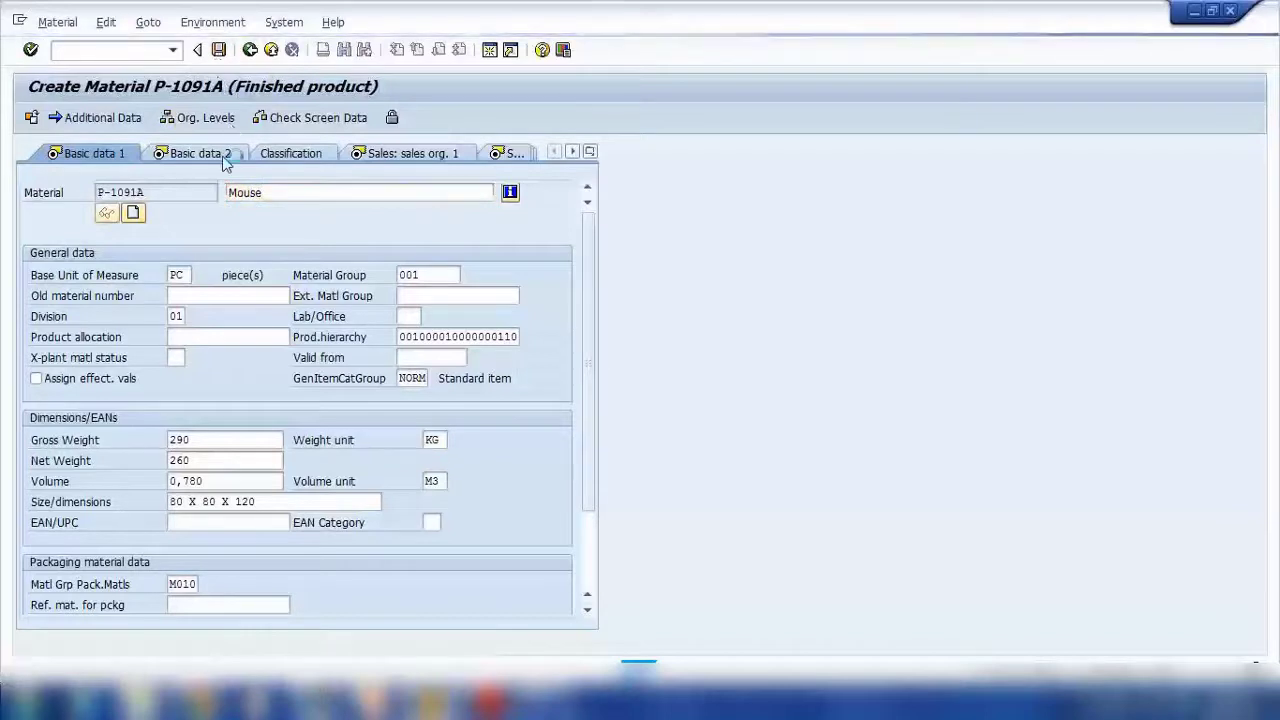
Start creating P-1091B, accepting the default views and organizational levels
{"action": "left_click", "coordinate": [205, 167]}
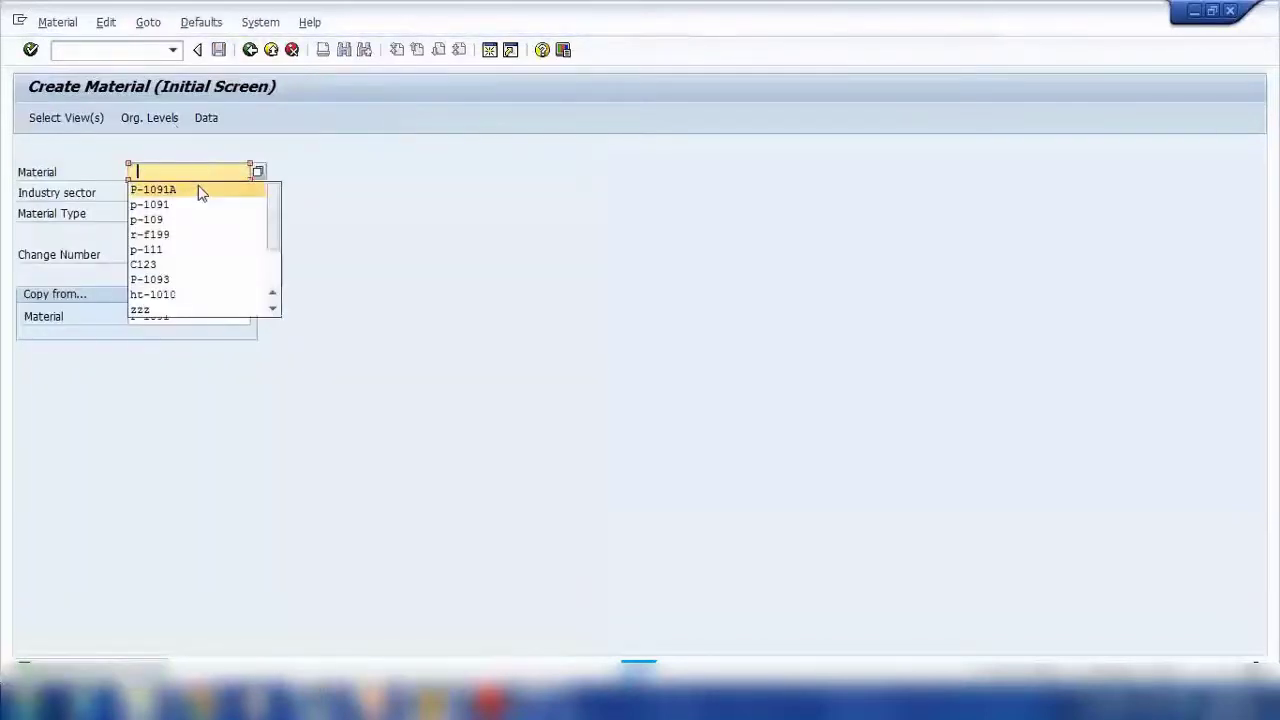
{"action": "left_click", "coordinate": [200, 190]}
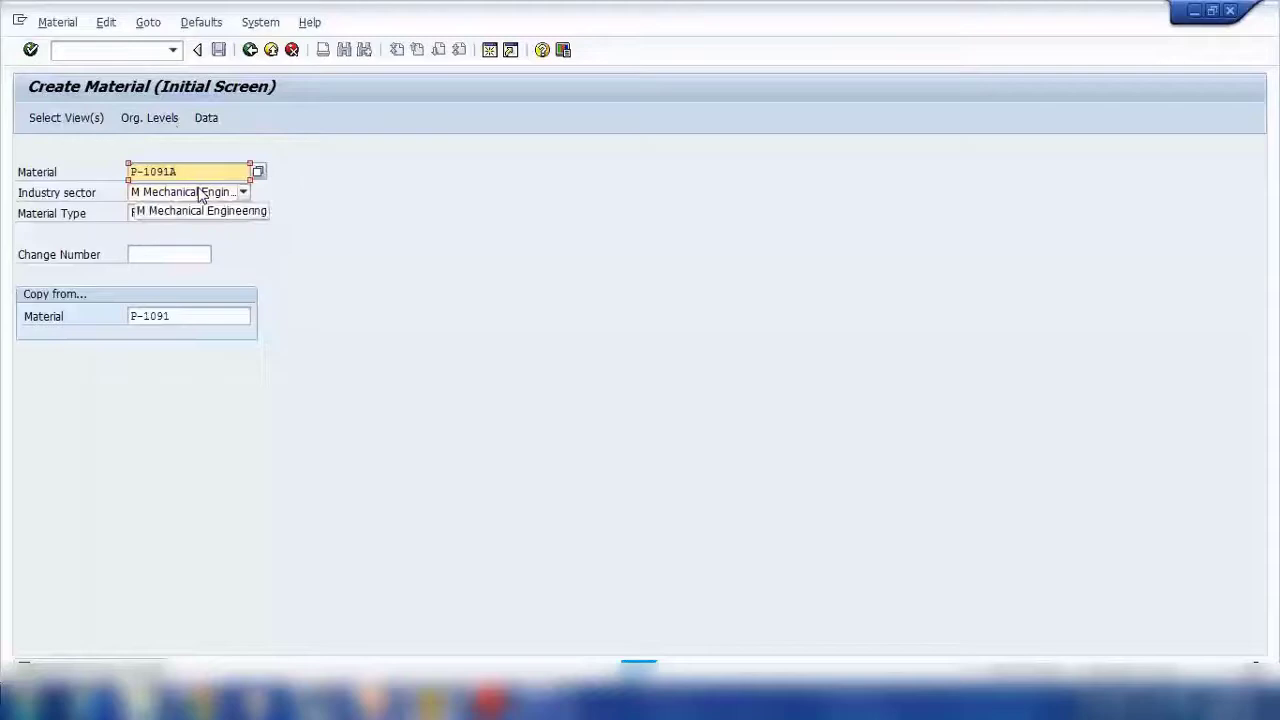
{"action": "key", "text": "BackSpace"}
{"action": "type", "text": "B"}
{"action": "key", "text": "Return"}
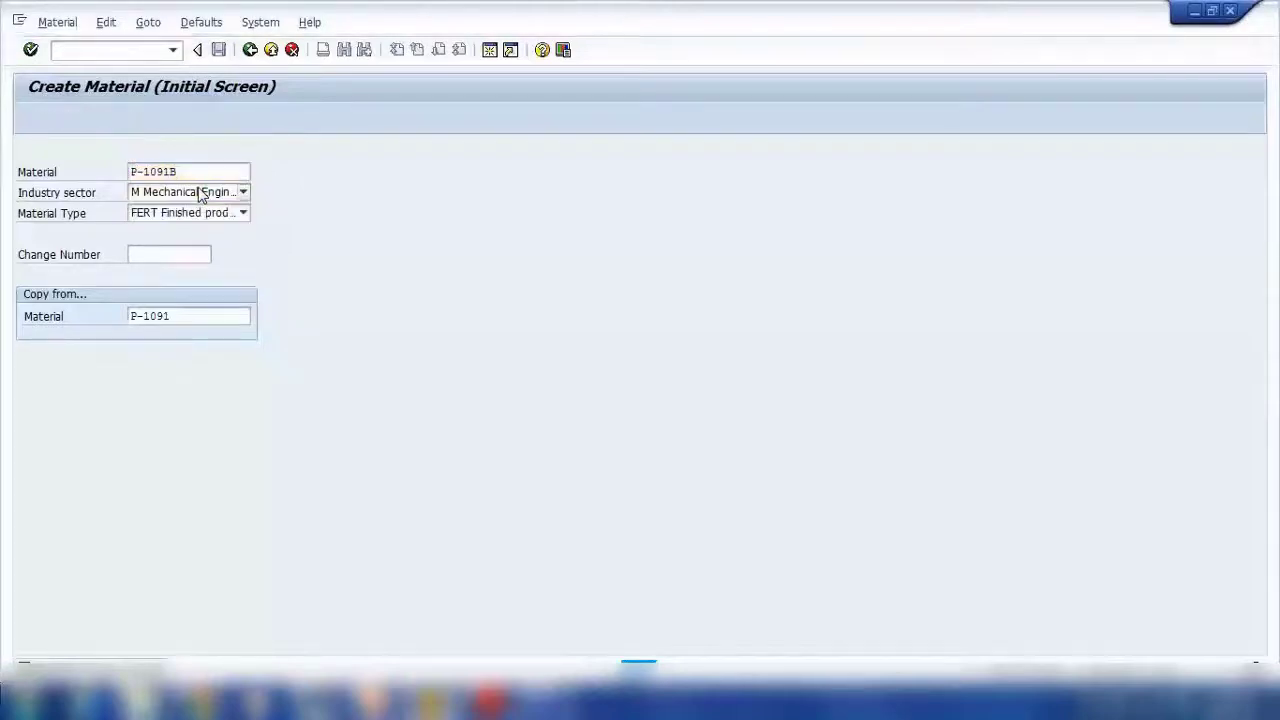
{"action": "key", "text": "Return"}
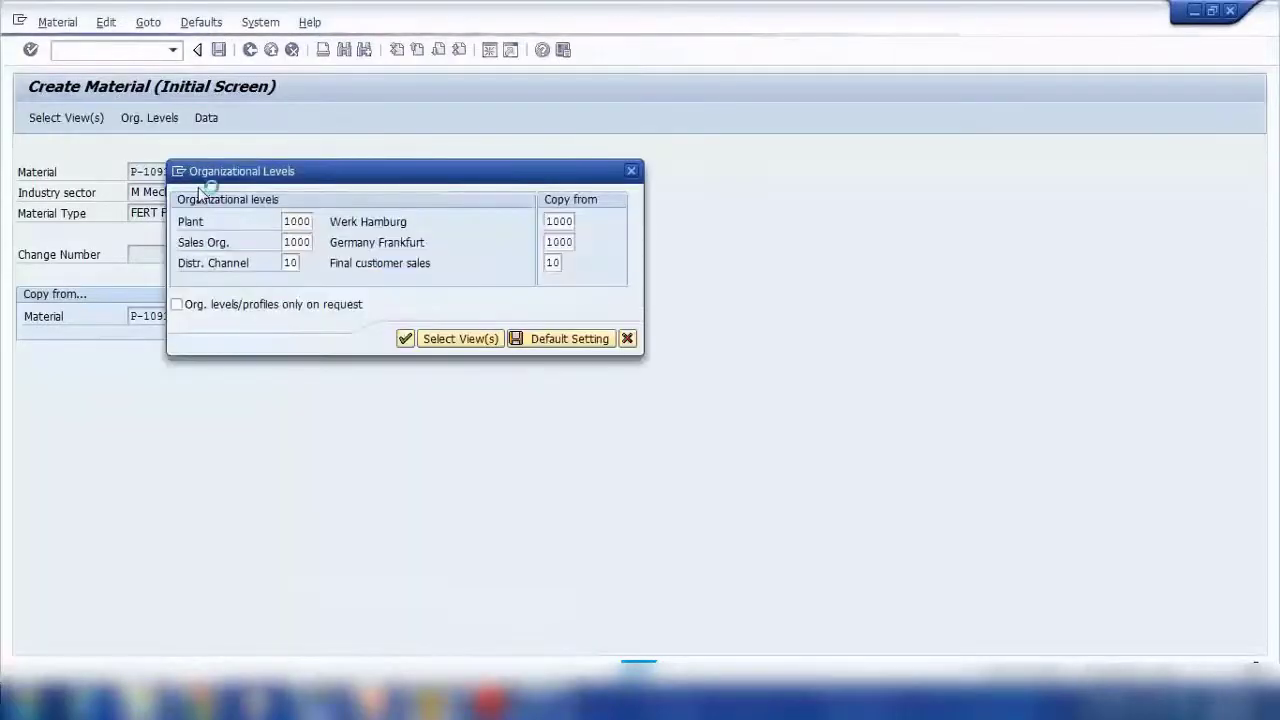
{"action": "key", "text": "Return"}
Describe P-1091B as Printer and save it
{"action": "key", "text": "Delete"}
{"action": "type", "text": "pRIN"}
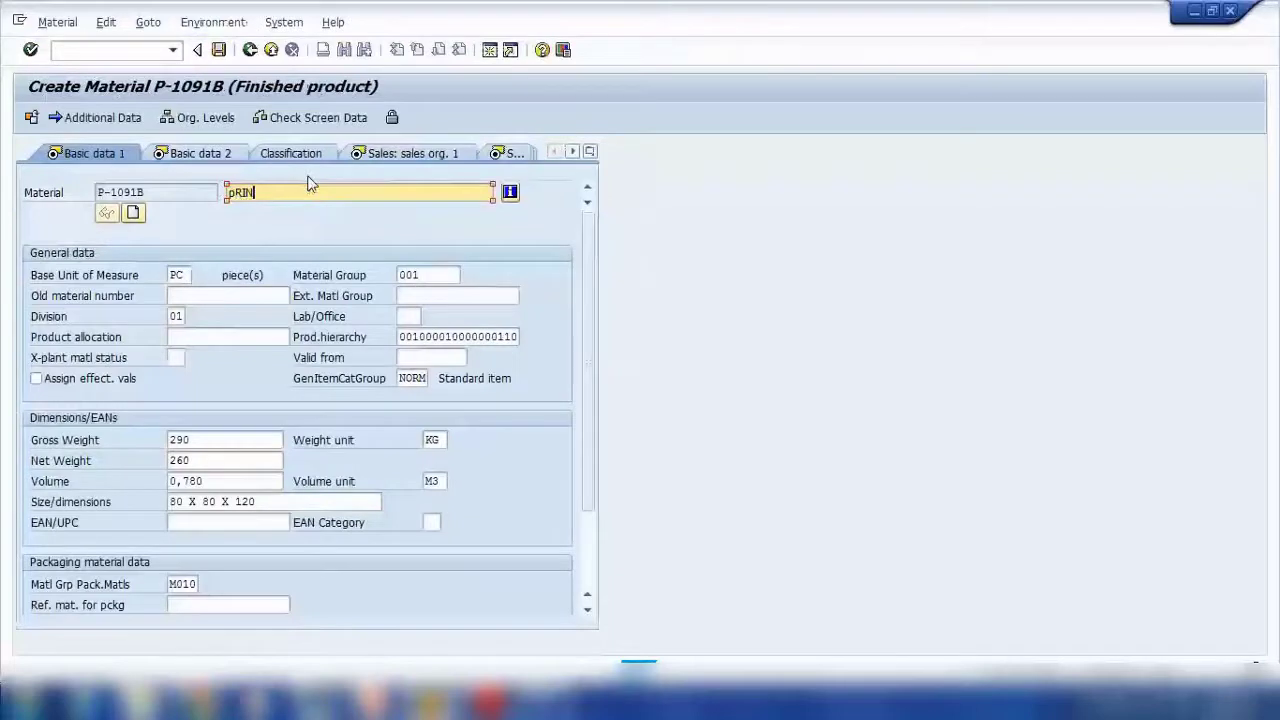
{"action": "type", "text": "TER"}
{"action": "key", "text": "BackSpace"}
{"action": "key", "text": "BackSpace"}
{"action": "key", "text": "BackSpace"}
{"action": "type", "text": "Printer"}
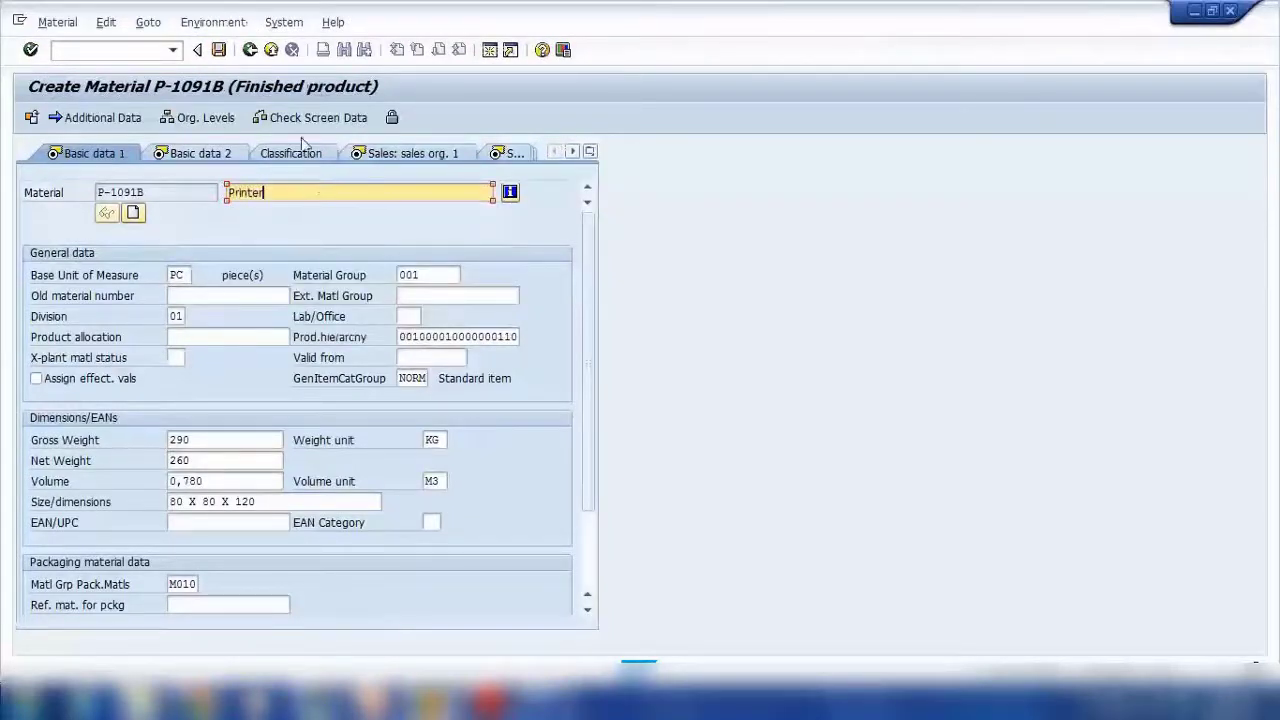
{"action": "key", "text": "Return"}
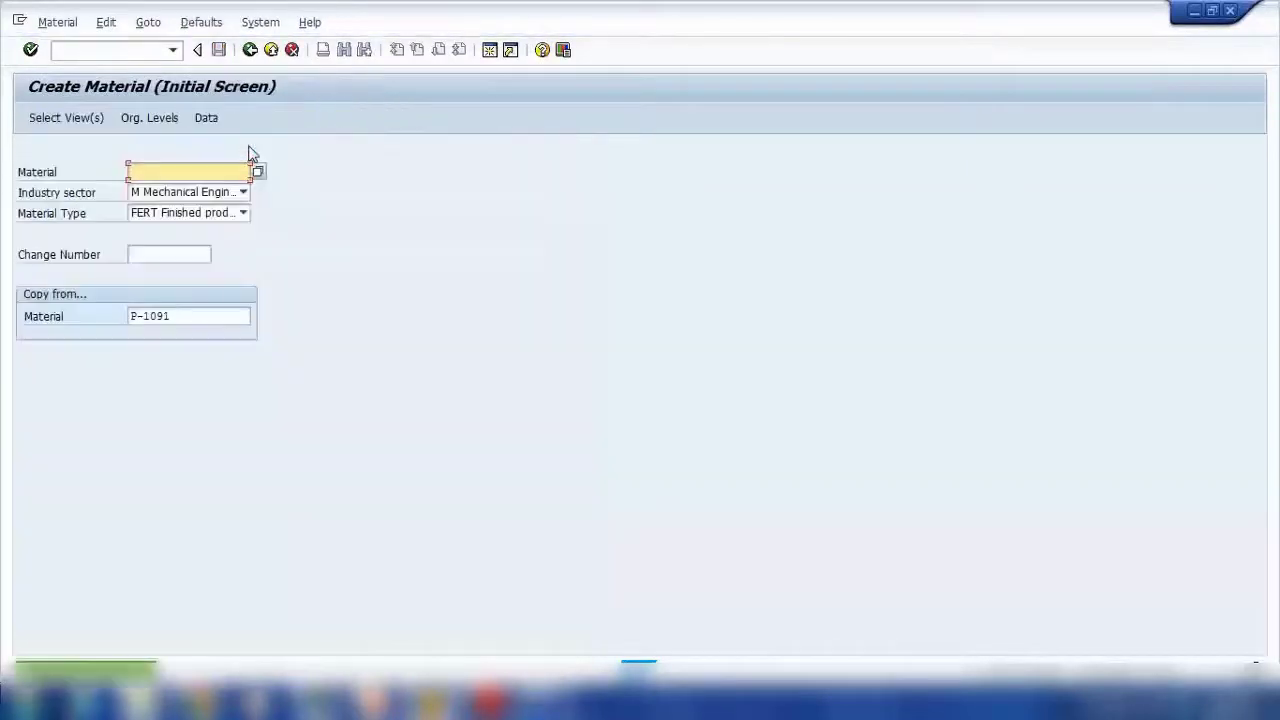
Reuse P-1091B from history and trim the new material number back to P-1091
{"action": "key", "text": "BackSpace"}
{"action": "left_click", "coordinate": [229, 191]}
{"action": "key", "text": "BackSpace"}
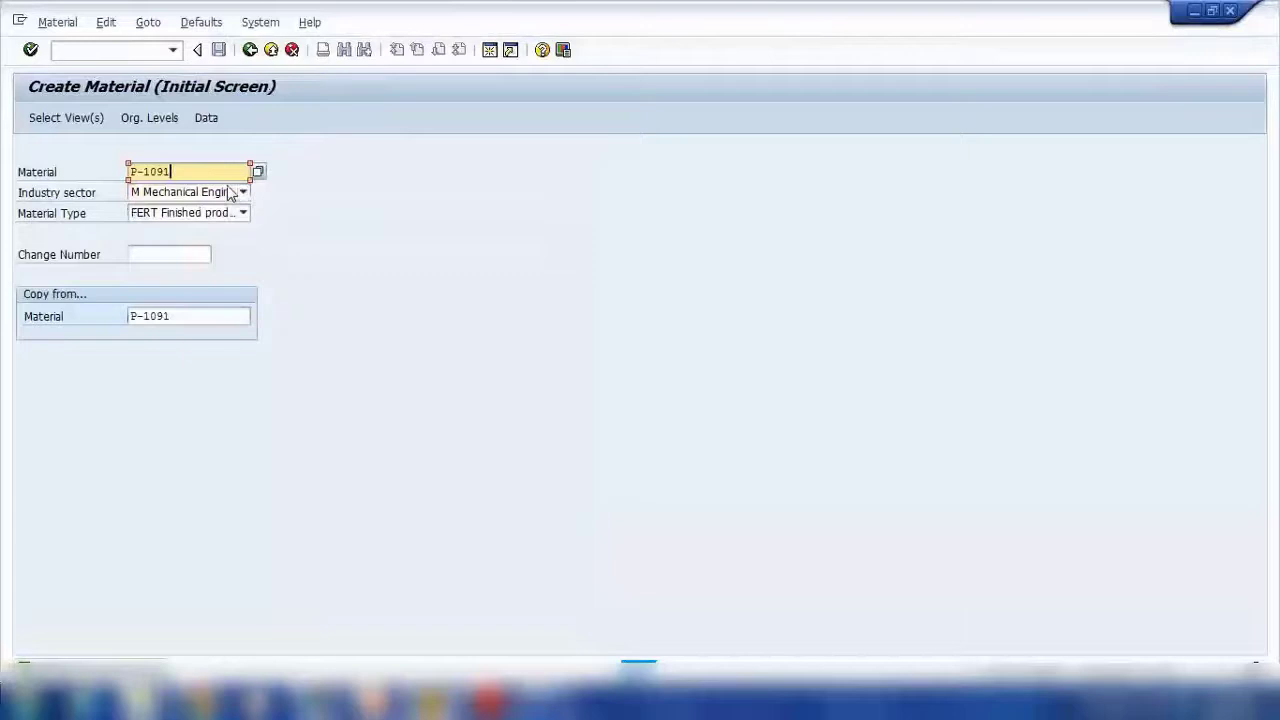
Create P-1091C with the description Keyboard and save it
{"action": "type", "text": "C"}
{"action": "key", "text": "Return"}
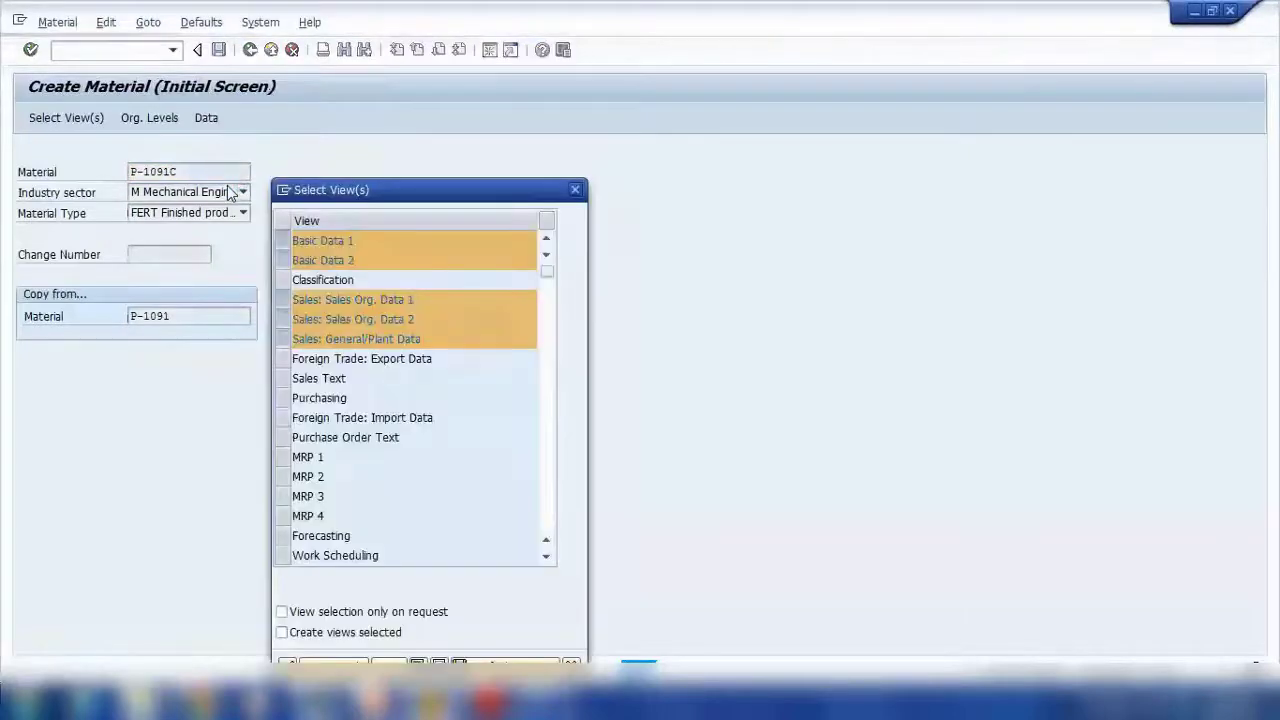
{"action": "key", "text": "Return"}
{"action": "key", "text": "Return"}
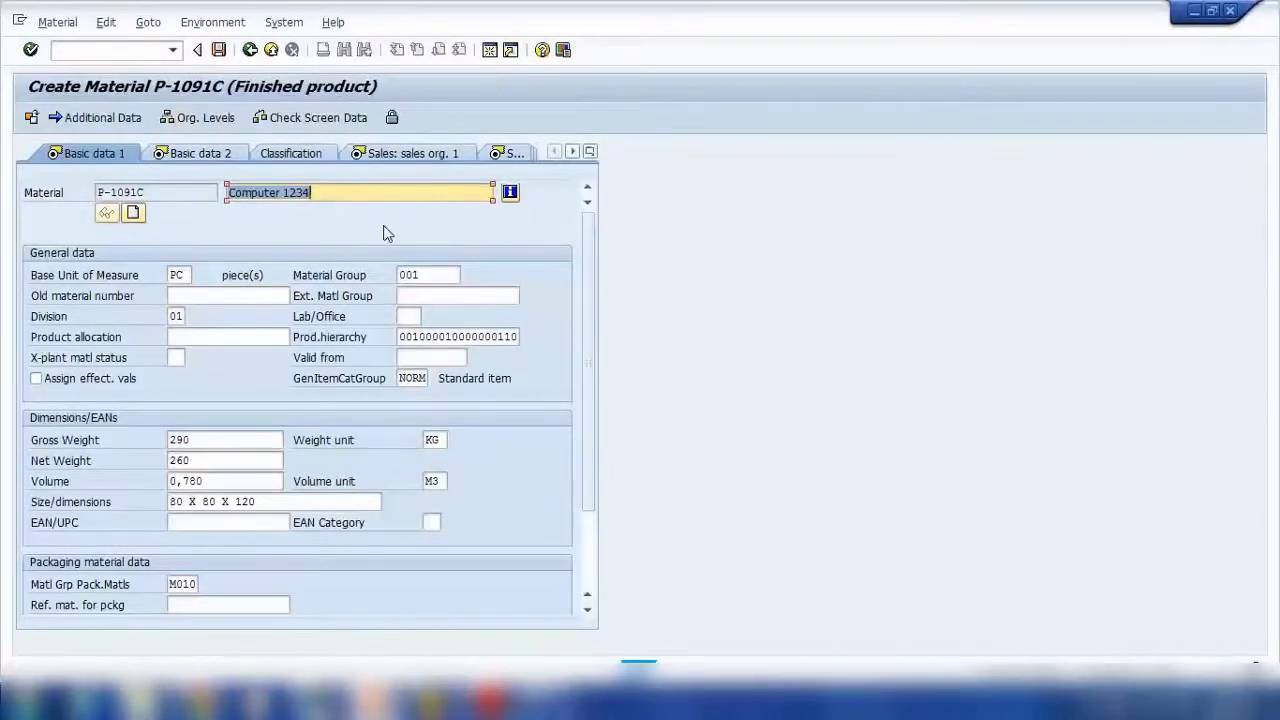
{"action": "left_click", "coordinate": [357, 191]}
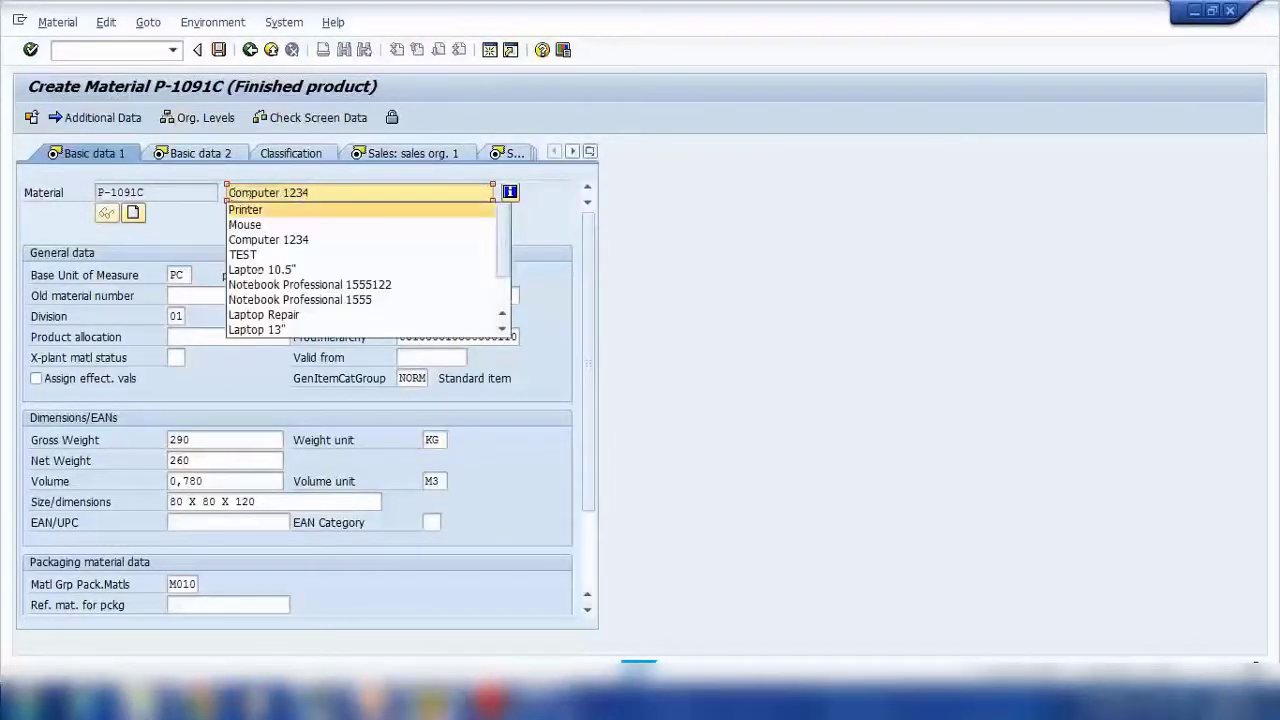
{"action": "key", "text": "Escape"}
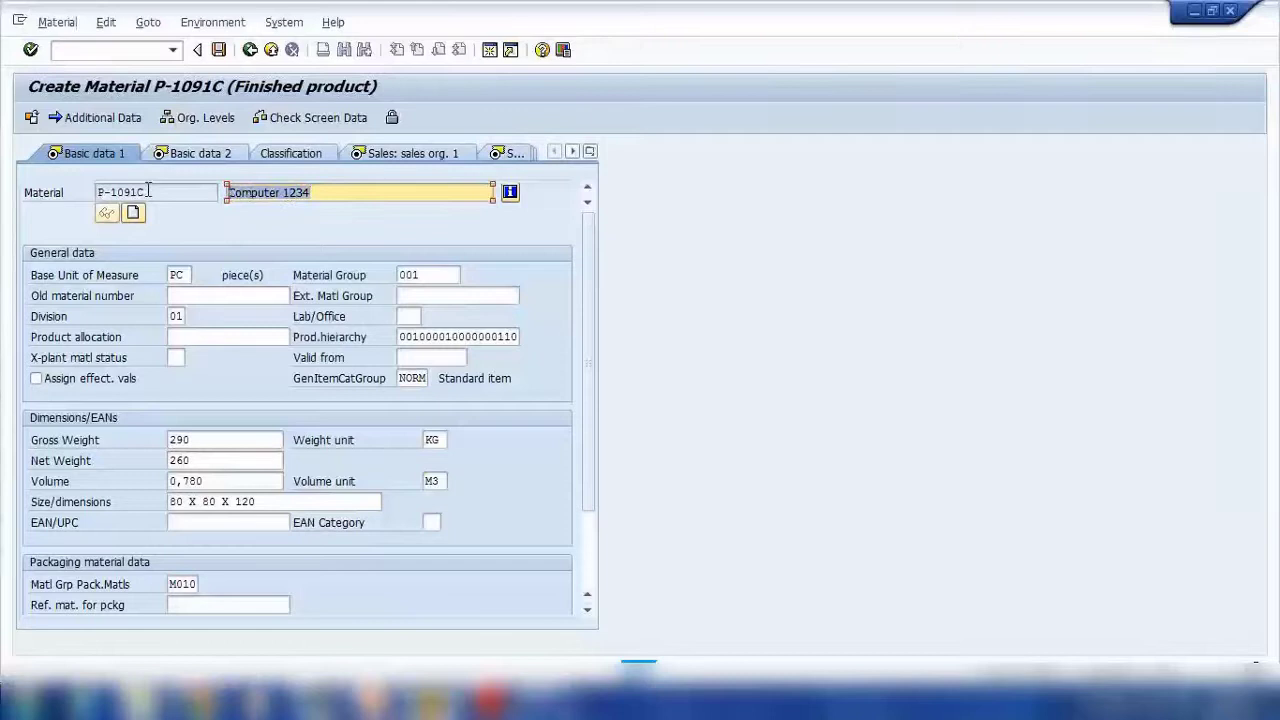
{"action": "type", "text": "Keyboard"}
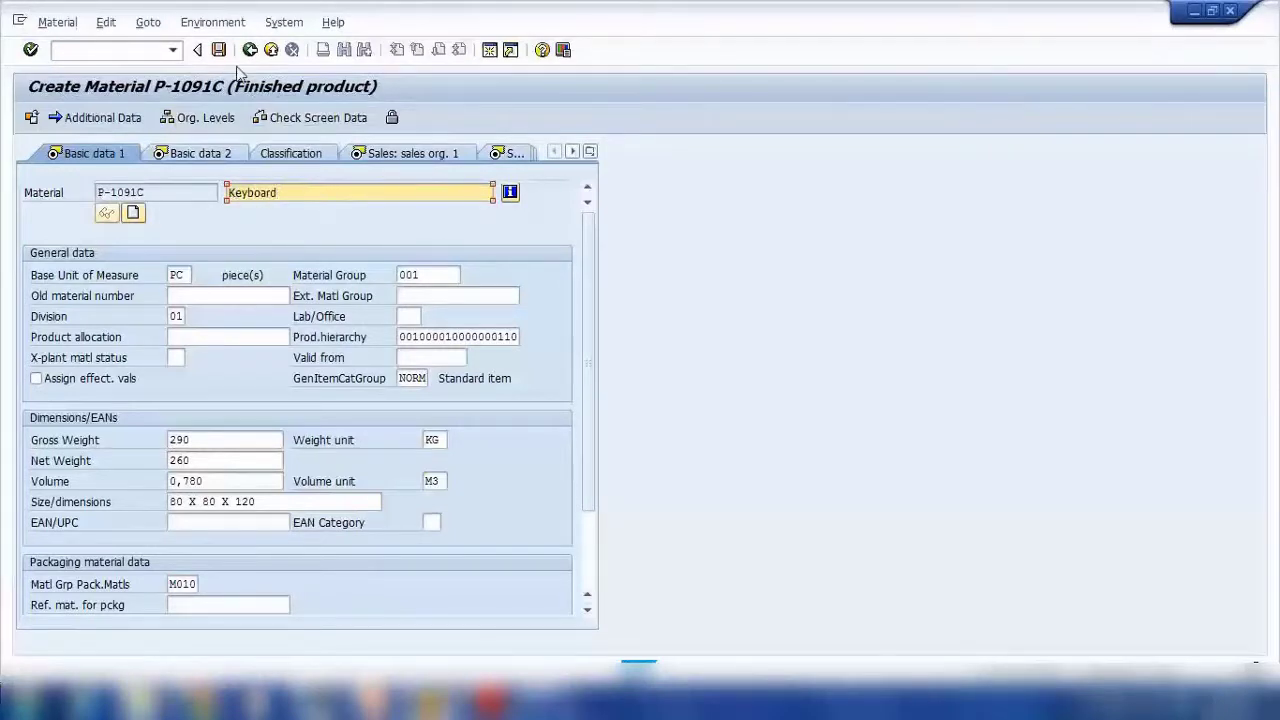
{"action": "left_click", "coordinate": [218, 49]}
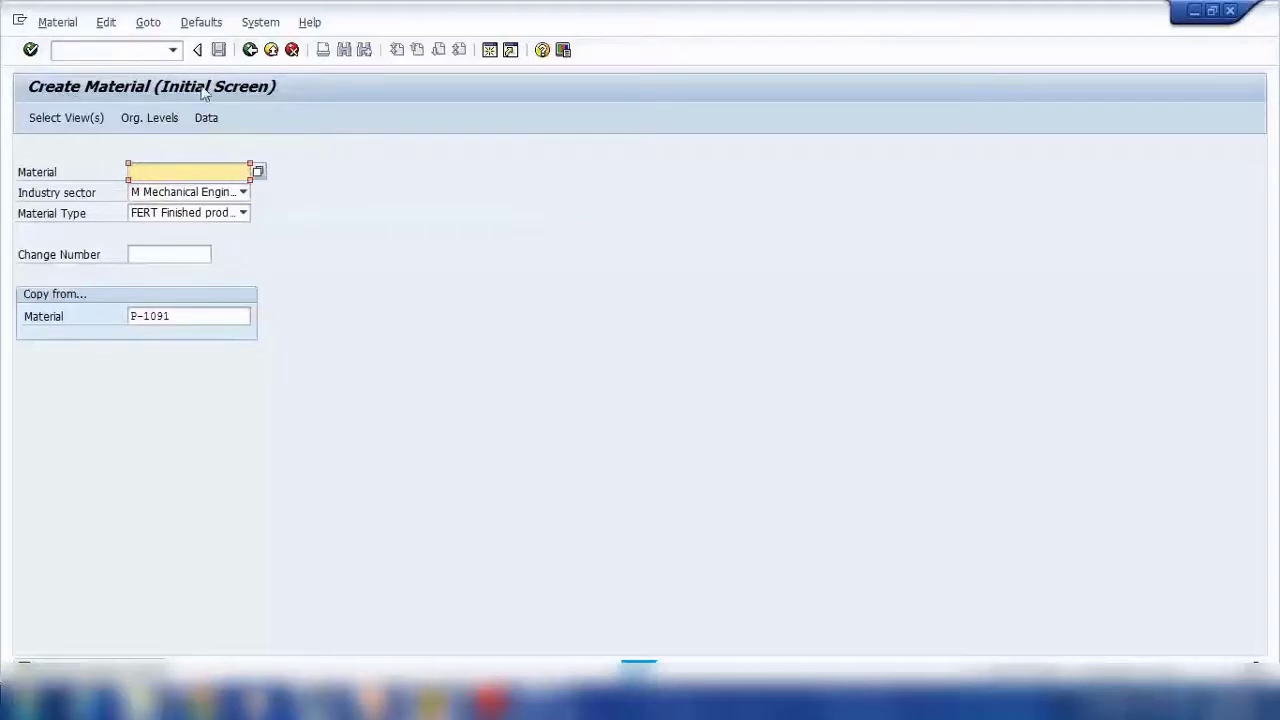
Back in Easy Access, expand Logistics > Sales and Distribution > Master Data; lower volume to 16
{"action": "left_click", "coordinate": [250, 50]}
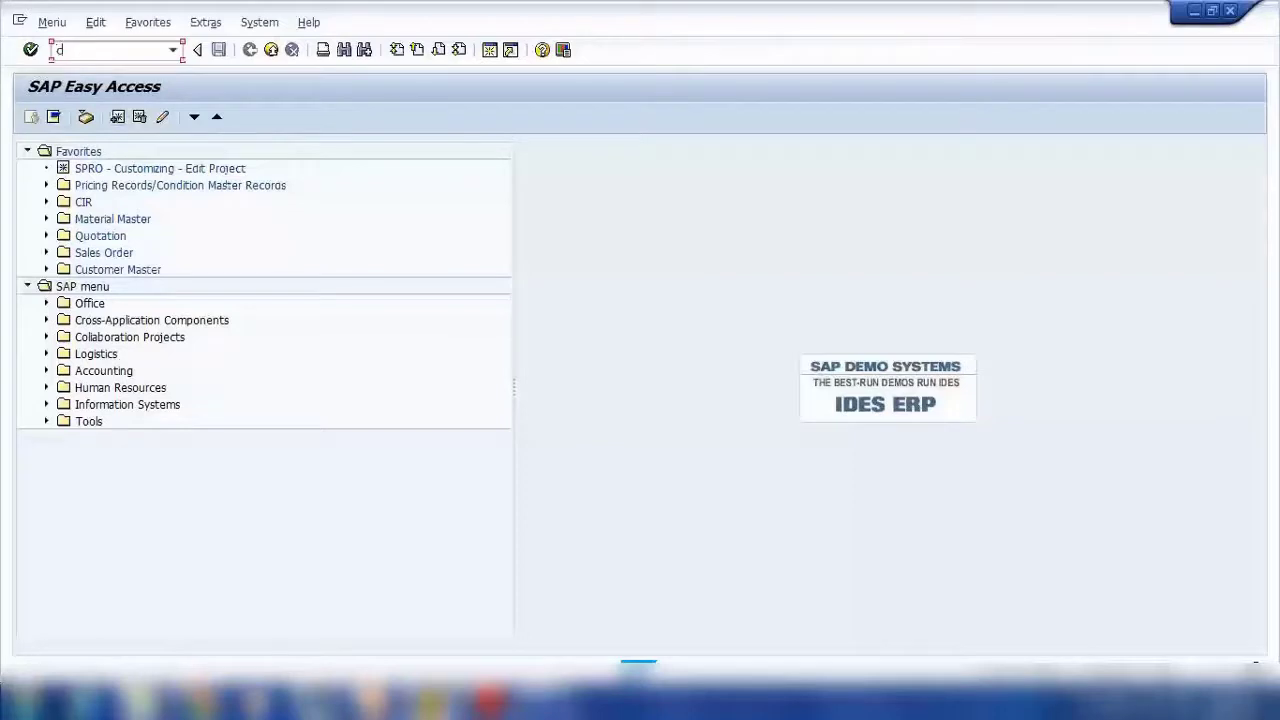
{"action": "left_click", "coordinate": [325, 267]}
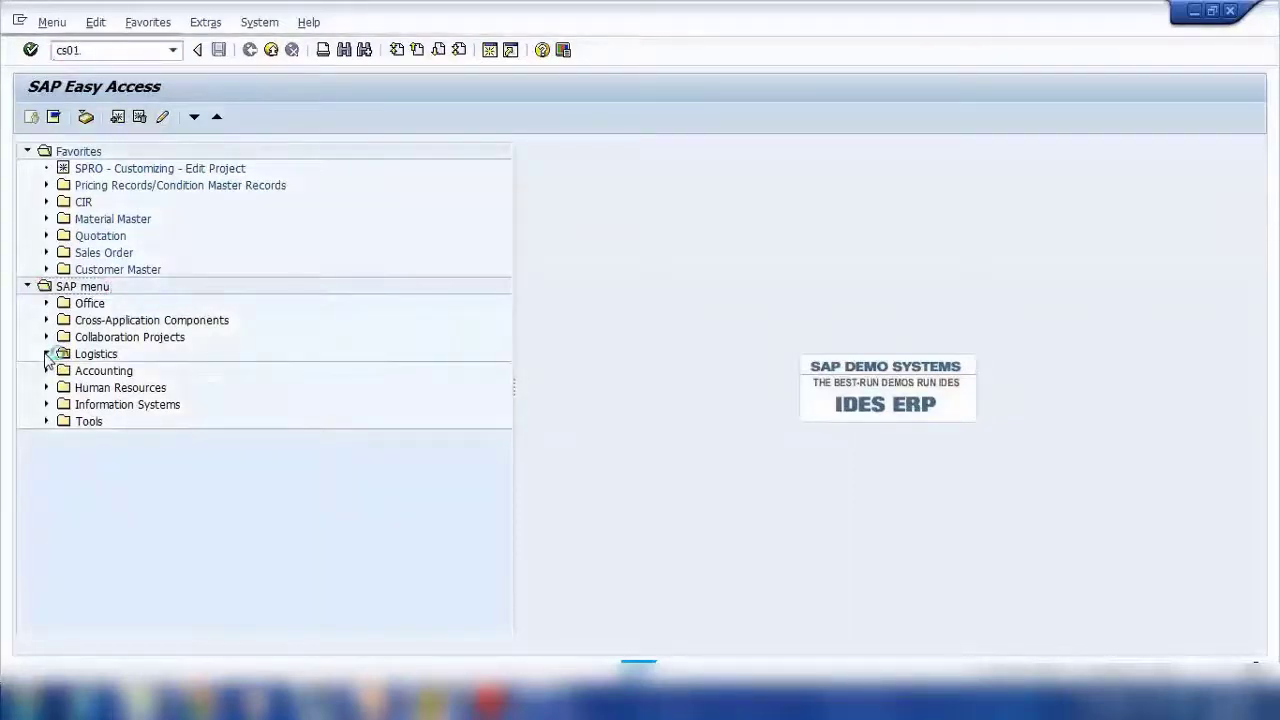
{"action": "left_click", "coordinate": [46, 354]}
{"action": "left_click", "coordinate": [65, 387]}
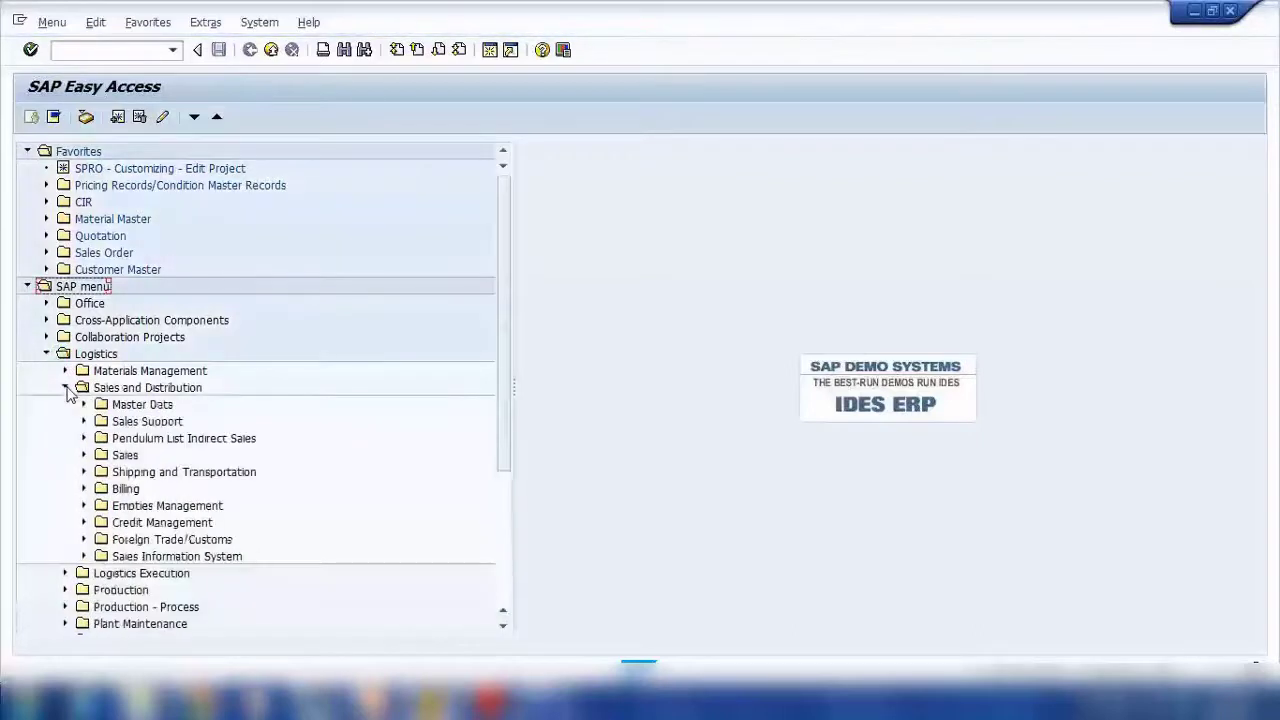
{"action": "left_click", "coordinate": [84, 405]}
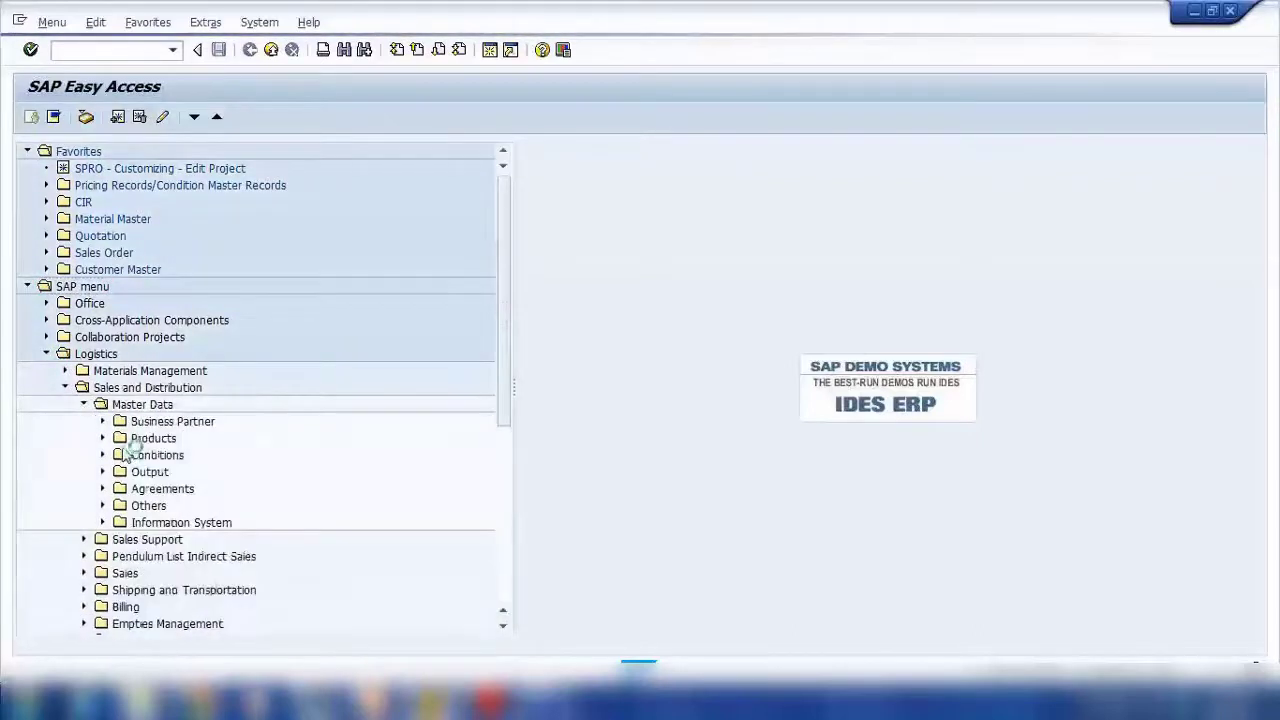
{"action": "left_click", "coordinate": [1160, 708]}
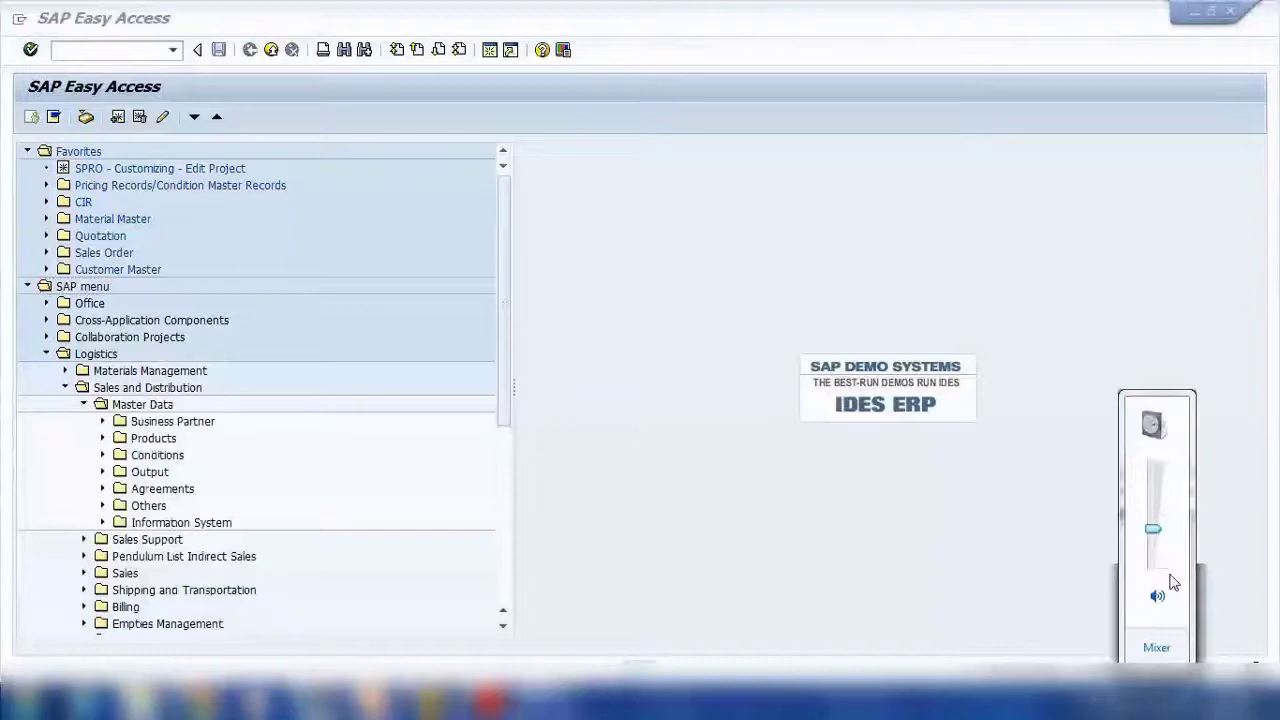
{"action": "left_click_drag", "start_coordinate": [1154, 524], "coordinate": [1157, 556]}
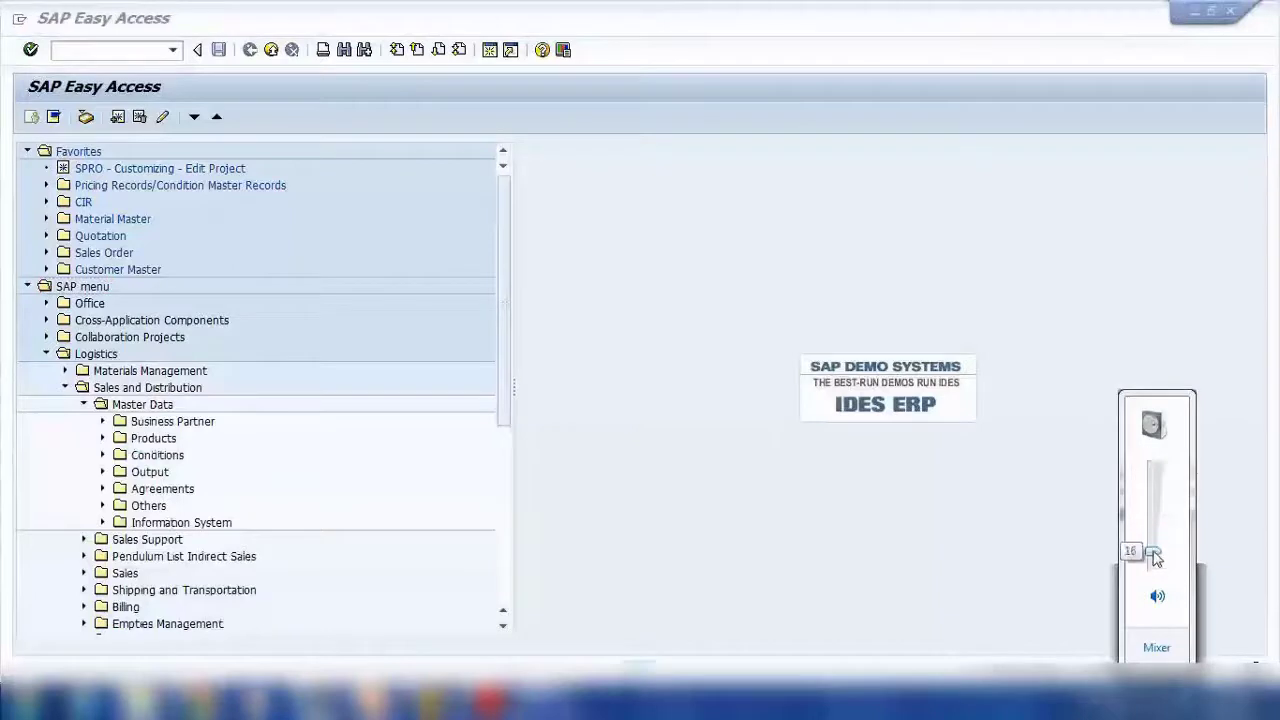
{"action": "left_click", "coordinate": [133, 469]}
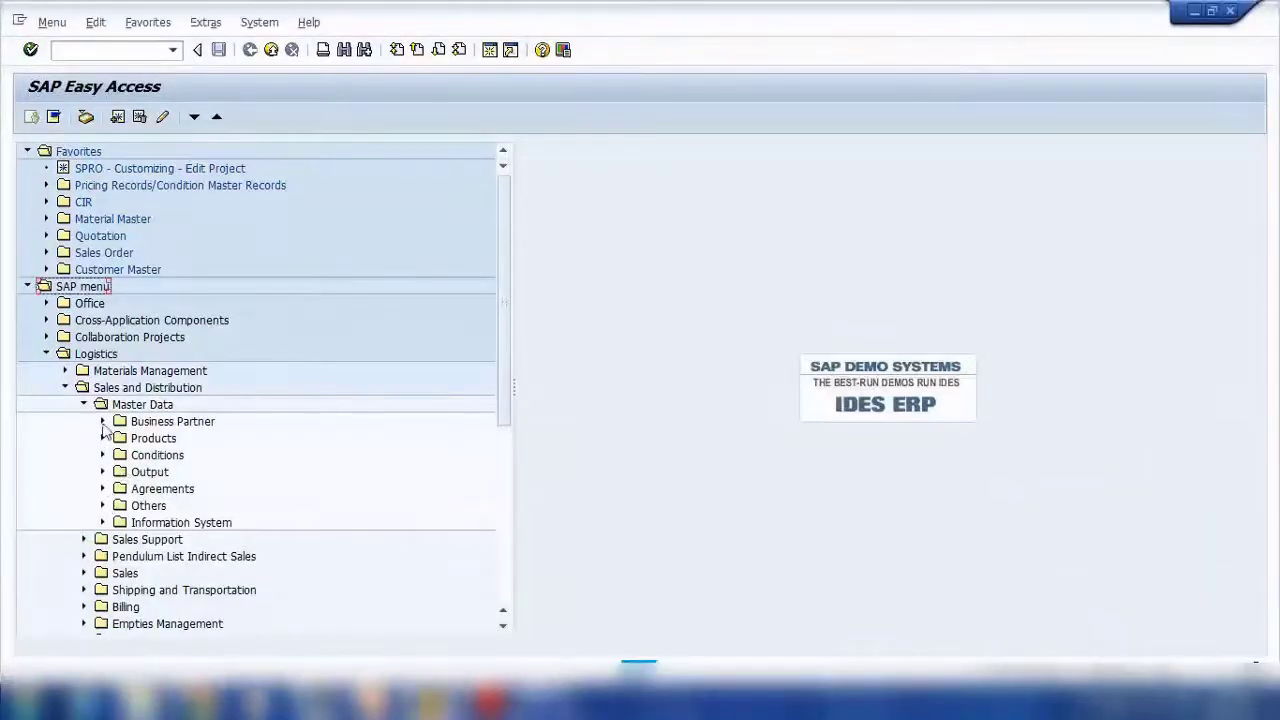
Expand Products > Bills of Material > Material BOM and launch CS01 Create
{"action": "left_click", "coordinate": [102, 505]}
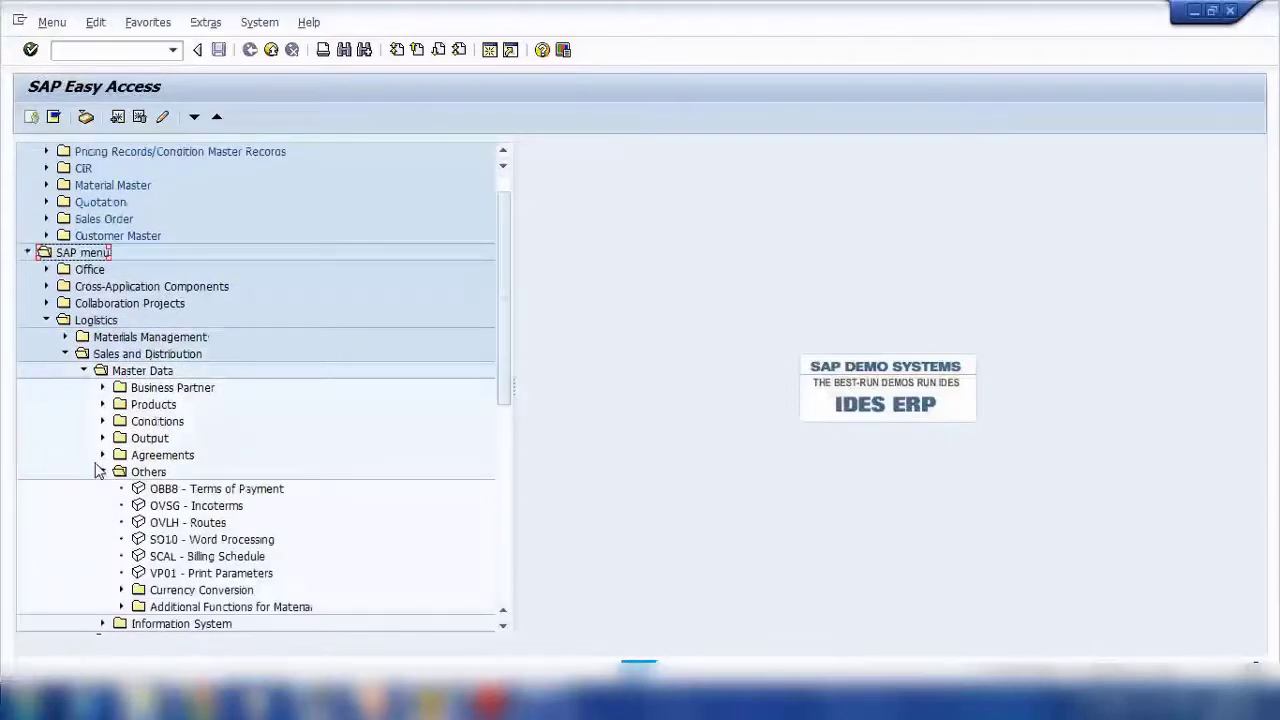
{"action": "left_click", "coordinate": [102, 472]}
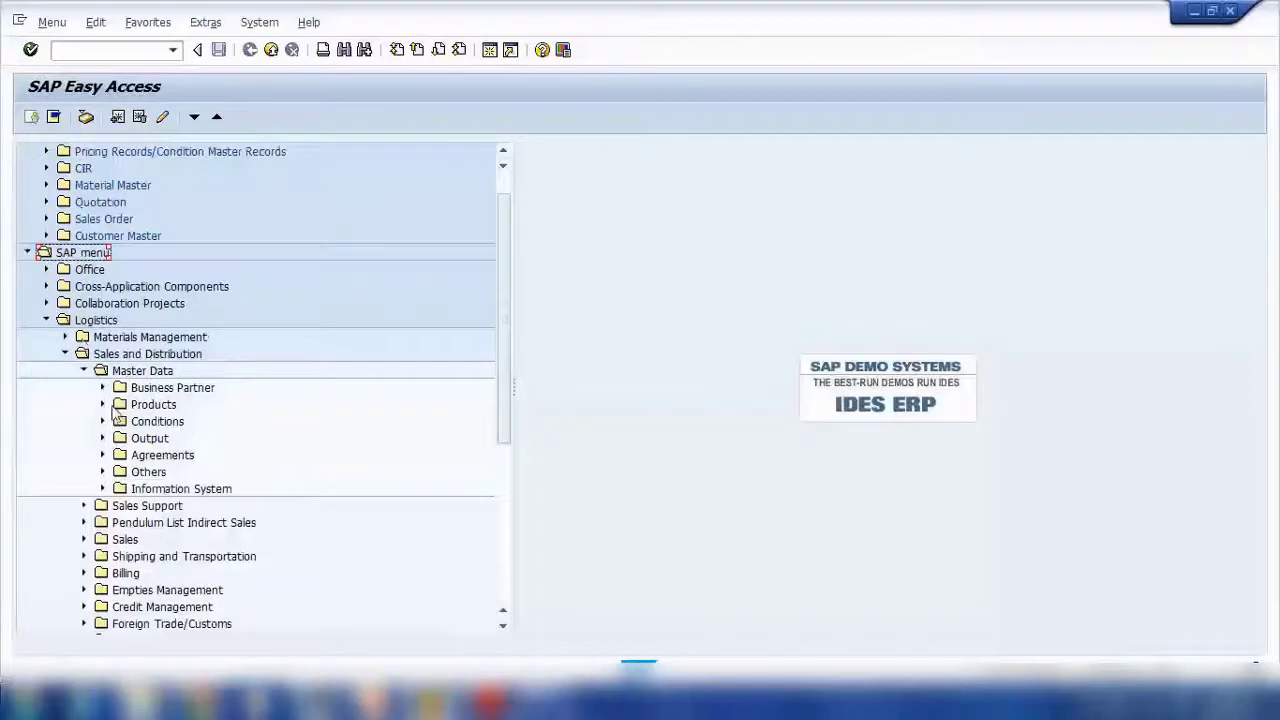
{"action": "left_click", "coordinate": [103, 406]}
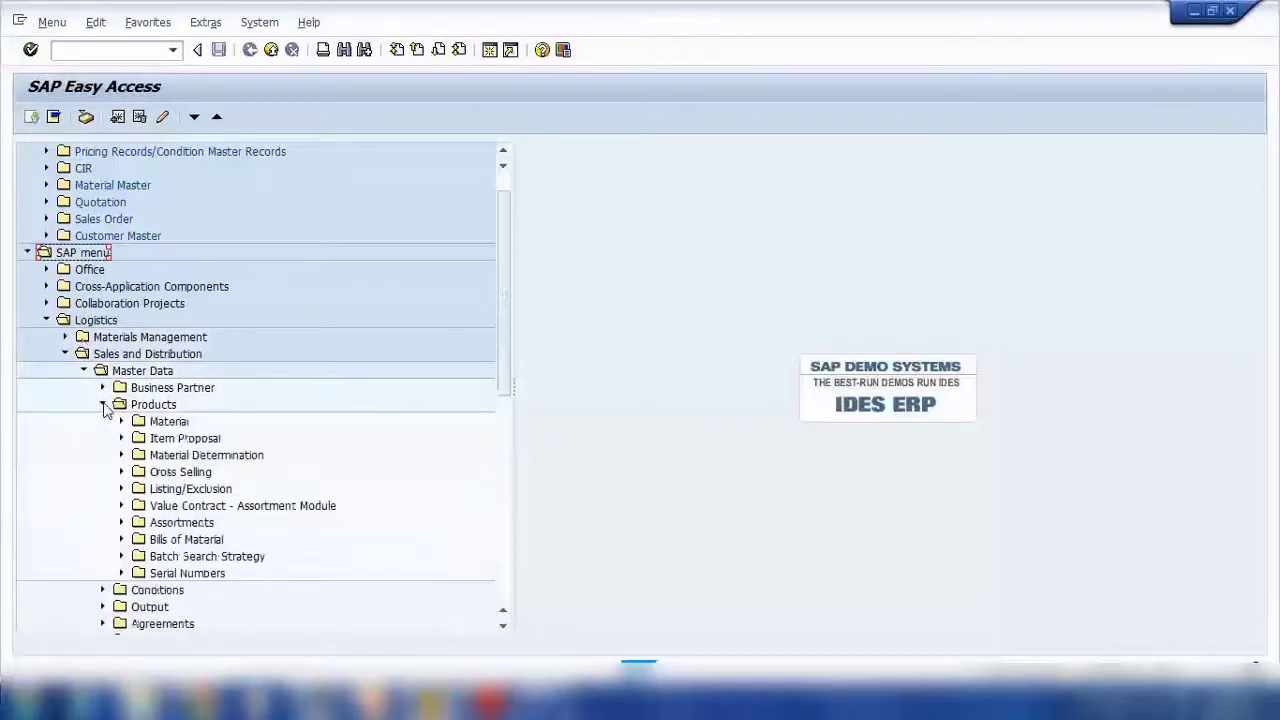
{"action": "left_click", "coordinate": [121, 540]}
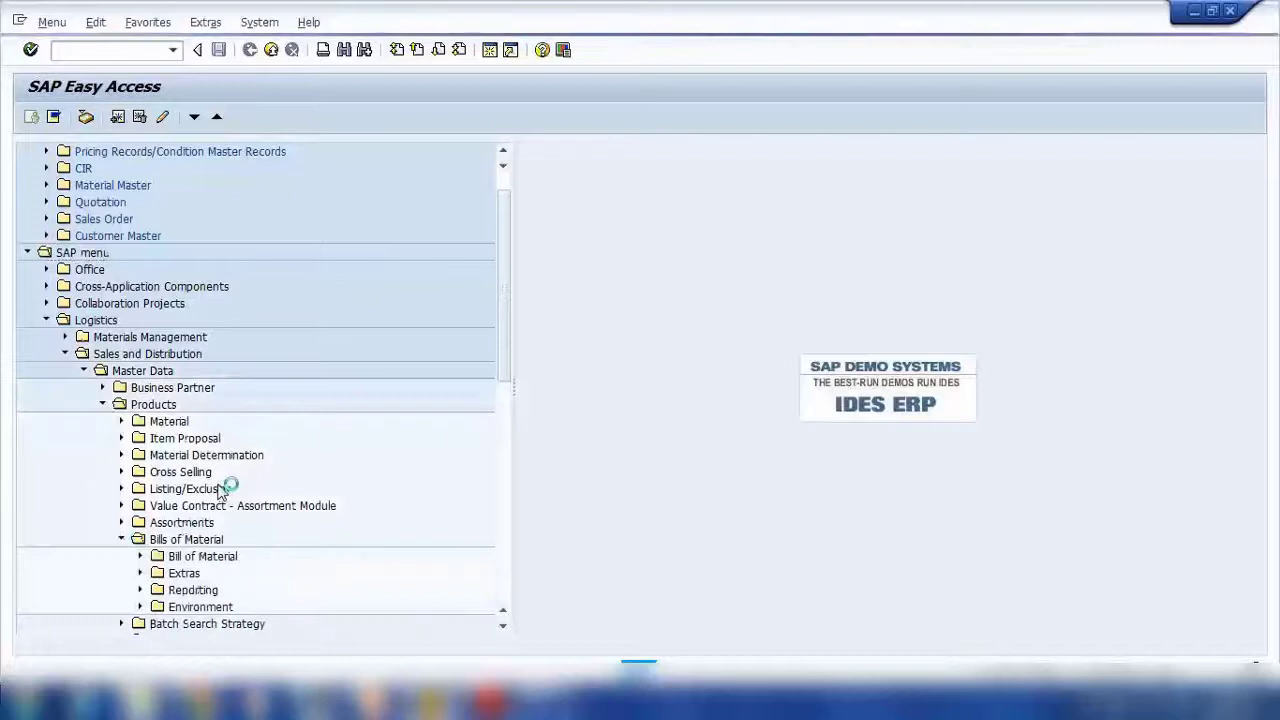
{"action": "left_click", "coordinate": [140, 556]}
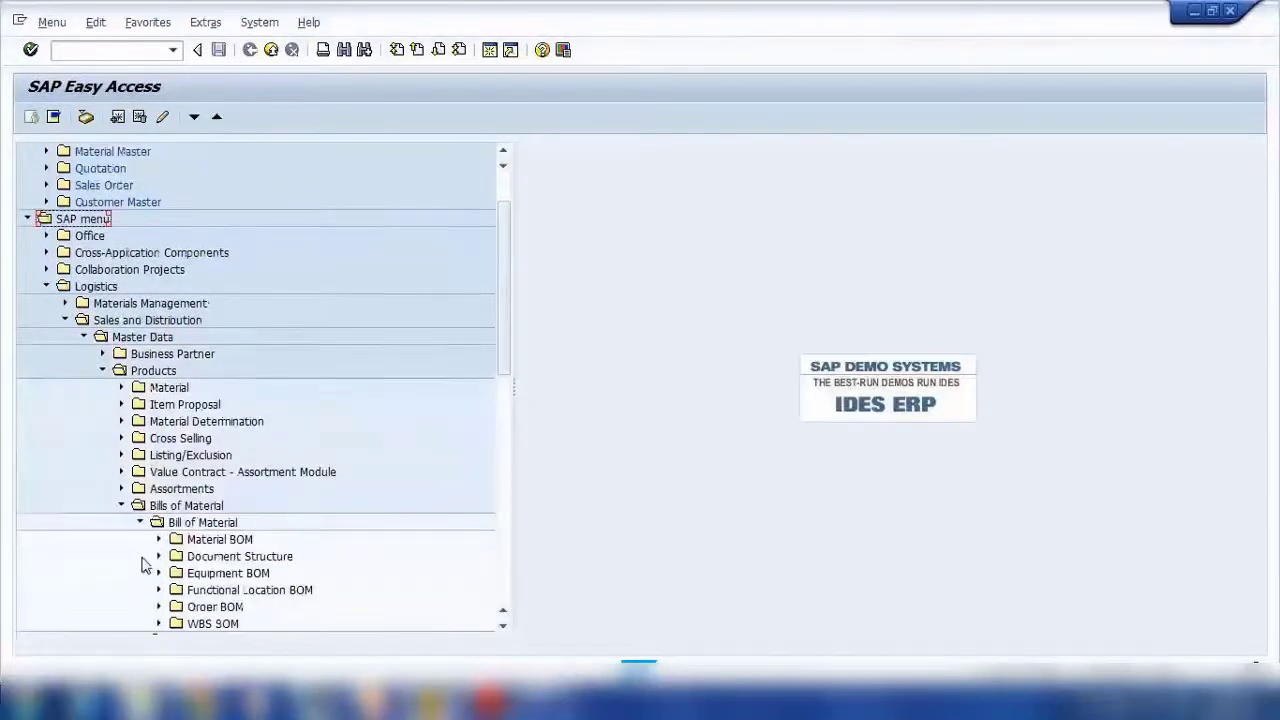
{"action": "left_click", "coordinate": [159, 540]}
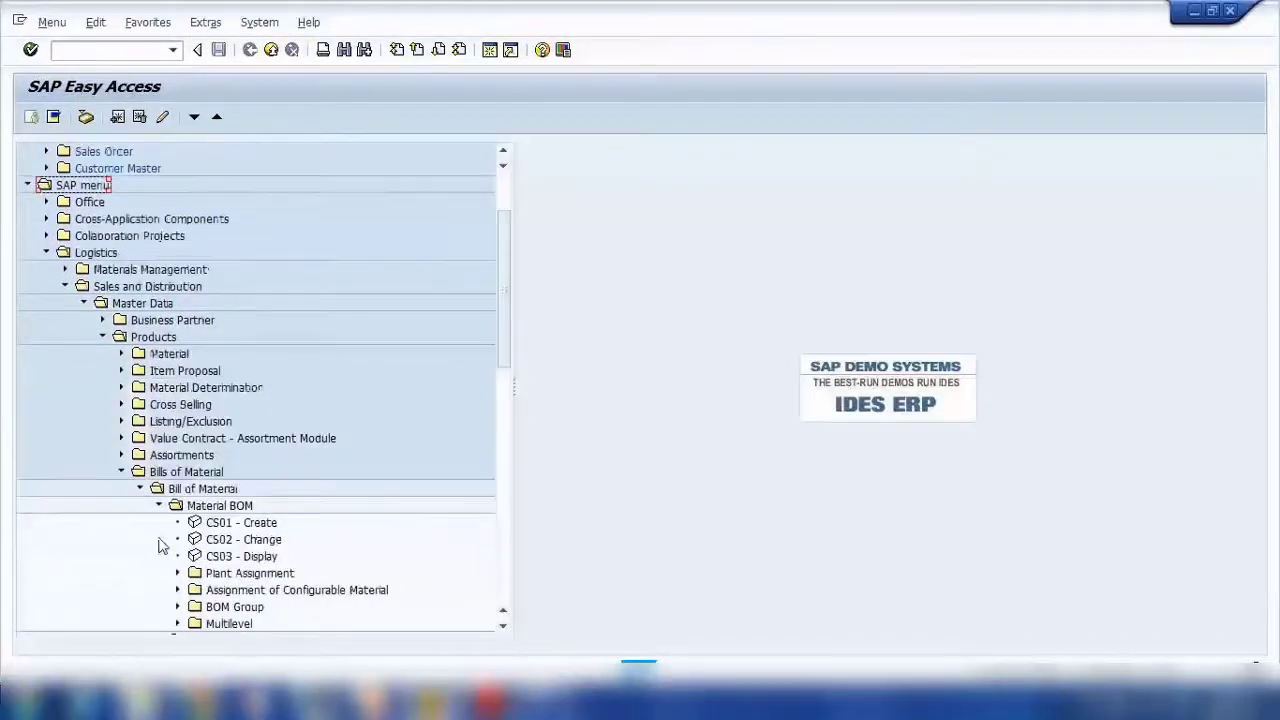
{"action": "left_click", "coordinate": [225, 523]}
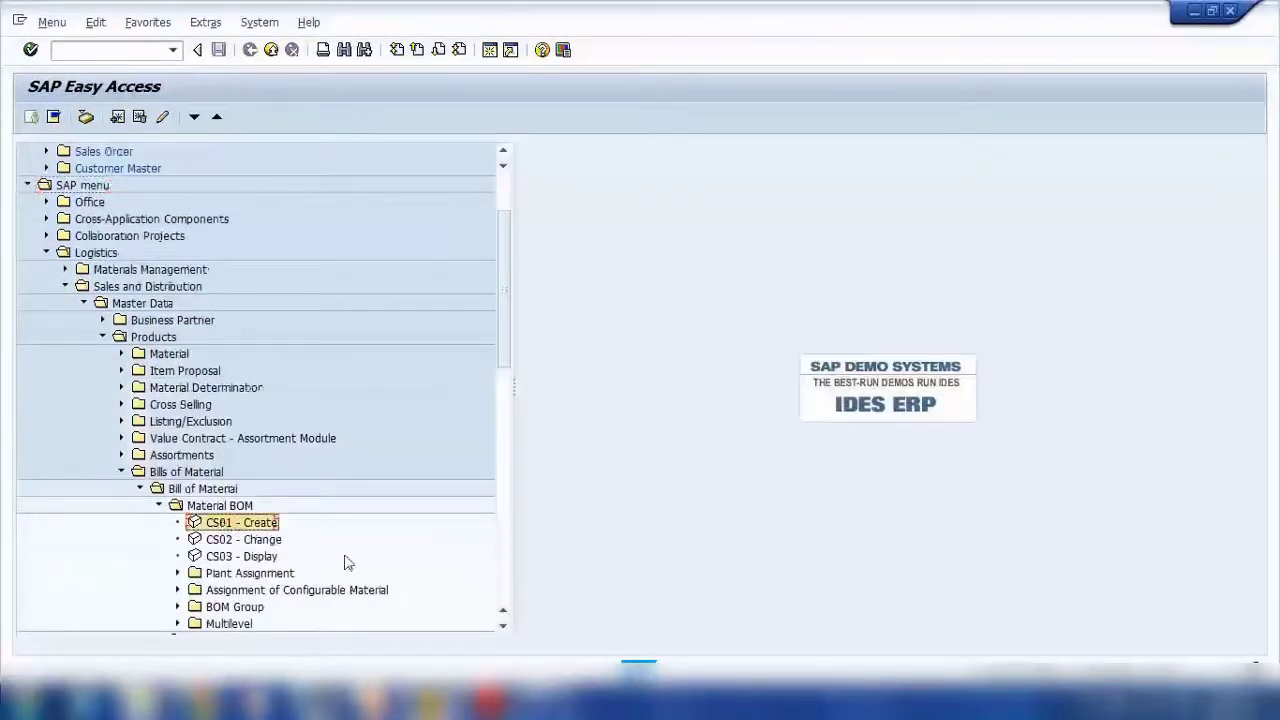
{"action": "double_click", "coordinate": [262, 525]}
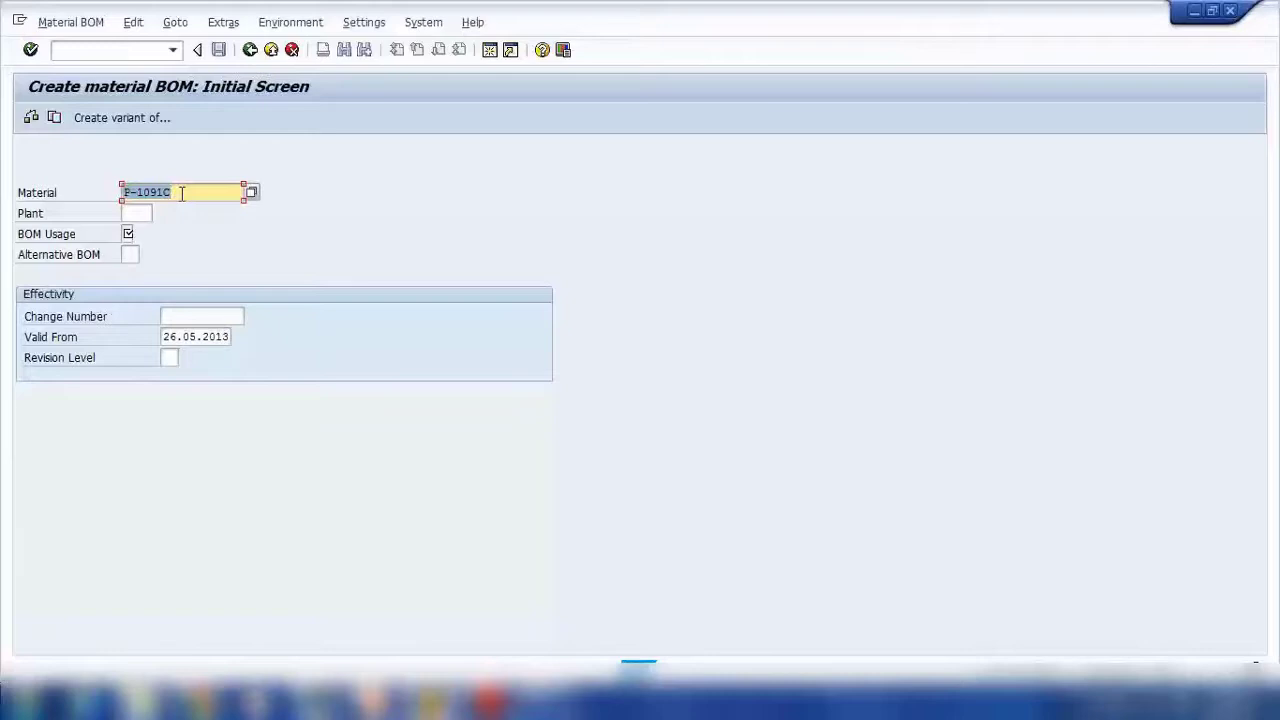
Start the BOM for P-1091 in plant 1000 with usage 5 (Sales and distribution)
{"action": "left_click", "coordinate": [182, 193]}
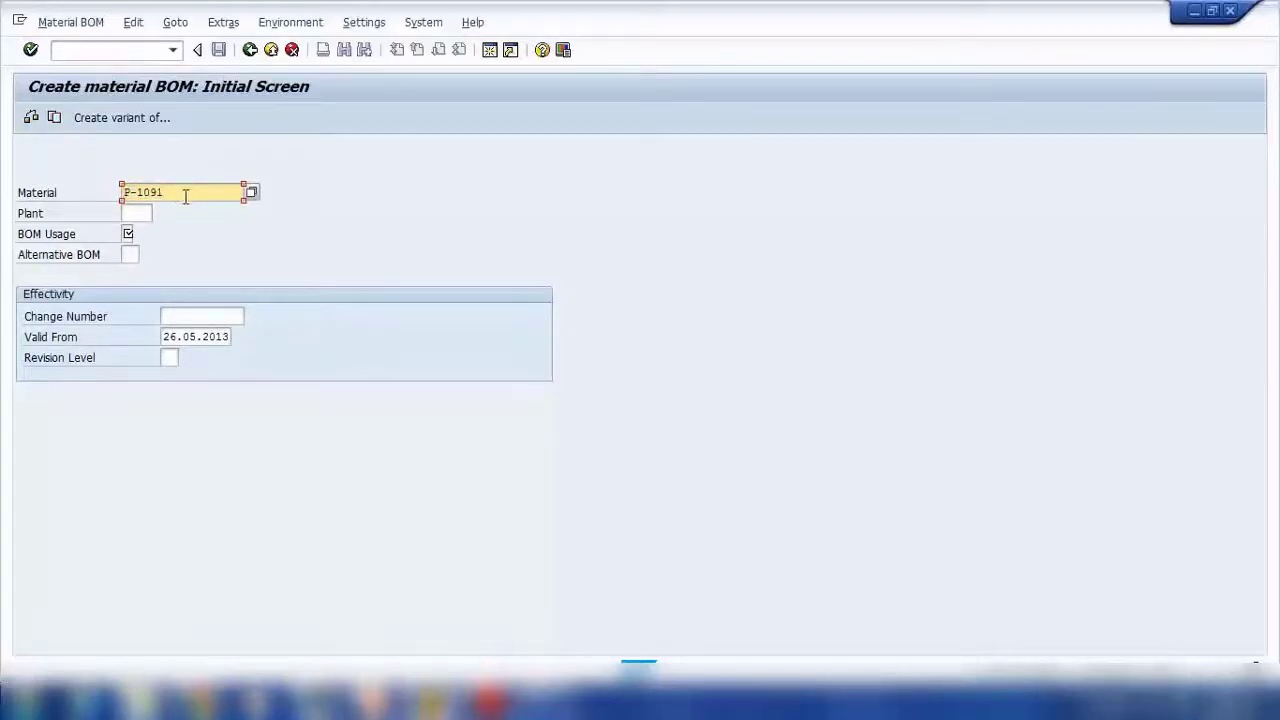
{"action": "left_click", "coordinate": [150, 214]}
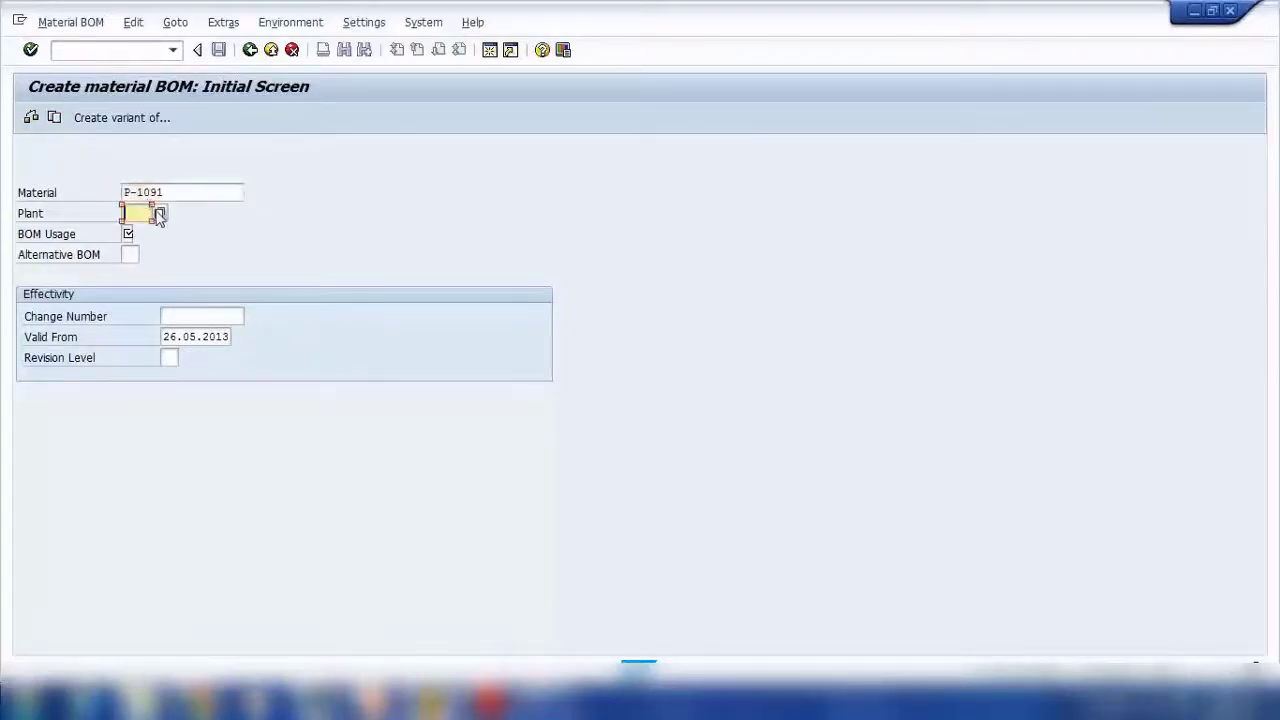
{"action": "type", "text": "1000"}
{"action": "key", "text": "Return"}
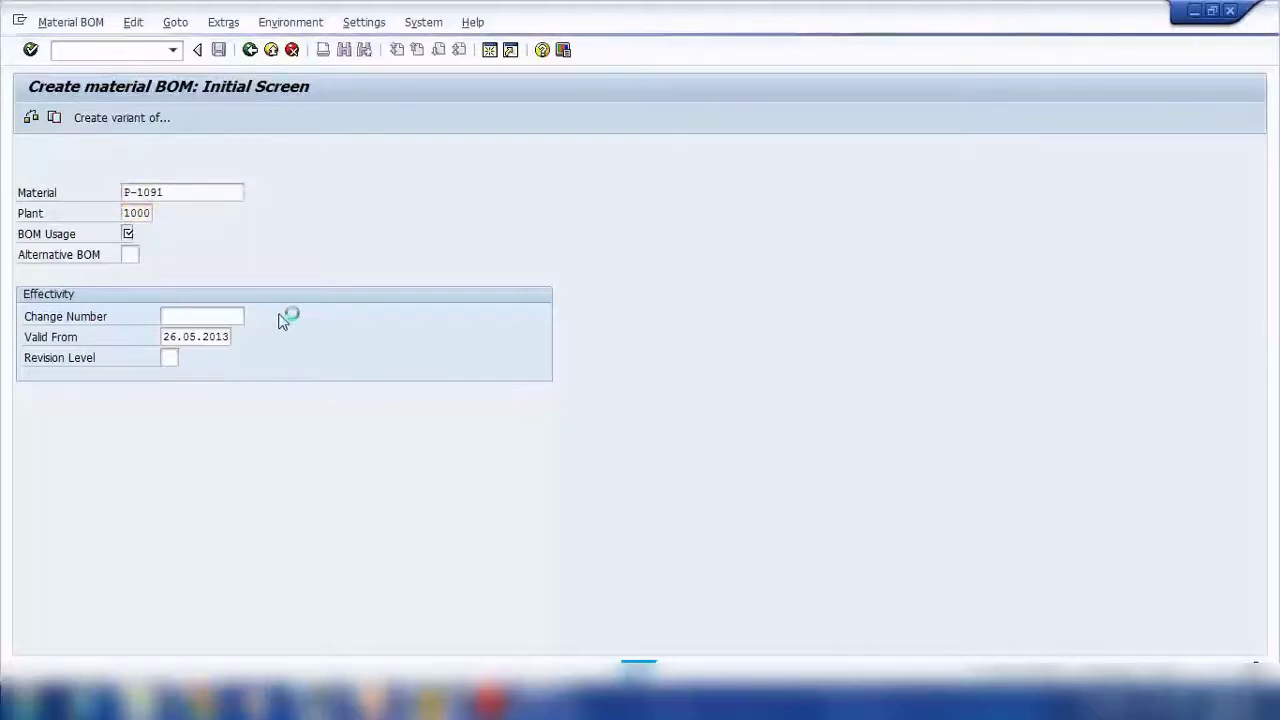
{"action": "key", "text": "F4"}
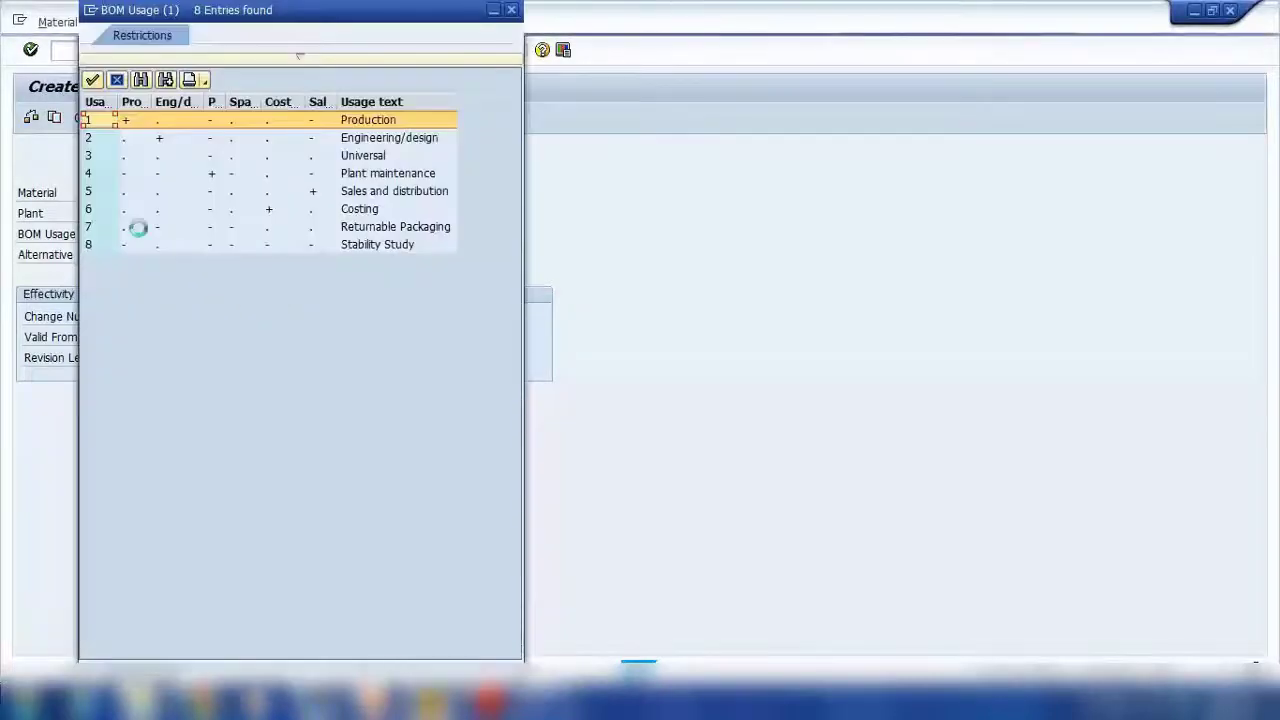
{"action": "left_click", "coordinate": [378, 193]}
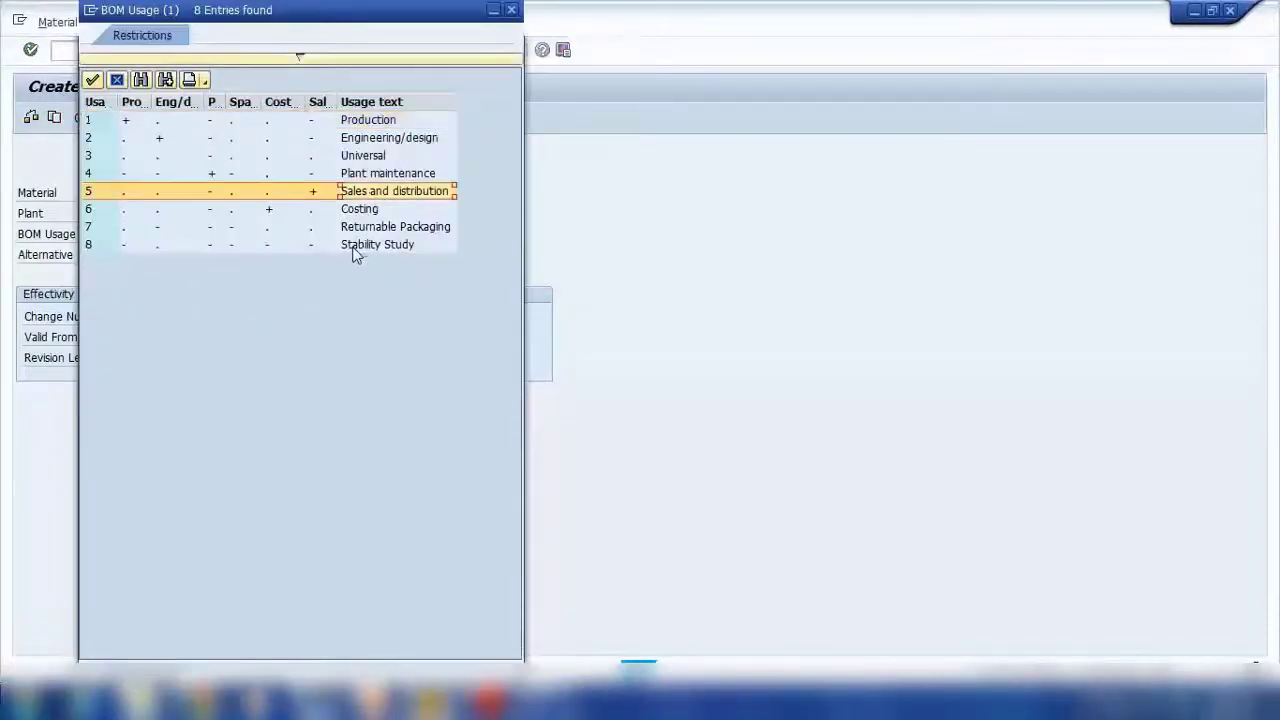
{"action": "double_click", "coordinate": [380, 192]}
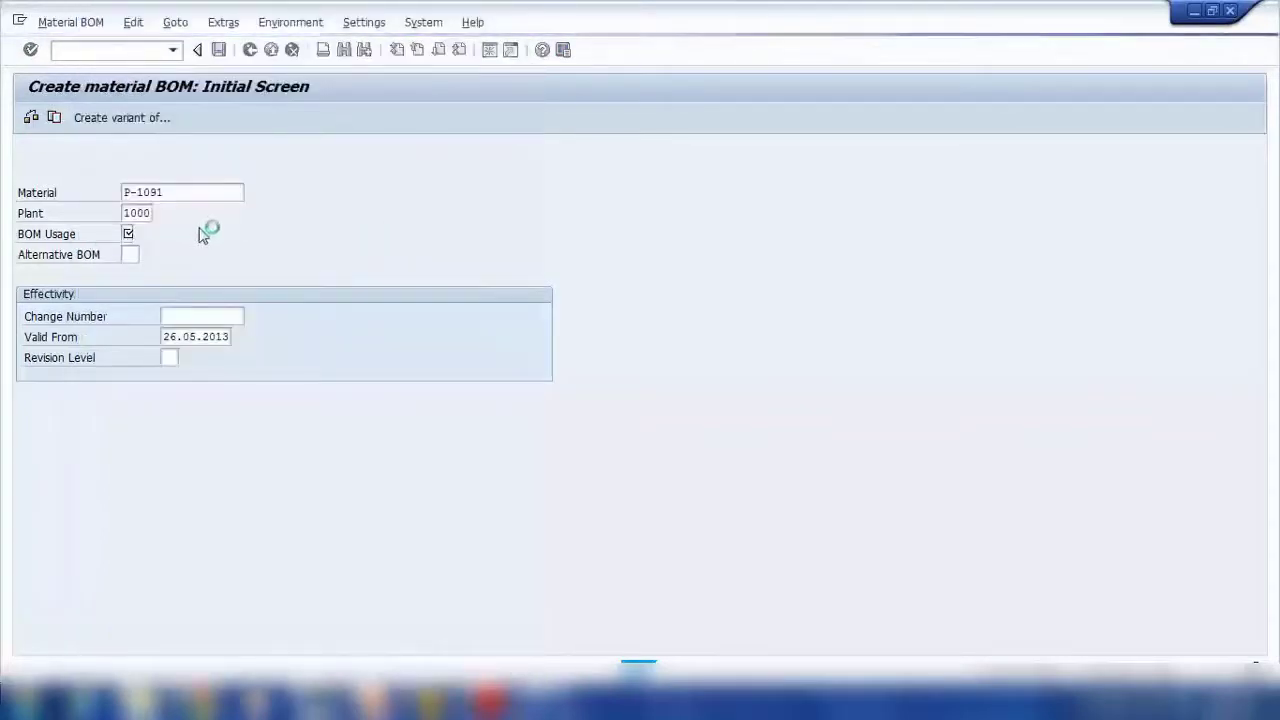
{"action": "key", "text": "Return"}
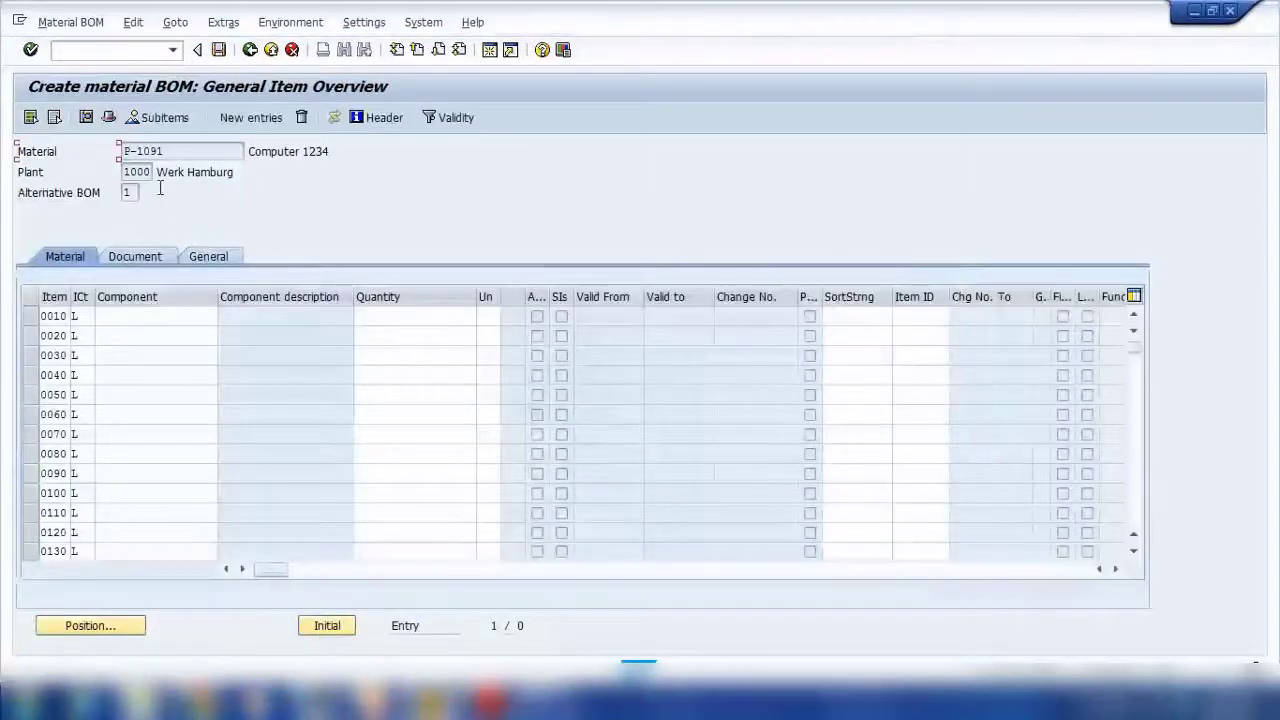
Copy the header number P-1091 into item 0010 as component P-1091A with quantity 1
{"action": "left_click_drag", "start_coordinate": [170, 151], "coordinate": [118, 151]}
{"action": "key", "text": "ctrl+c"}
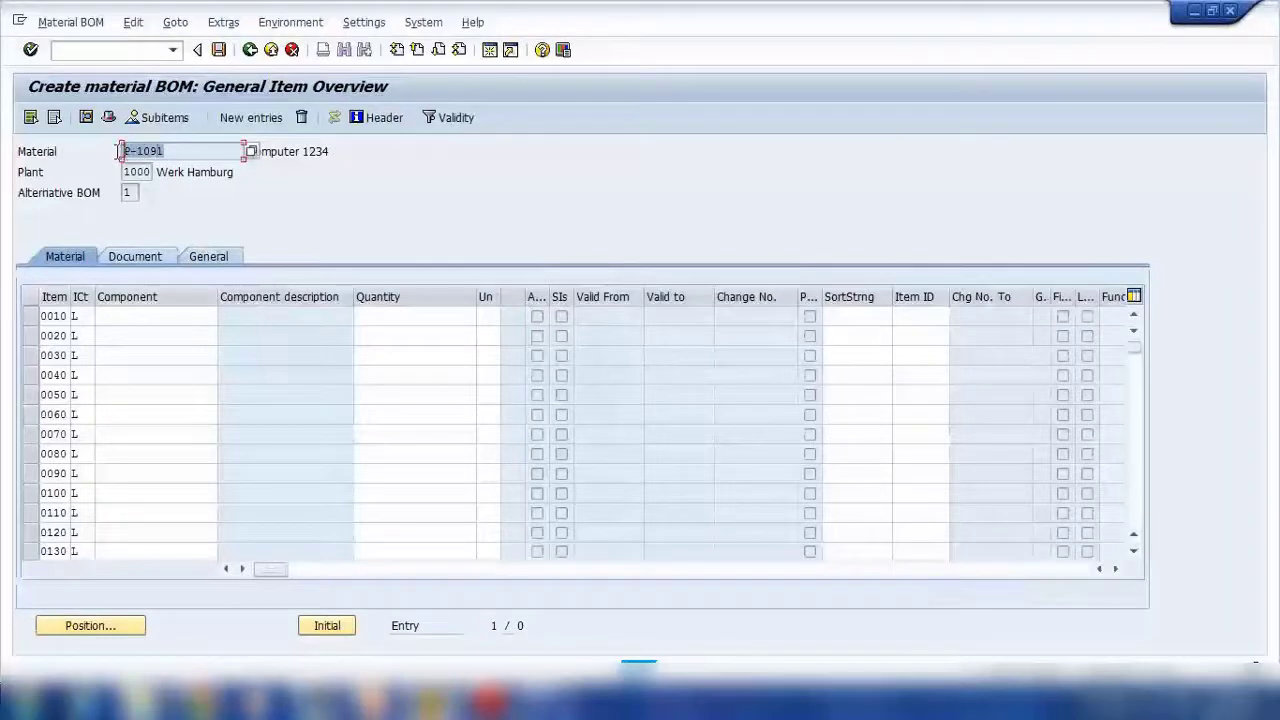
{"action": "left_click", "coordinate": [139, 313]}
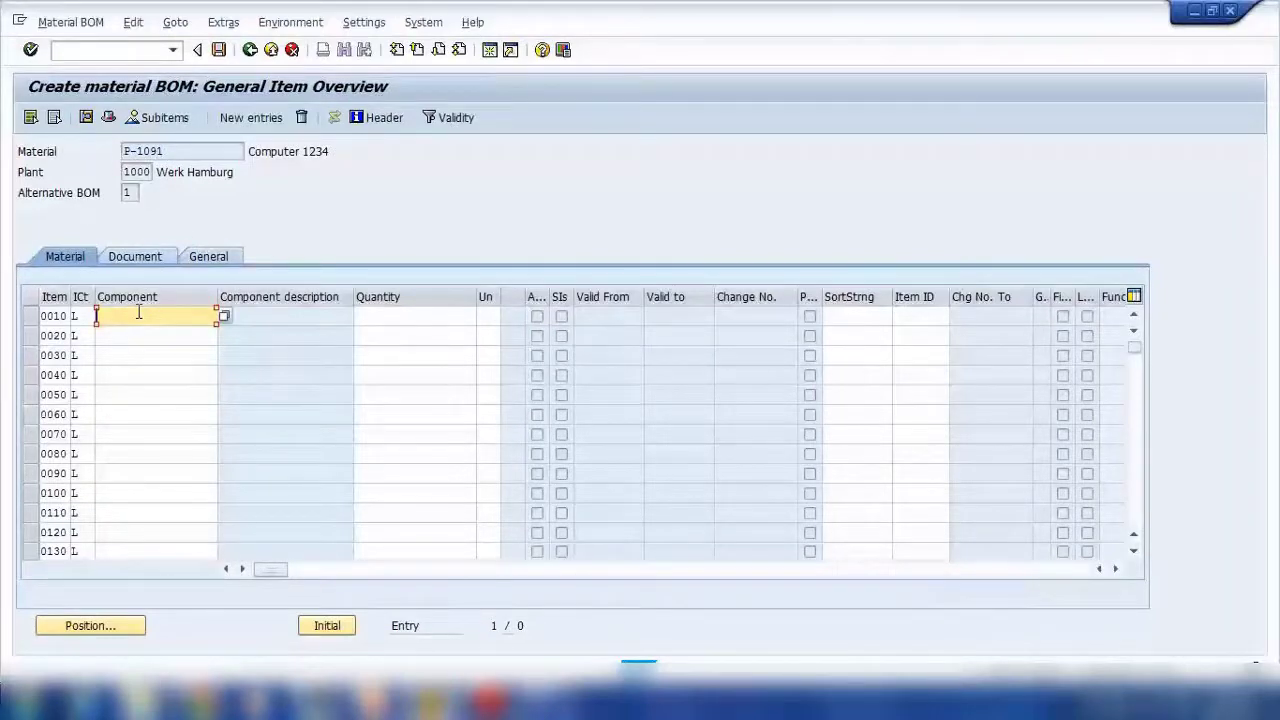
{"action": "left_click", "coordinate": [176, 151]}
{"action": "left_click", "coordinate": [135, 315]}
{"action": "key", "text": "ctrl+v"}
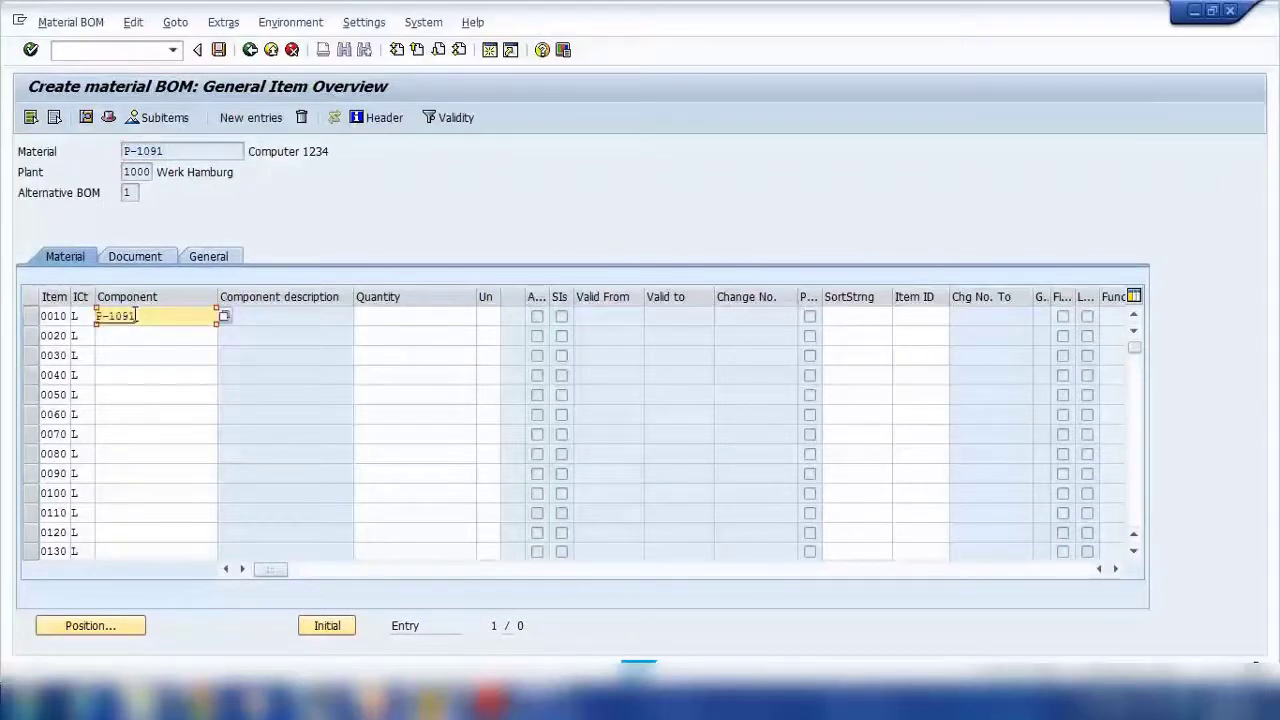
{"action": "left_click", "coordinate": [404, 320]}
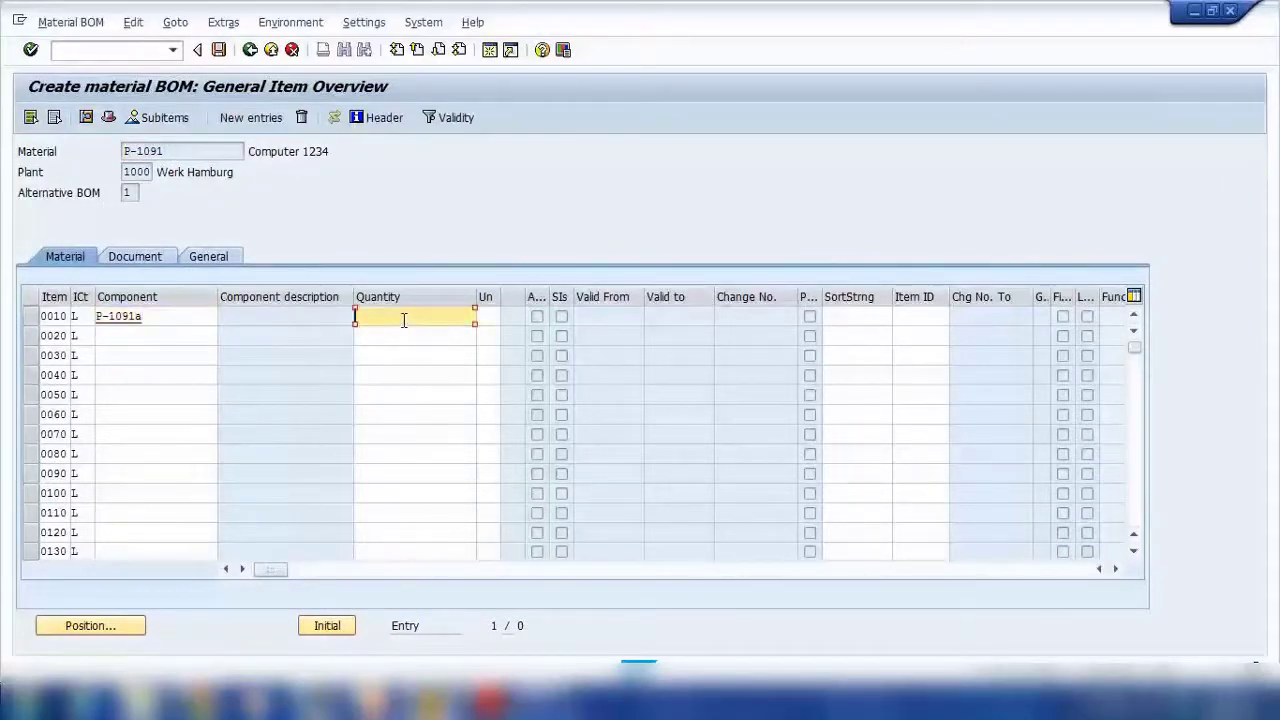
{"action": "type", "text": "1"}
{"action": "key", "text": "Return"}
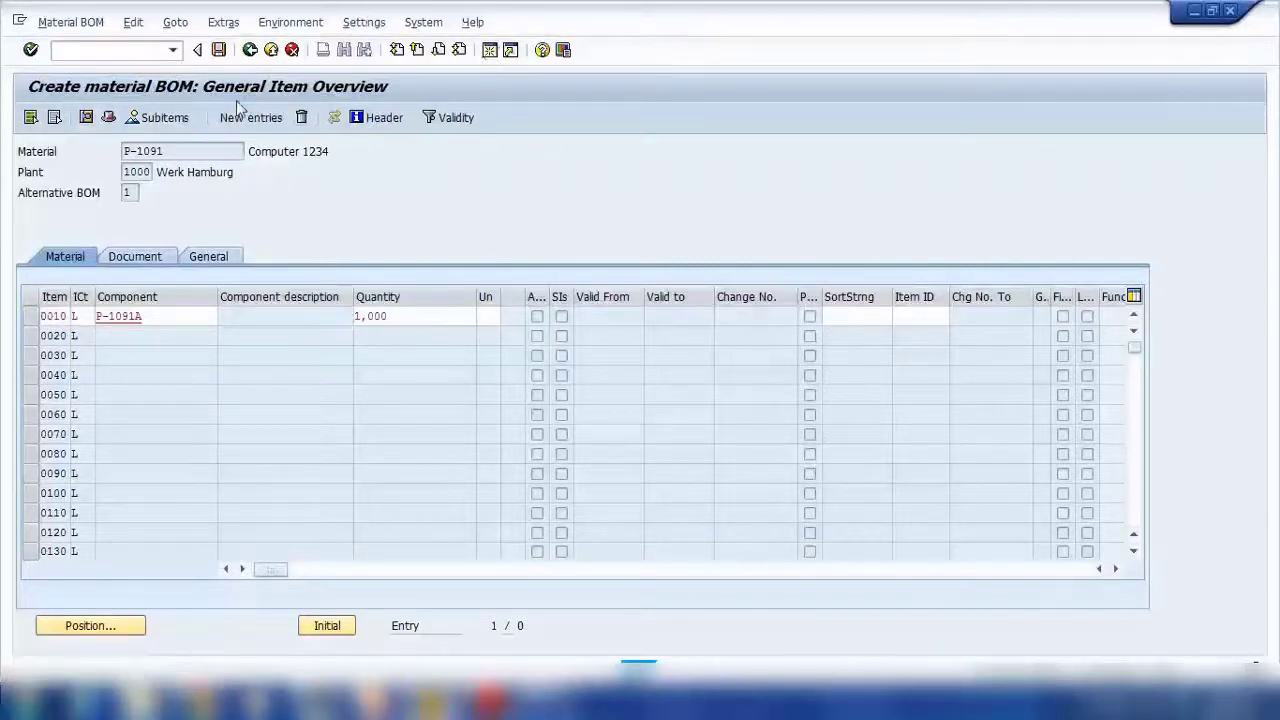
Save the BOM, then check material P-1091A in MM02 and return to the main menu
{"action": "key", "text": "ctrl+s"}
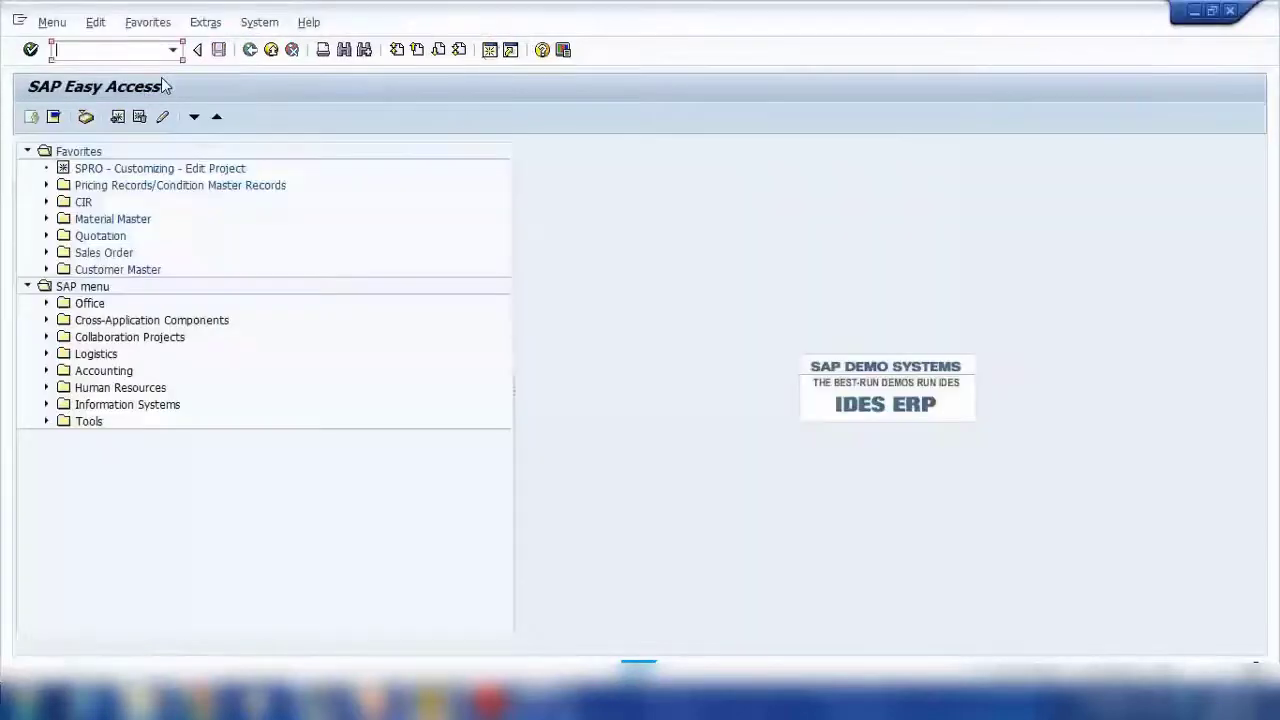
{"action": "type", "text": "mm0"}
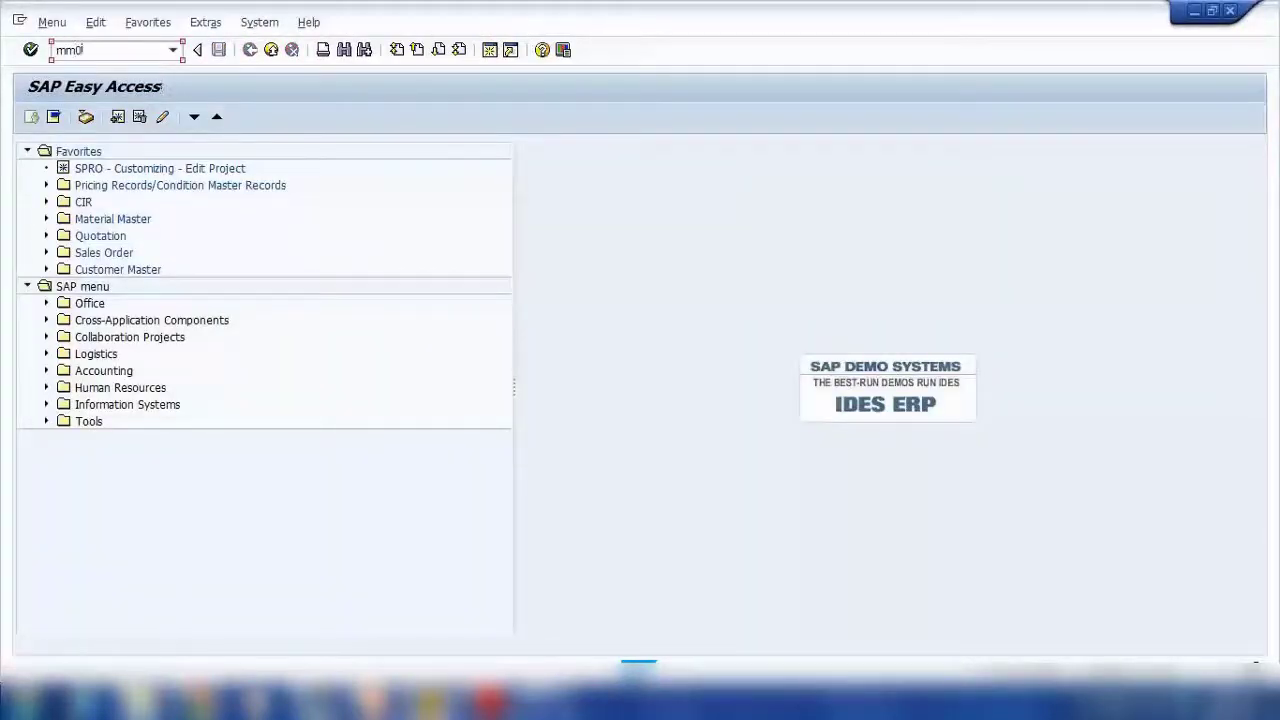
{"action": "type", "text": "2"}
{"action": "key", "text": "Return"}
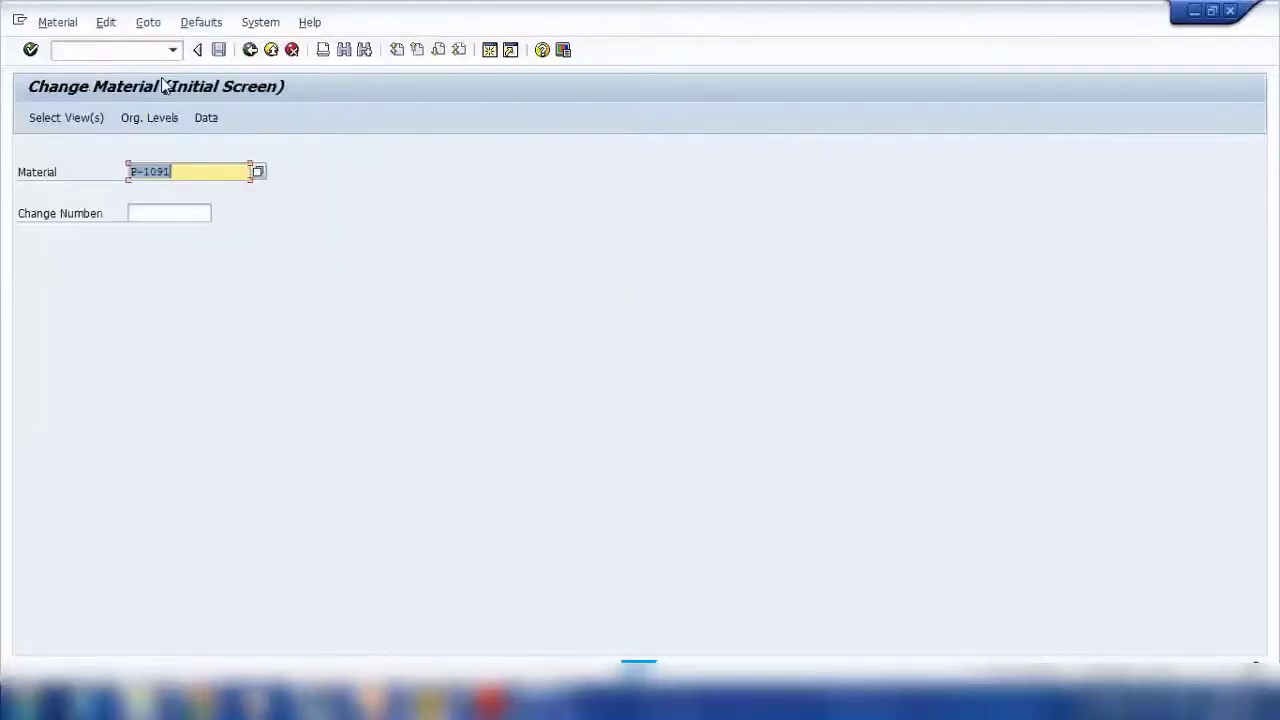
{"action": "left_click", "coordinate": [188, 172]}
{"action": "type", "text": "A"}
{"action": "key", "text": "Return"}
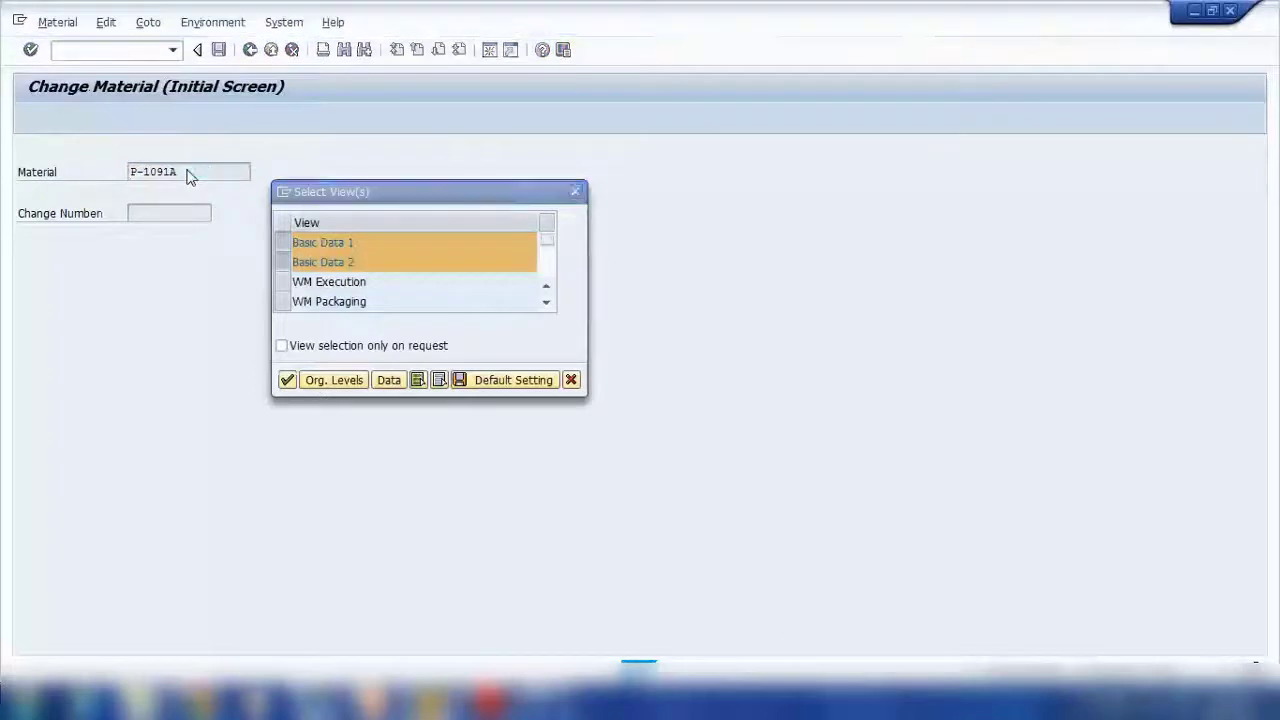
{"action": "key", "text": "Return"}
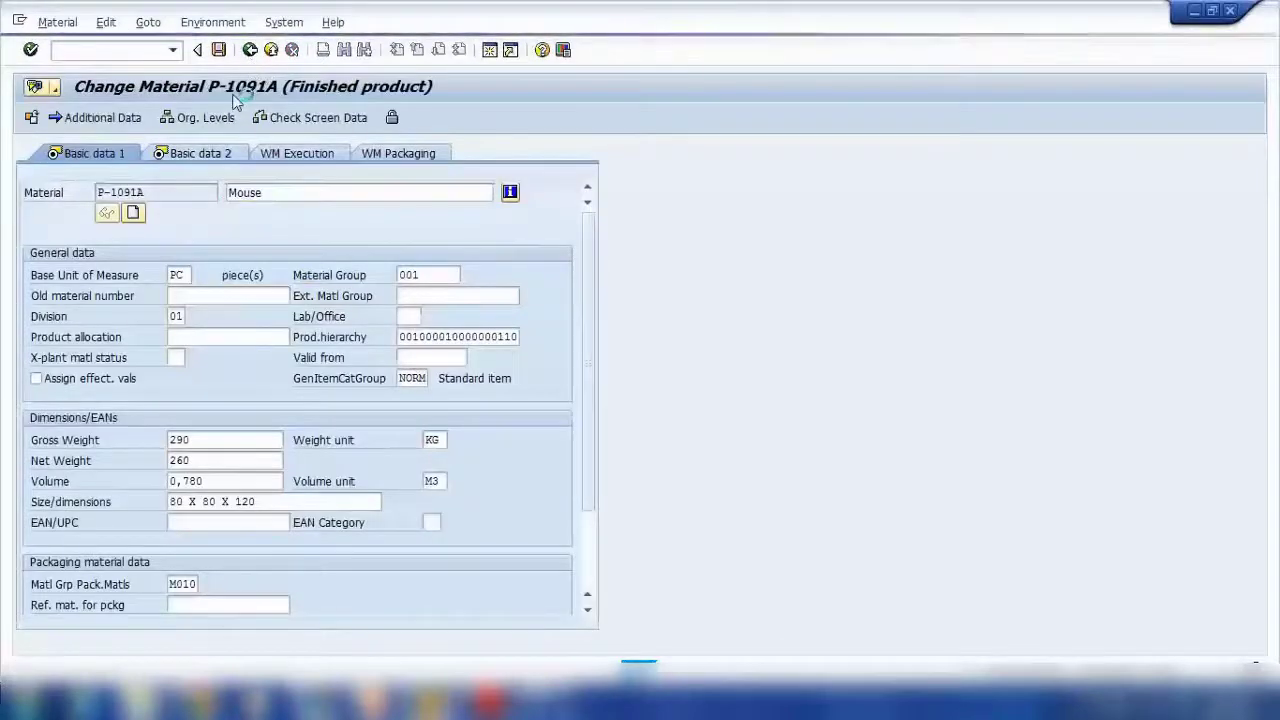
{"action": "key", "text": "F3"}
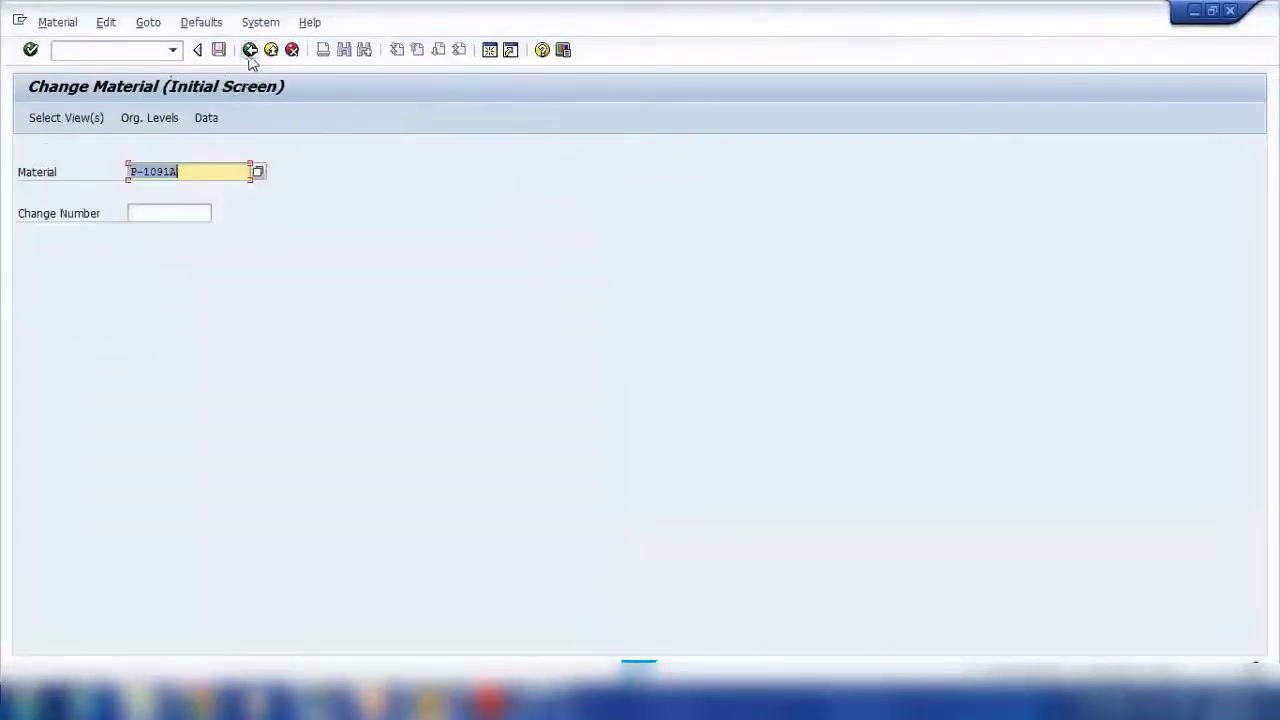
{"action": "left_click", "coordinate": [250, 55]}
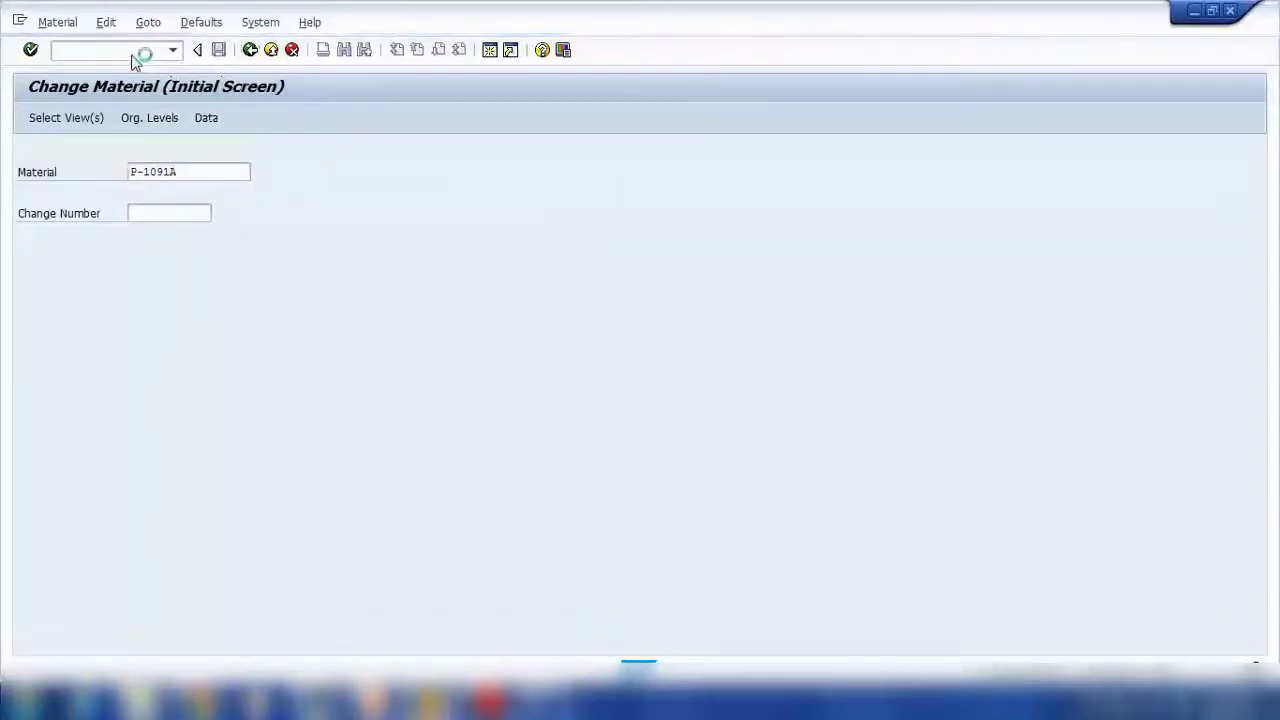
Start creating material P-1091A in MM01 as a copy of P-1091
{"action": "type", "text": "mm"}
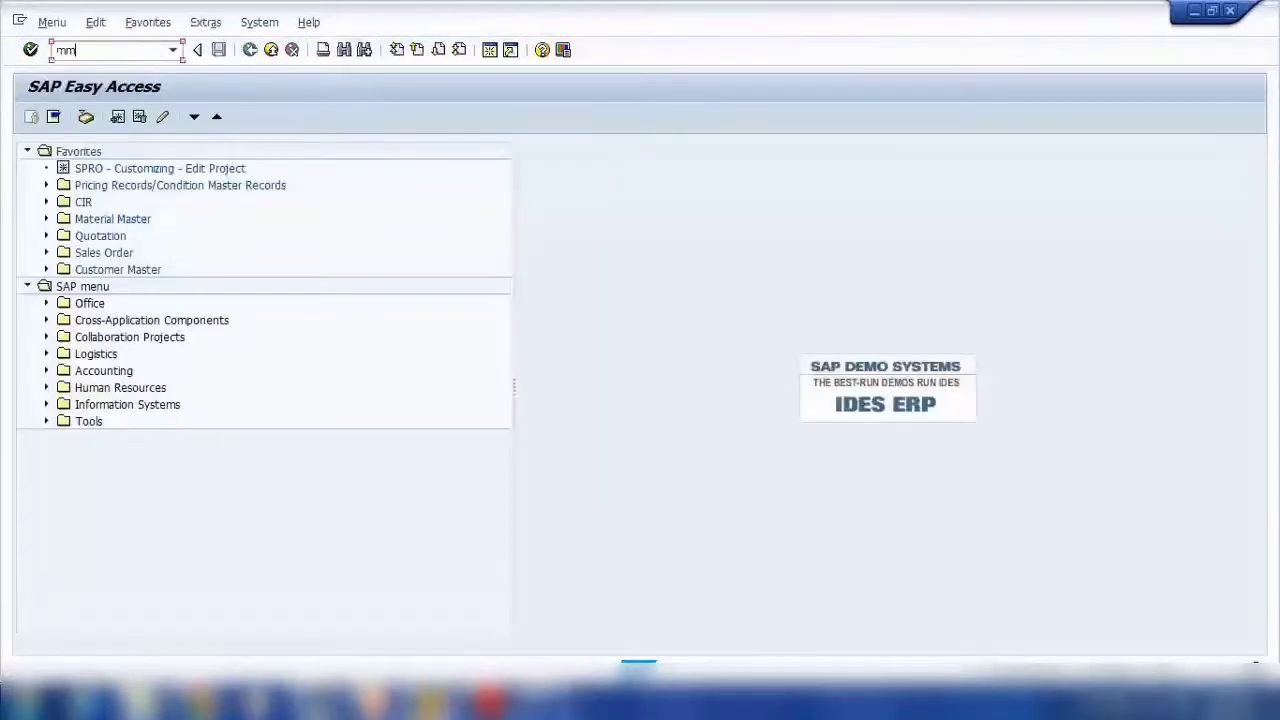
{"action": "type", "text": "01"}
{"action": "key", "text": "Return"}
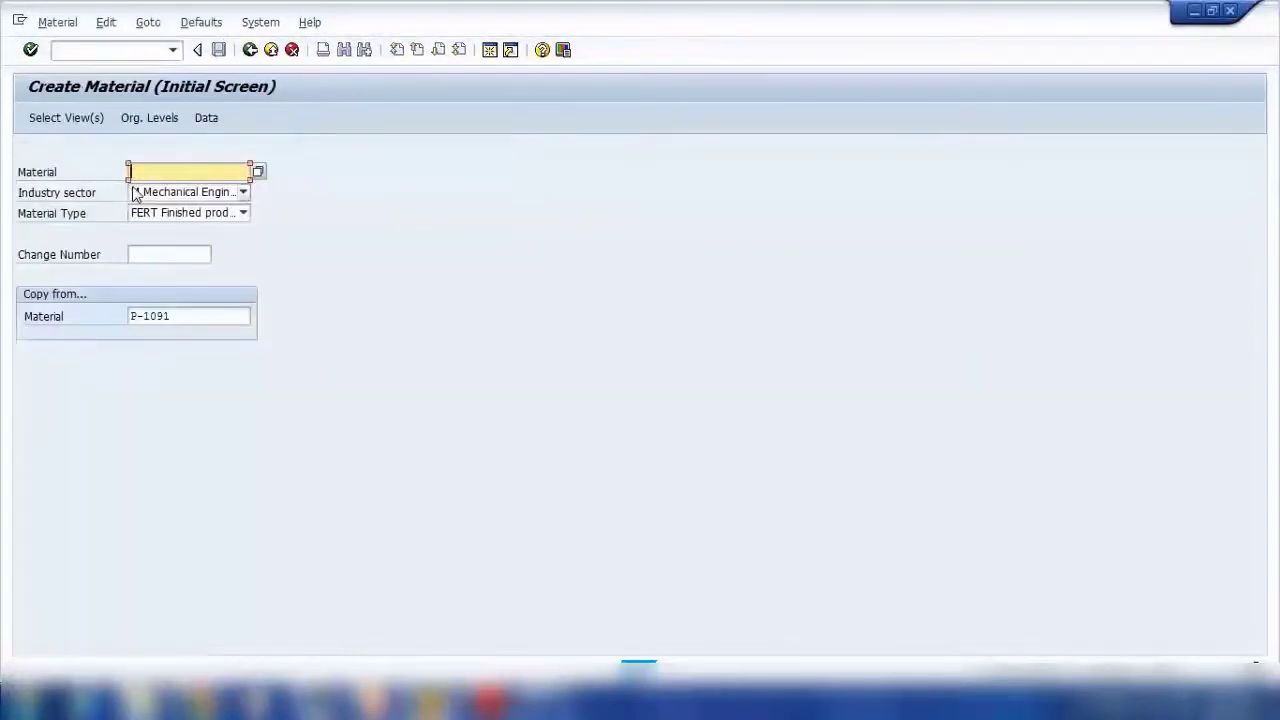
{"action": "type", "text": "P-1091a"}
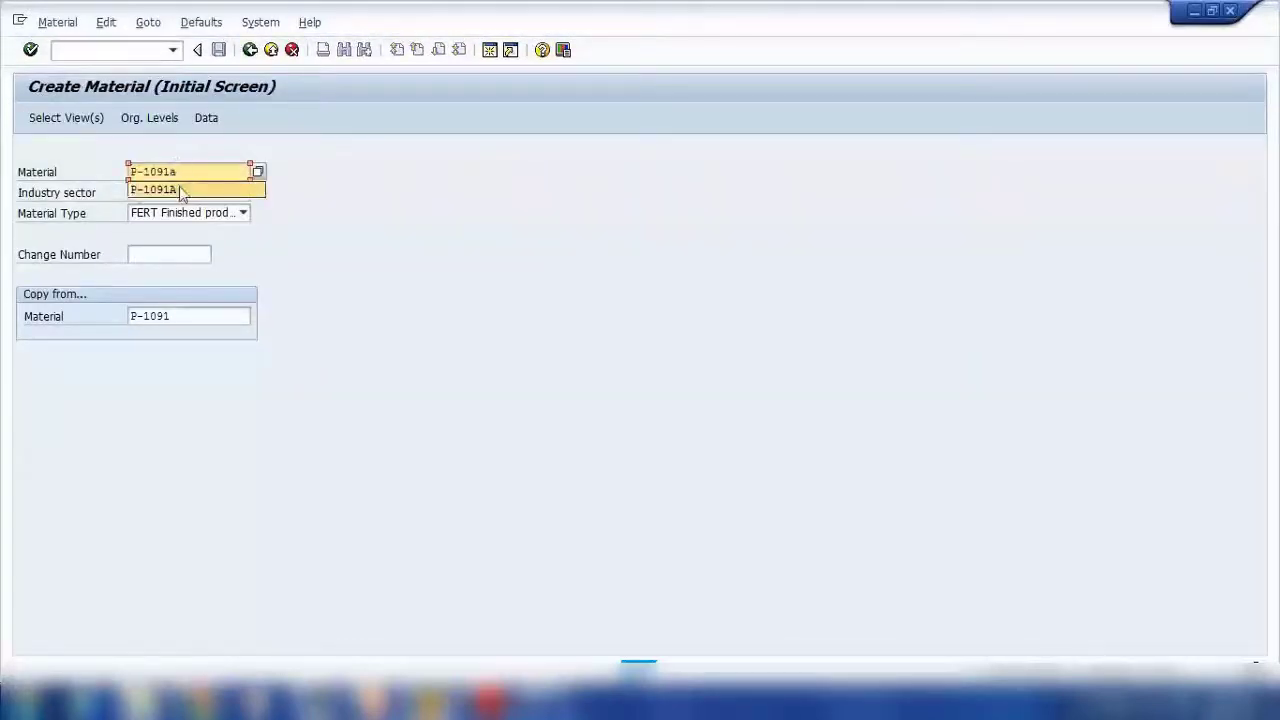
{"action": "left_click", "coordinate": [182, 190]}
{"action": "key", "text": "Return"}
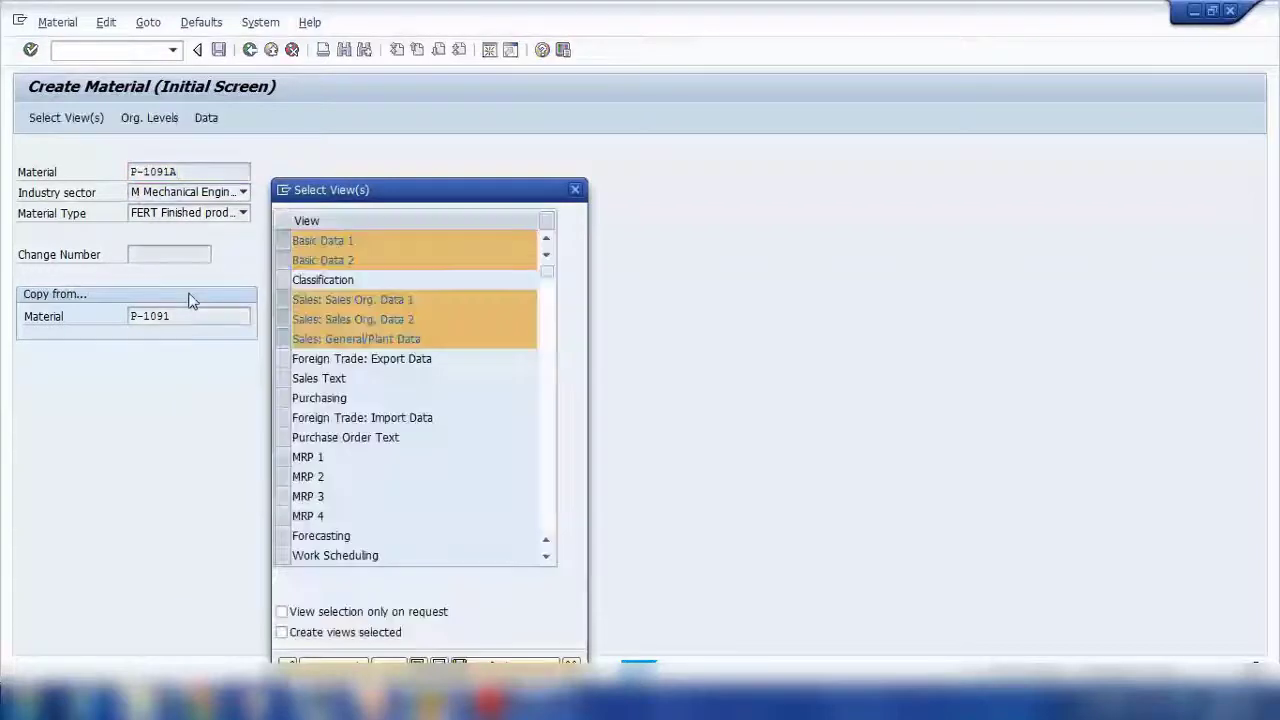
{"action": "key", "text": "Return"}
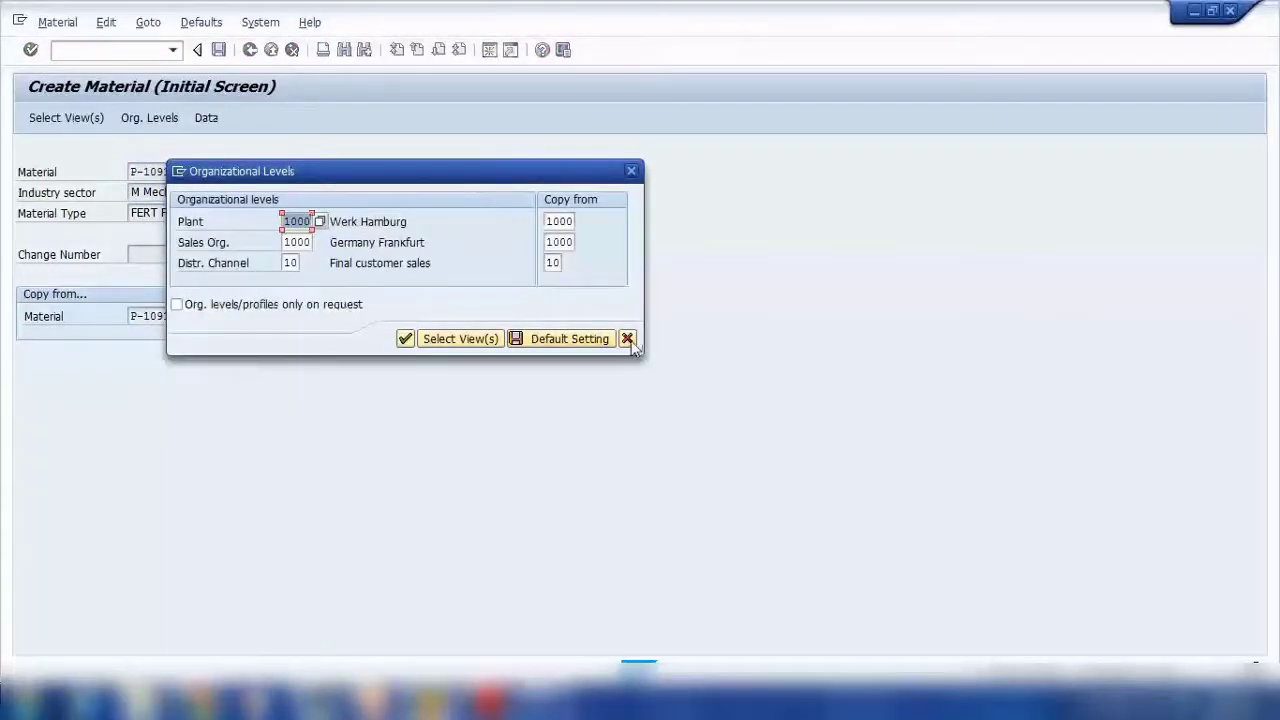
{"action": "key", "text": "Return"}
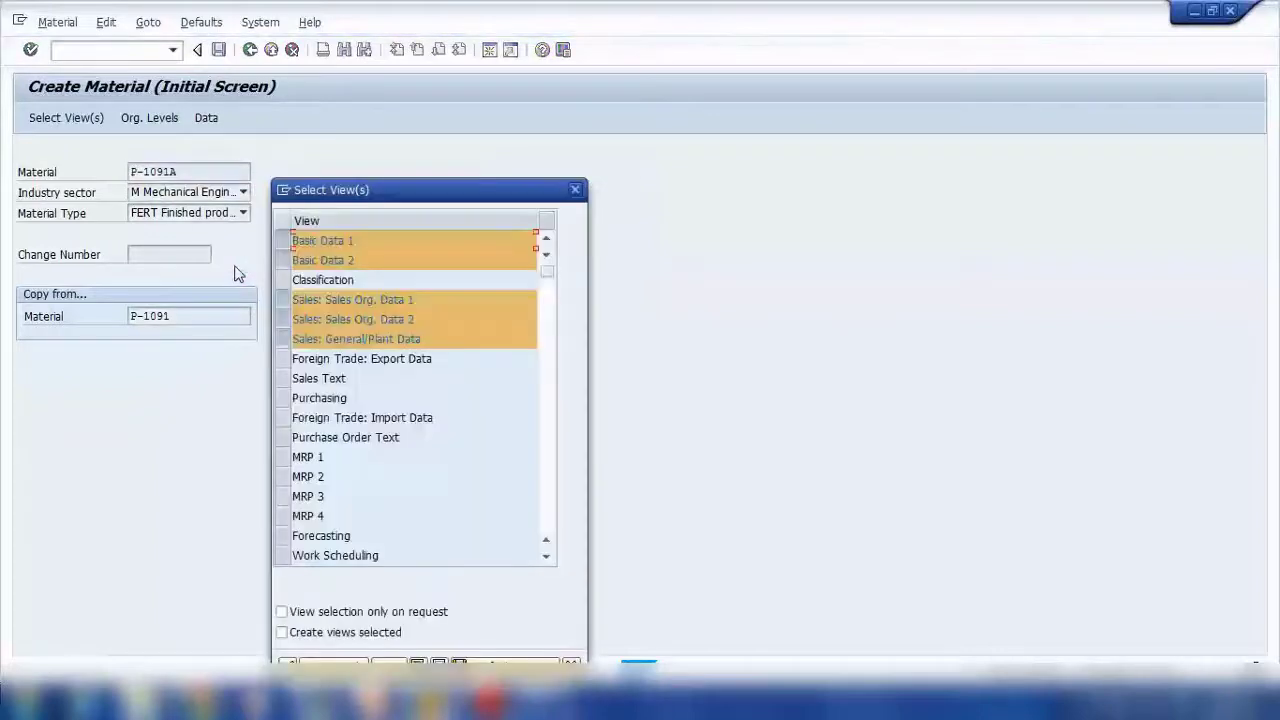
Add the MRP 1–4 views and confirm the plant 1000 organizational levels
{"action": "left_click_drag", "start_coordinate": [277, 463], "coordinate": [289, 516]}
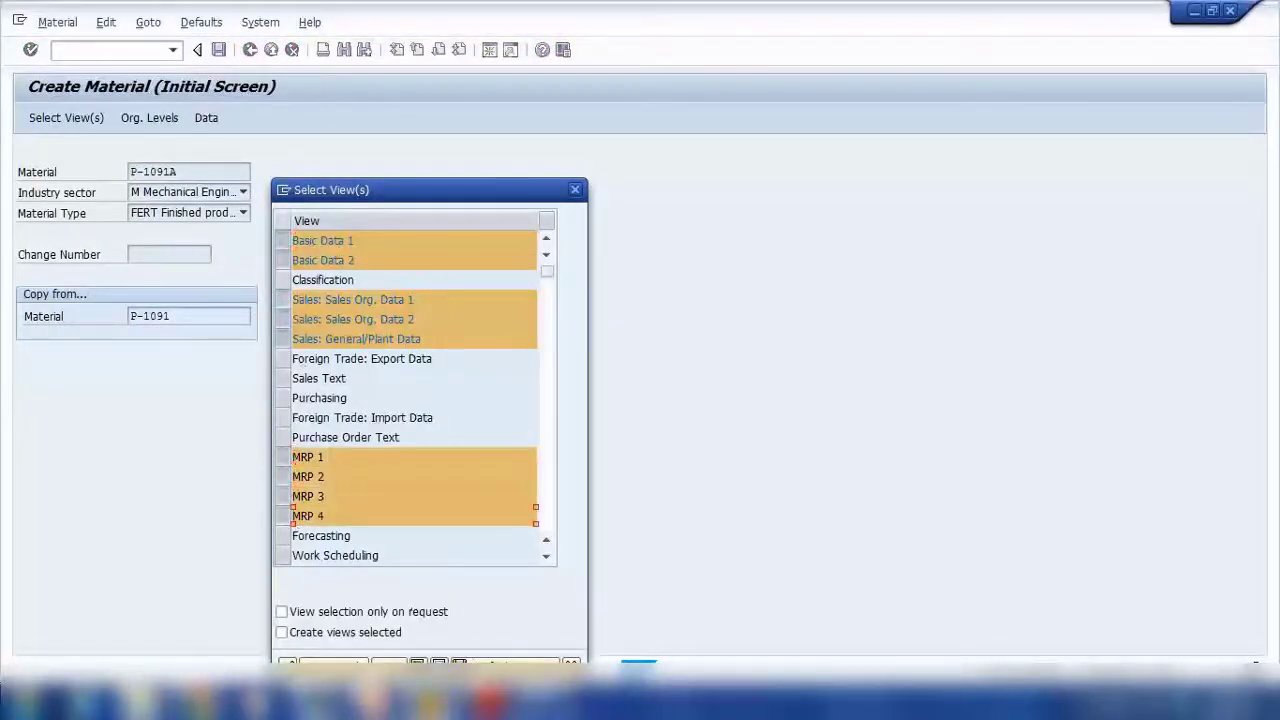
{"action": "left_click", "coordinate": [290, 662]}
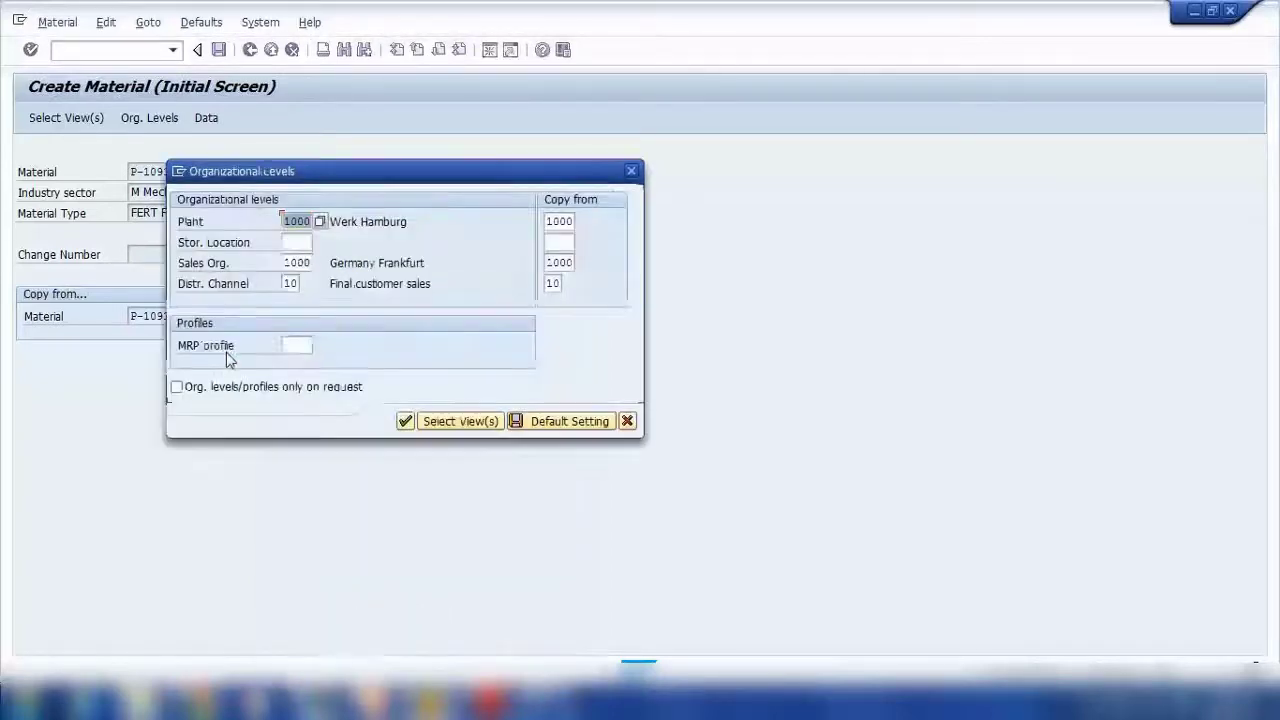
{"action": "left_click", "coordinate": [298, 243]}
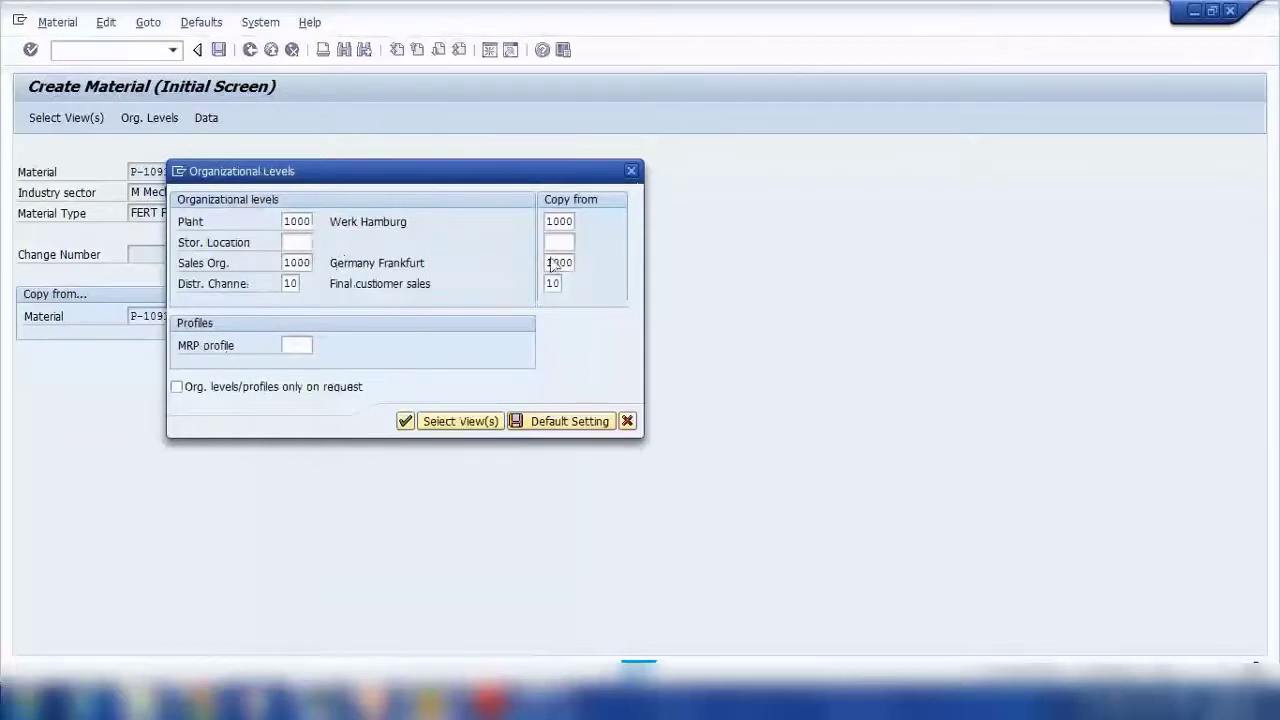
{"action": "key", "text": "Return"}
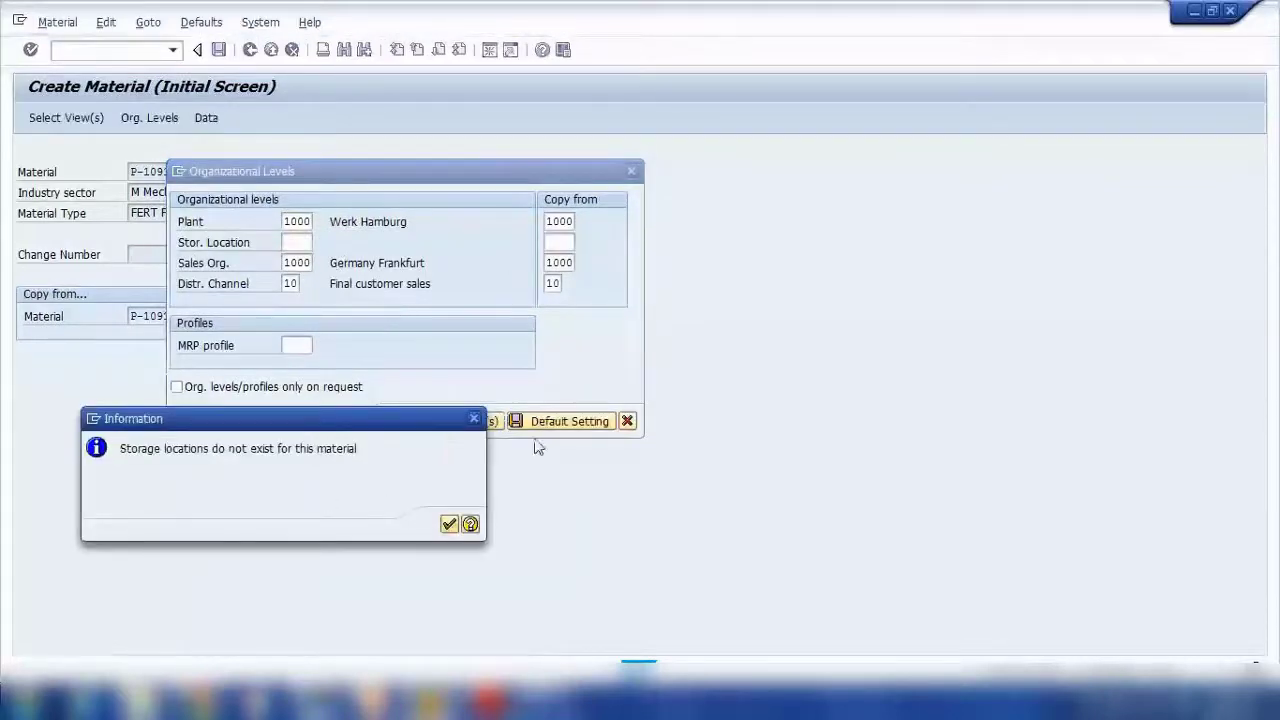
{"action": "key", "text": "Return"}
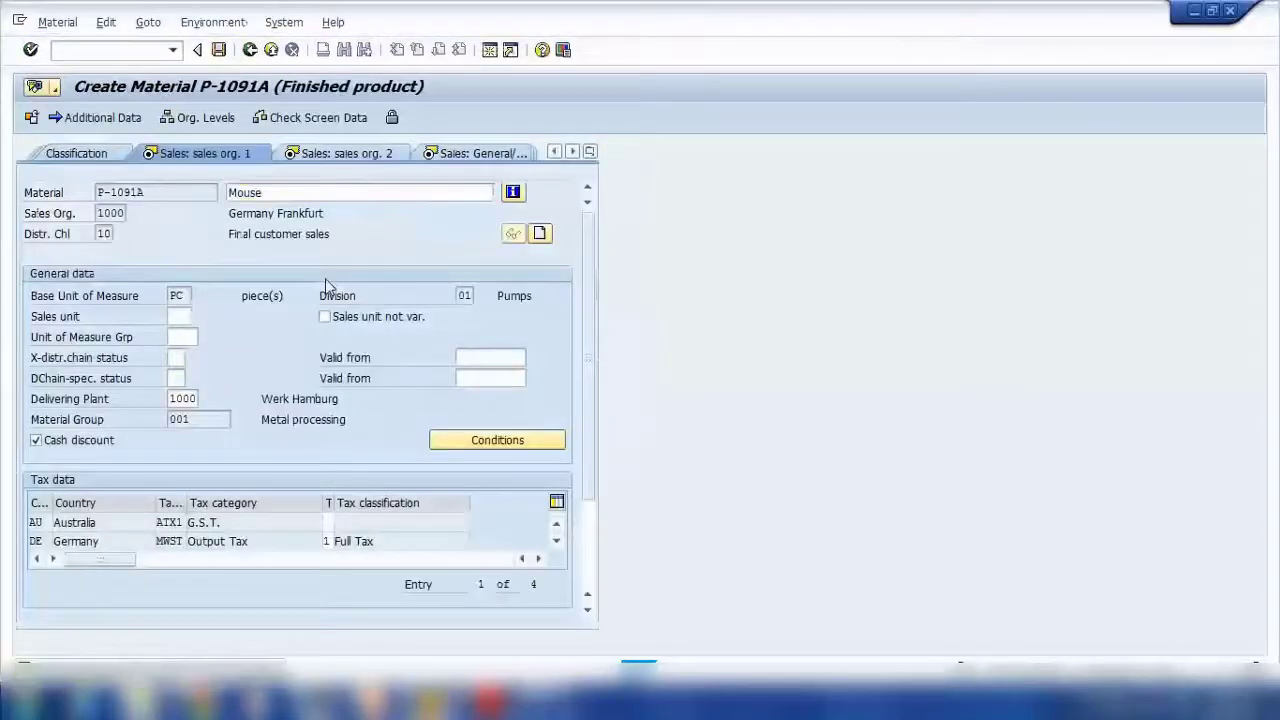
Set P-1091A's Australia tax classification to 1 and advance through the sales views to MRP 1
{"action": "key", "text": "Return"}
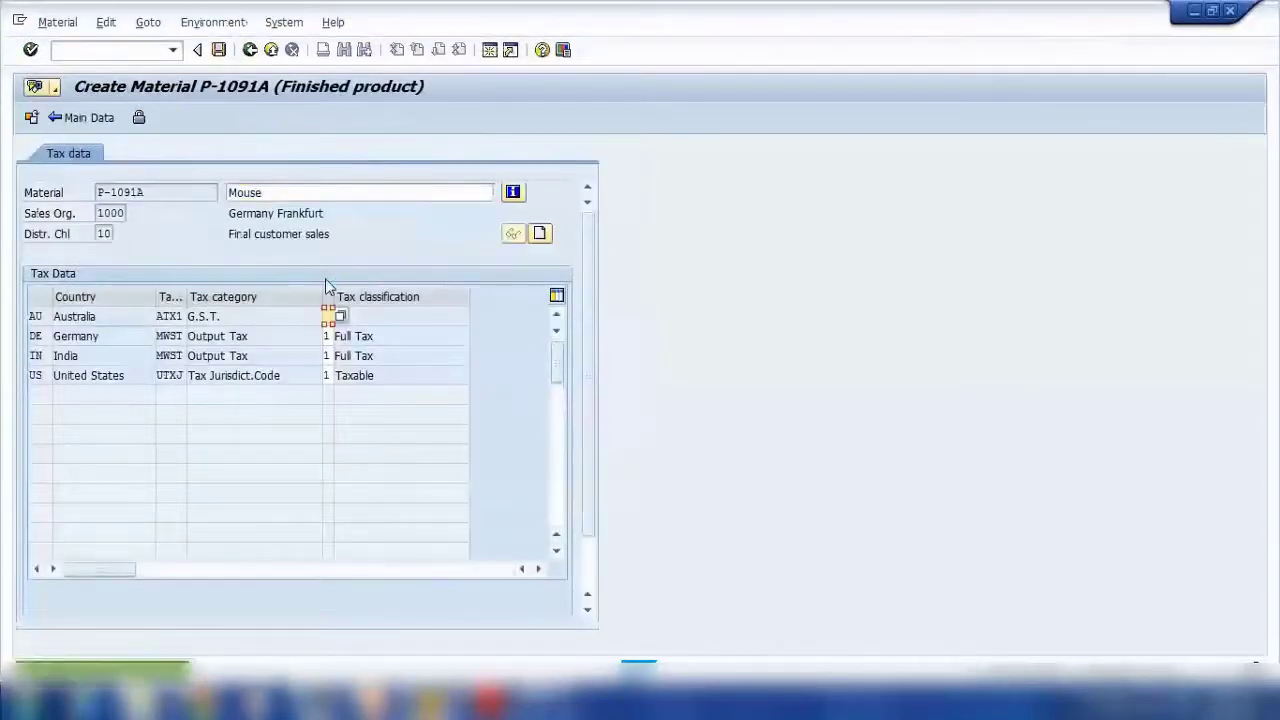
{"action": "type", "text": "1"}
{"action": "key", "text": "Return"}
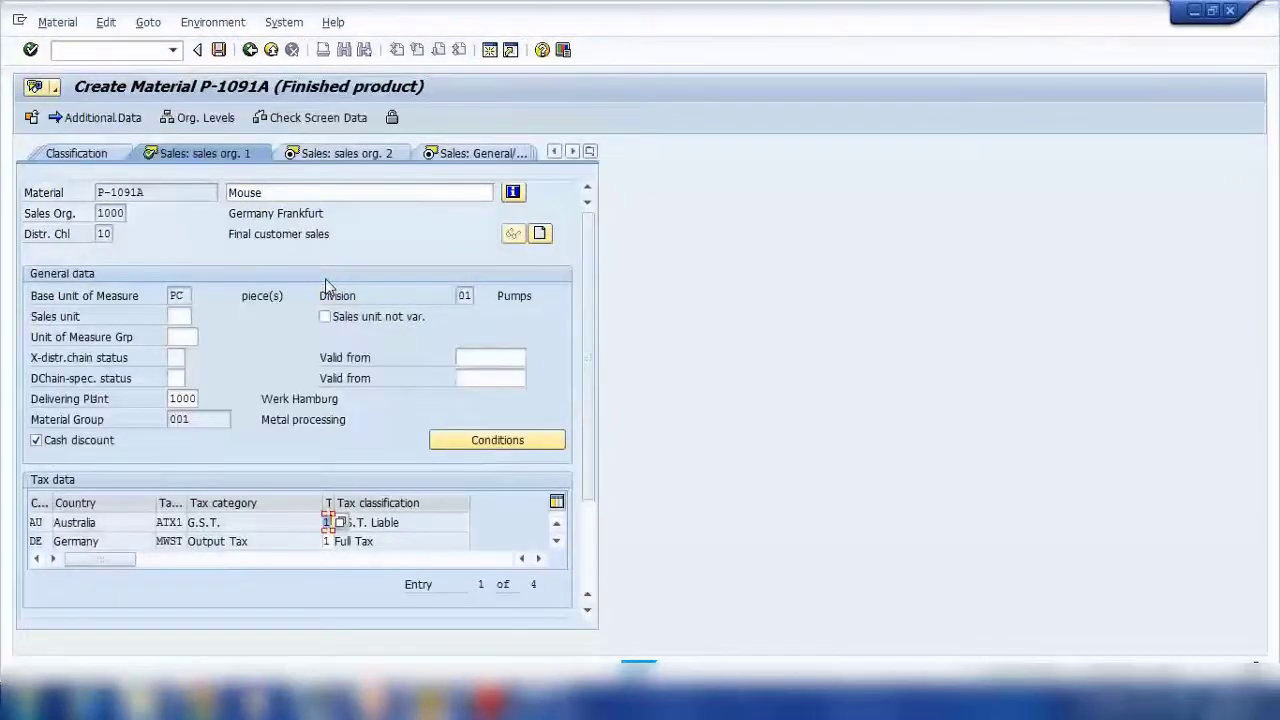
{"action": "key", "text": "Return"}
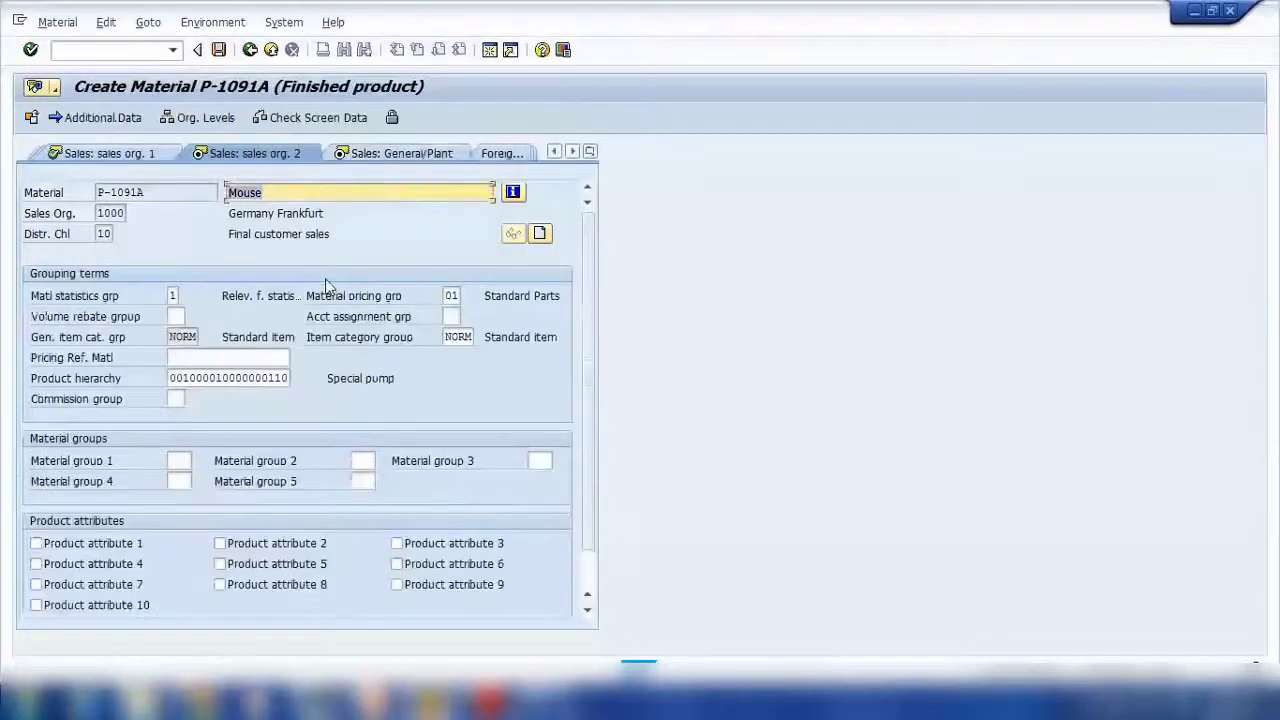
{"action": "key", "text": "Return"}
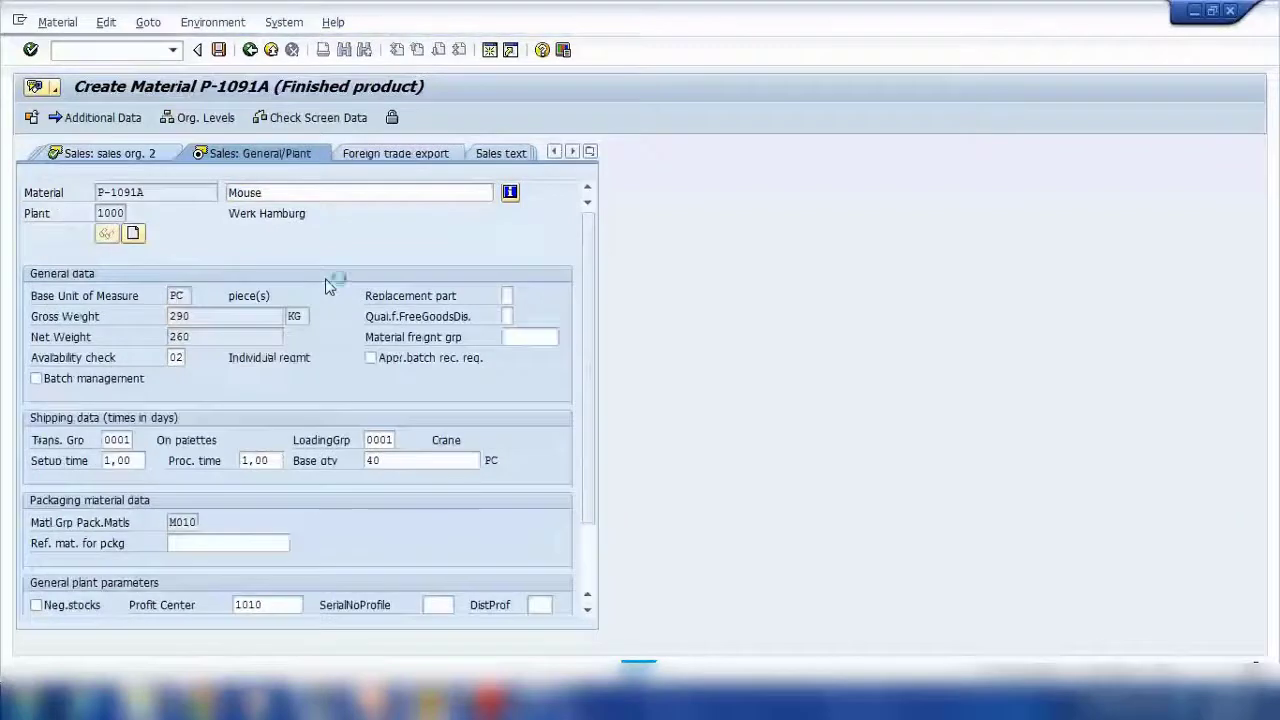
{"action": "key", "text": "Return"}
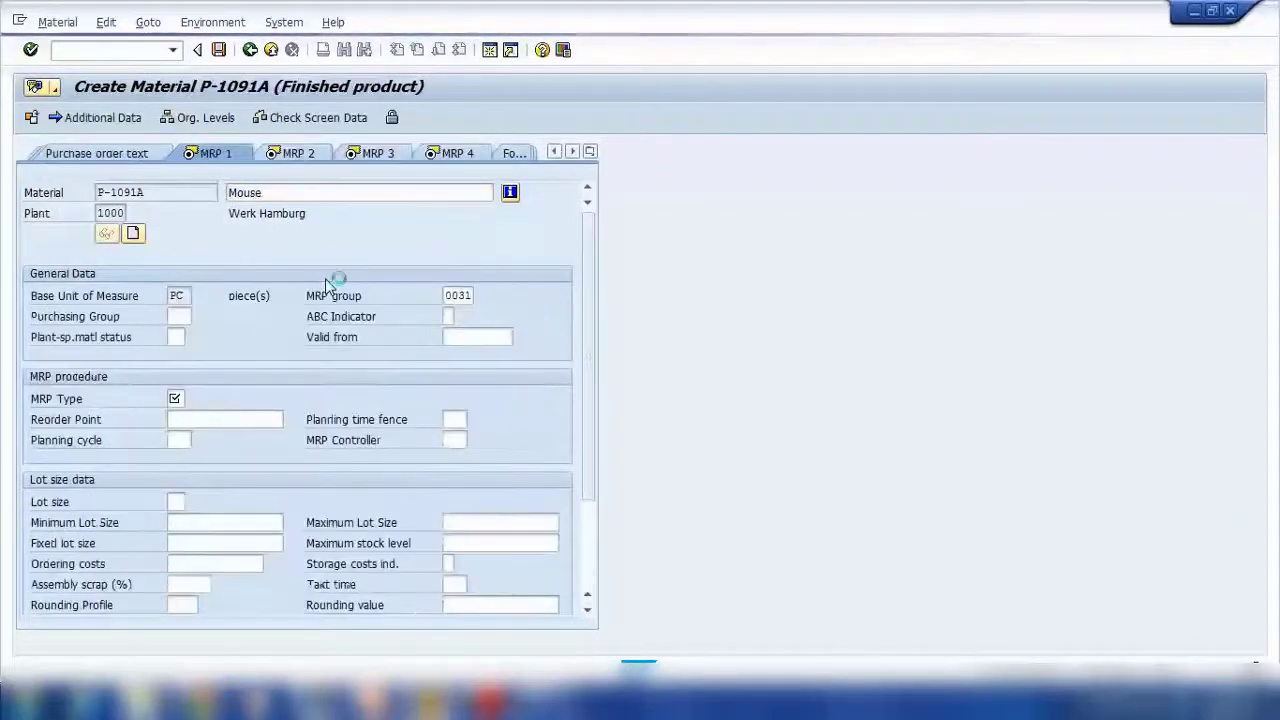
{"action": "left_click", "coordinate": [133, 55]}
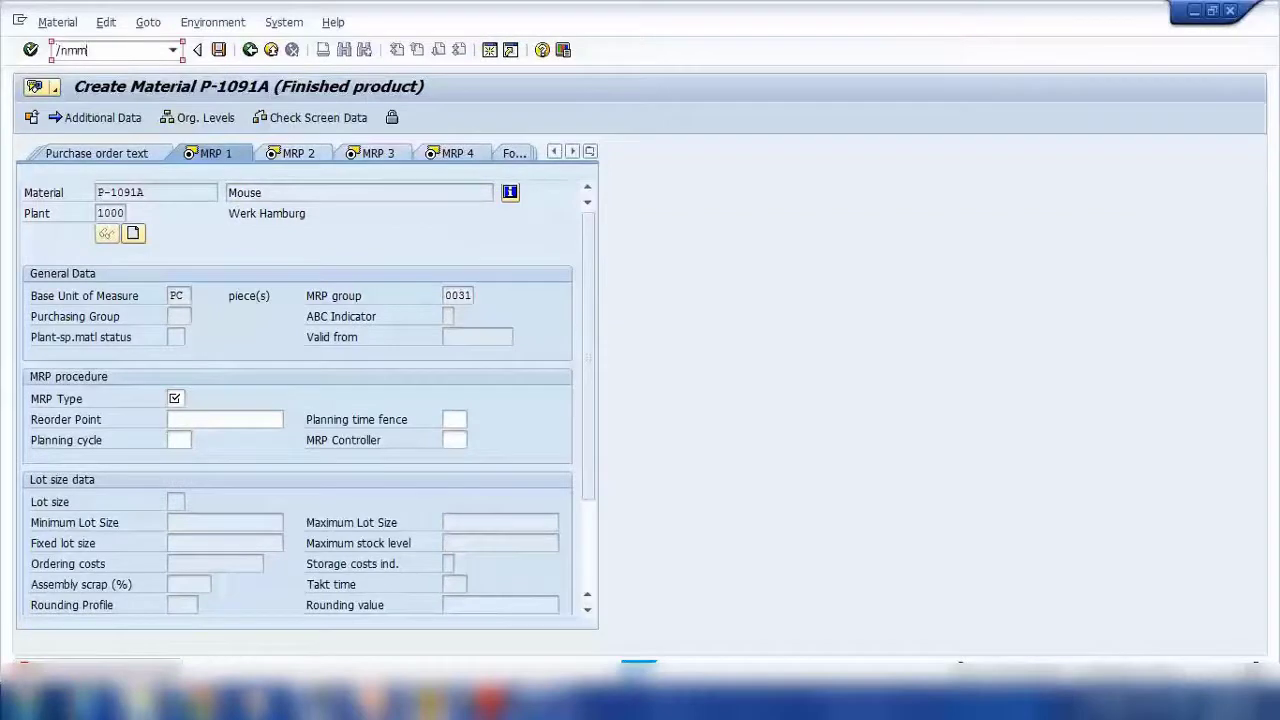
Restart MM01 for P-1091A without the MRP 1–4 views and confirm the organizational levels
{"action": "key", "text": "Return"}
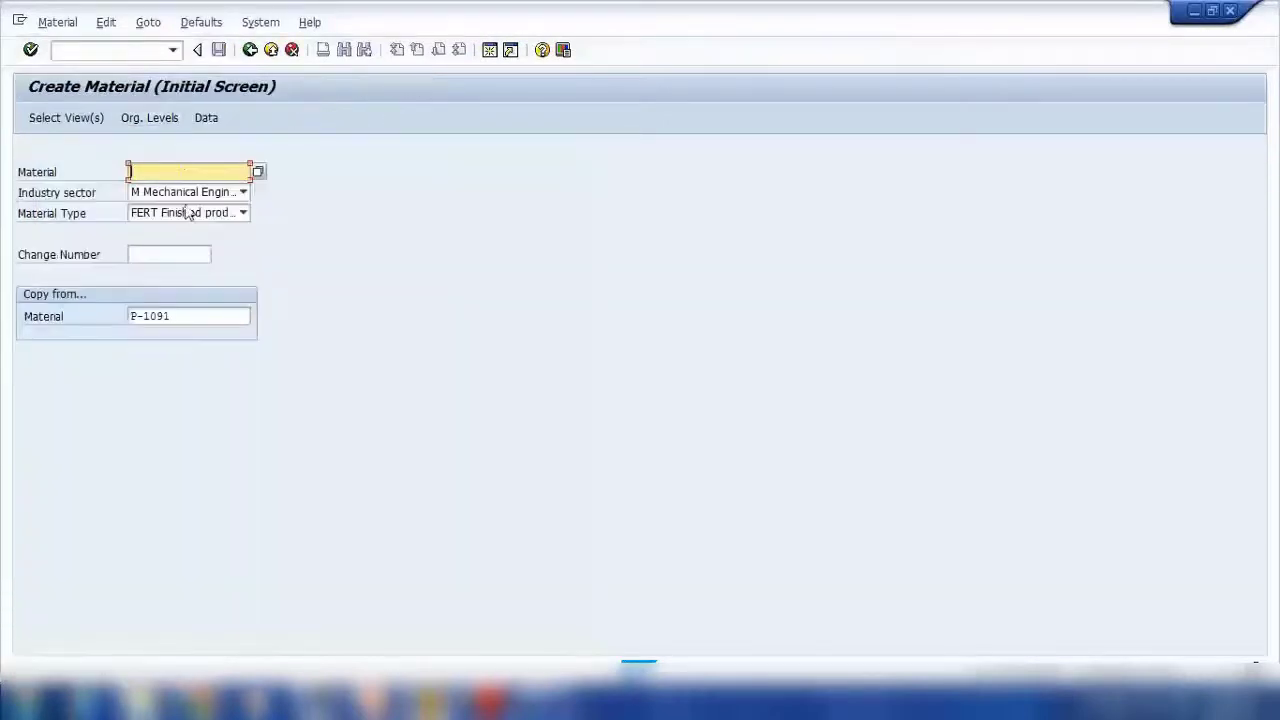
{"action": "key", "text": "BackSpace"}
{"action": "left_click", "coordinate": [180, 192]}
{"action": "key", "text": "Return"}
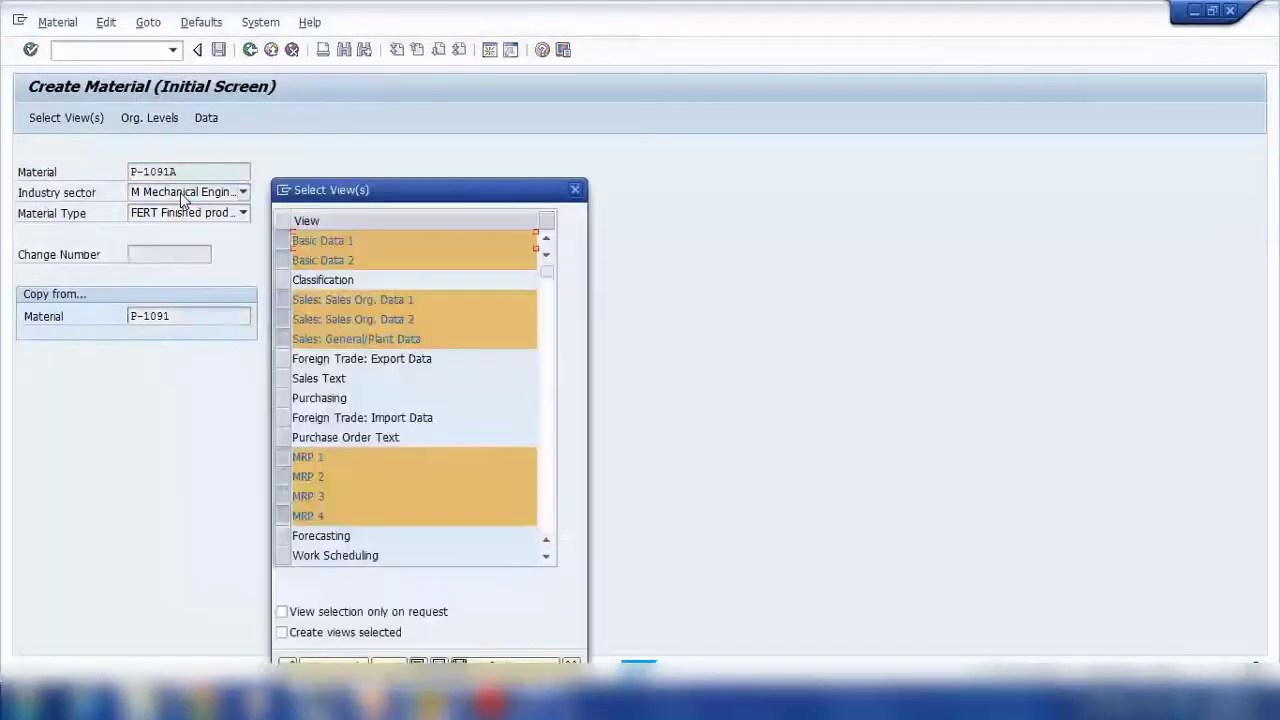
{"action": "left_click_drag", "start_coordinate": [288, 463], "coordinate": [293, 520]}
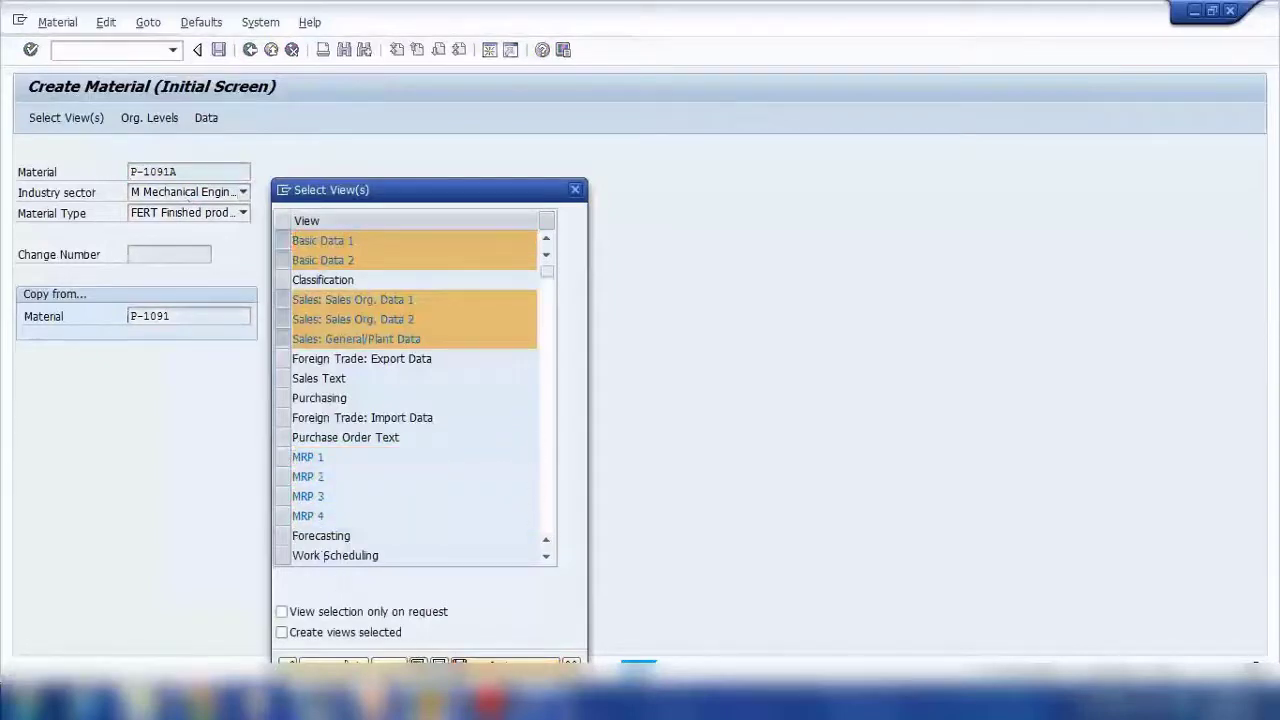
{"action": "key", "text": "Return"}
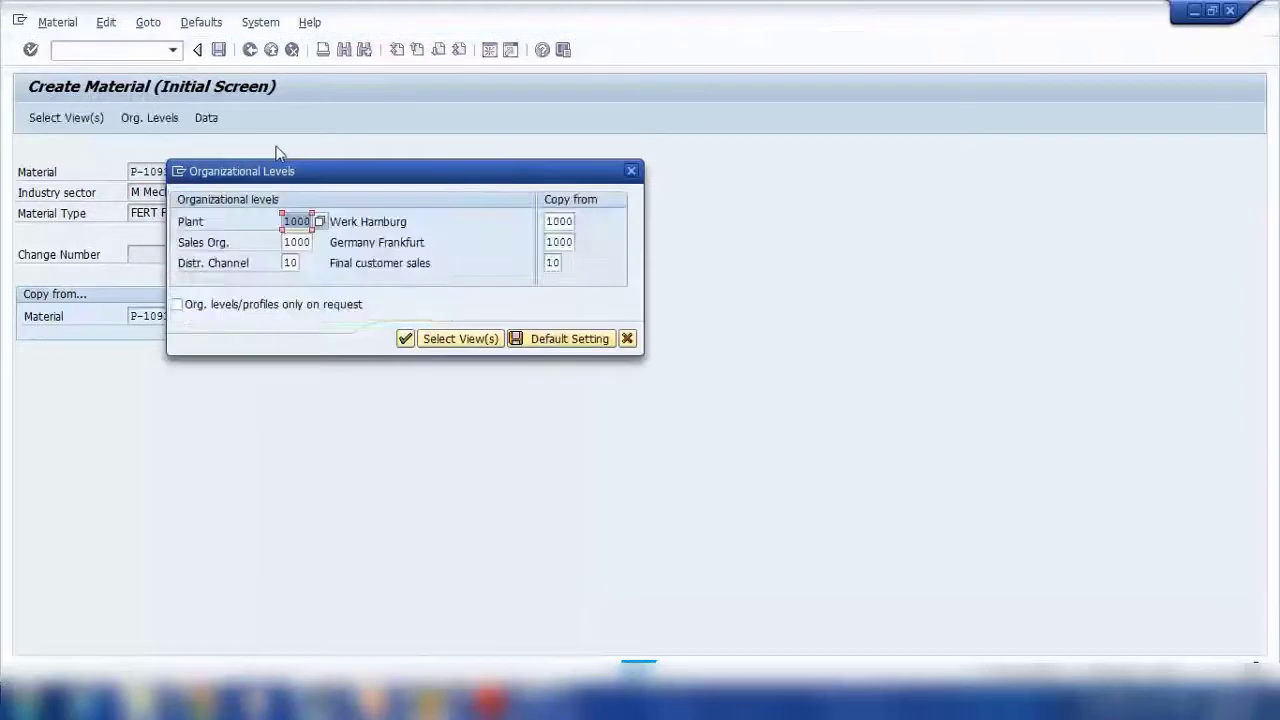
{"action": "key", "text": "Return"}
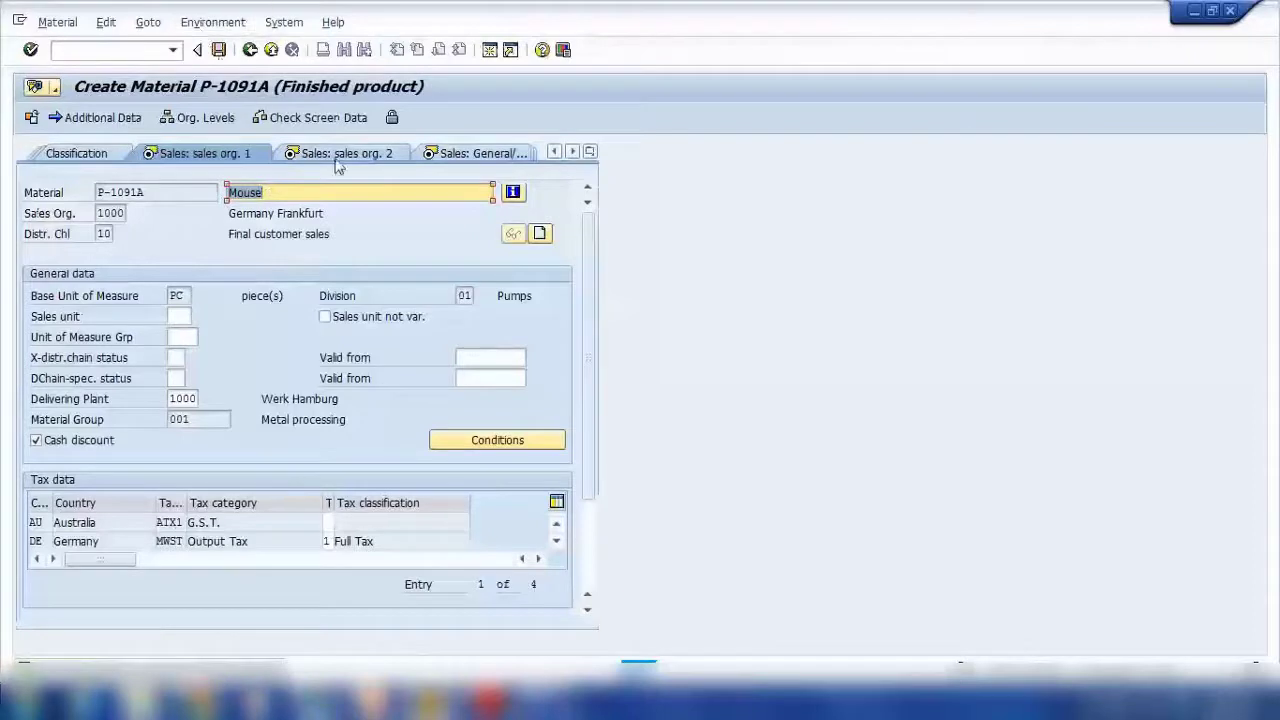
Enter Australia tax classification 1 and step through the sales org. 2 and general/plant views
{"action": "key", "text": "Return"}
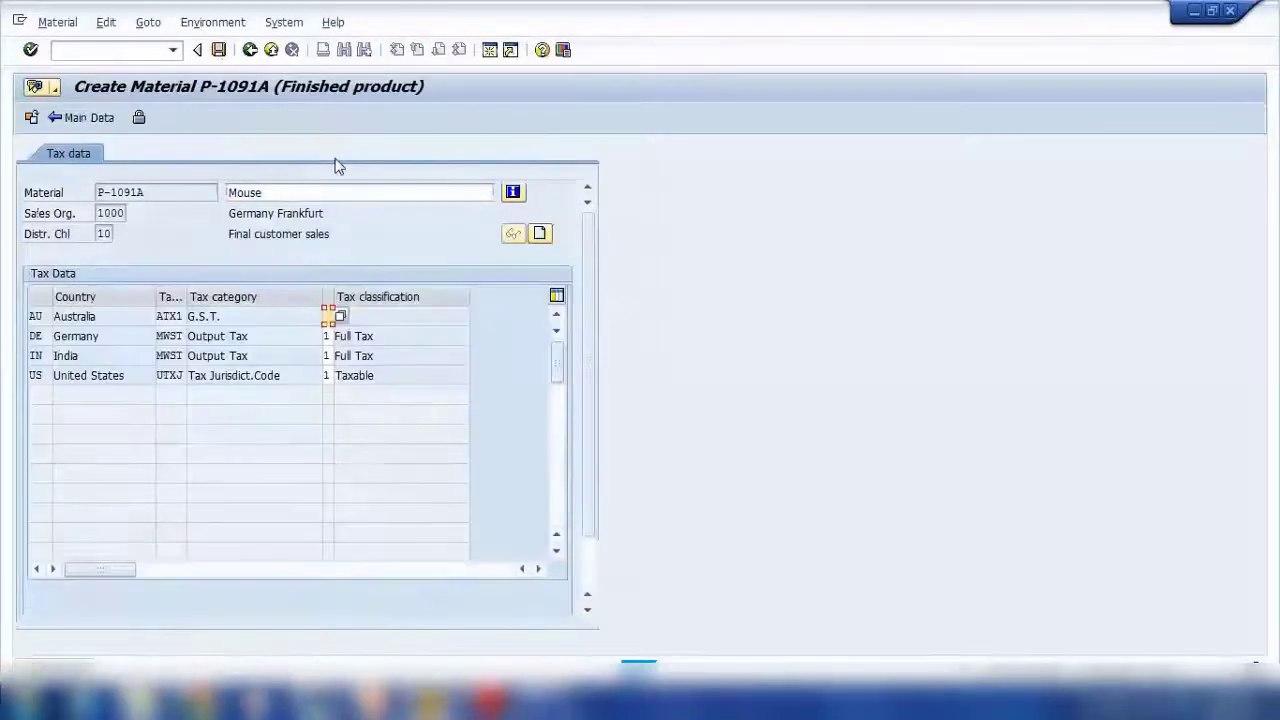
{"action": "type", "text": "1"}
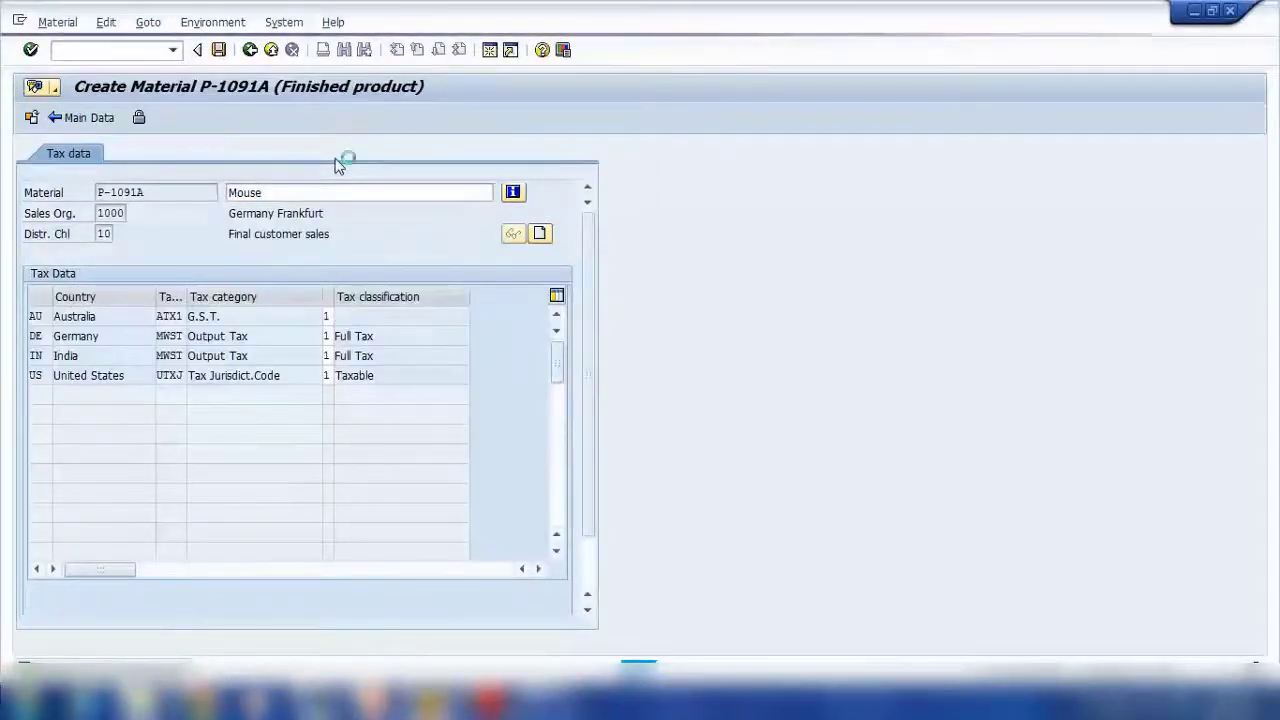
{"action": "key", "text": "Return"}
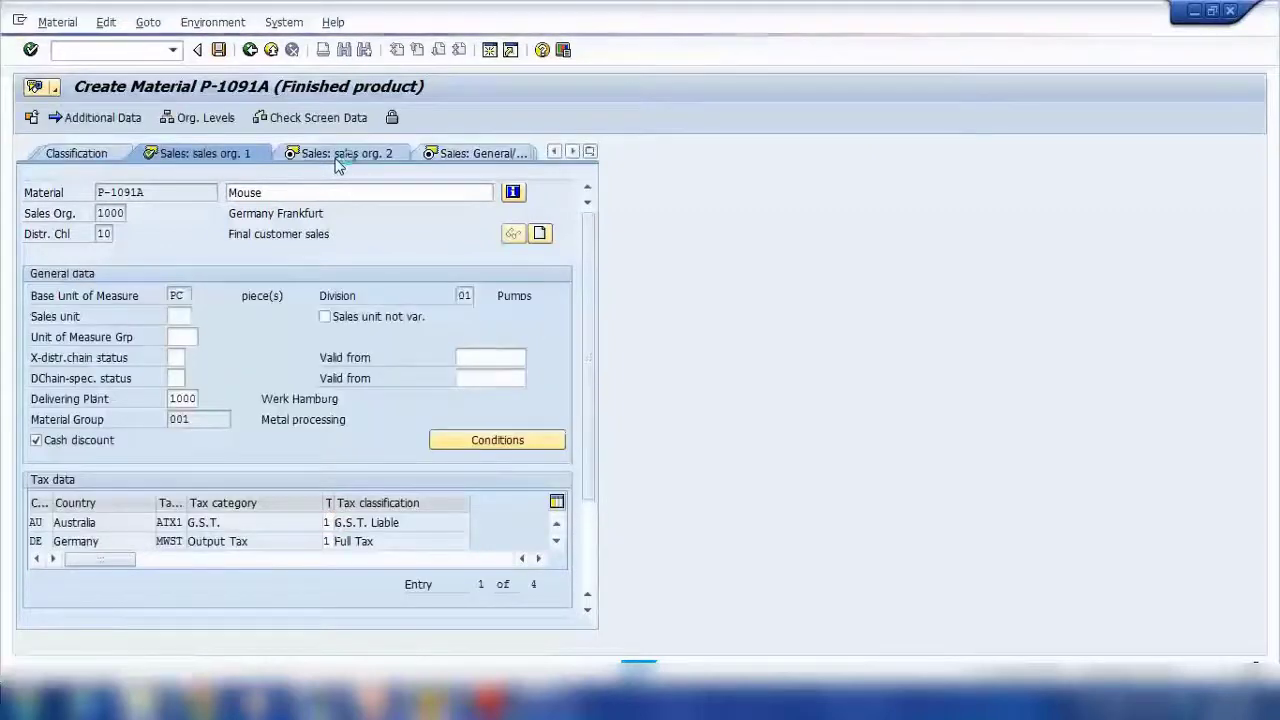
{"action": "left_click", "coordinate": [337, 162]}
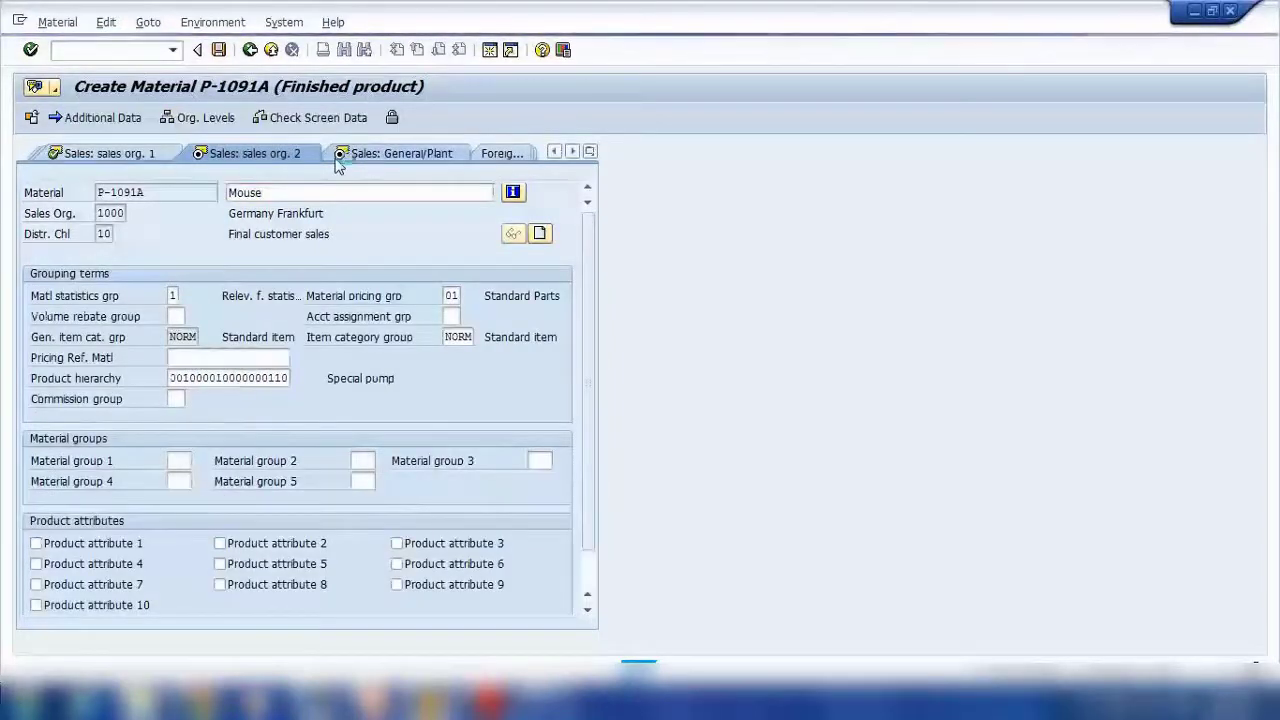
{"action": "left_click", "coordinate": [337, 165]}
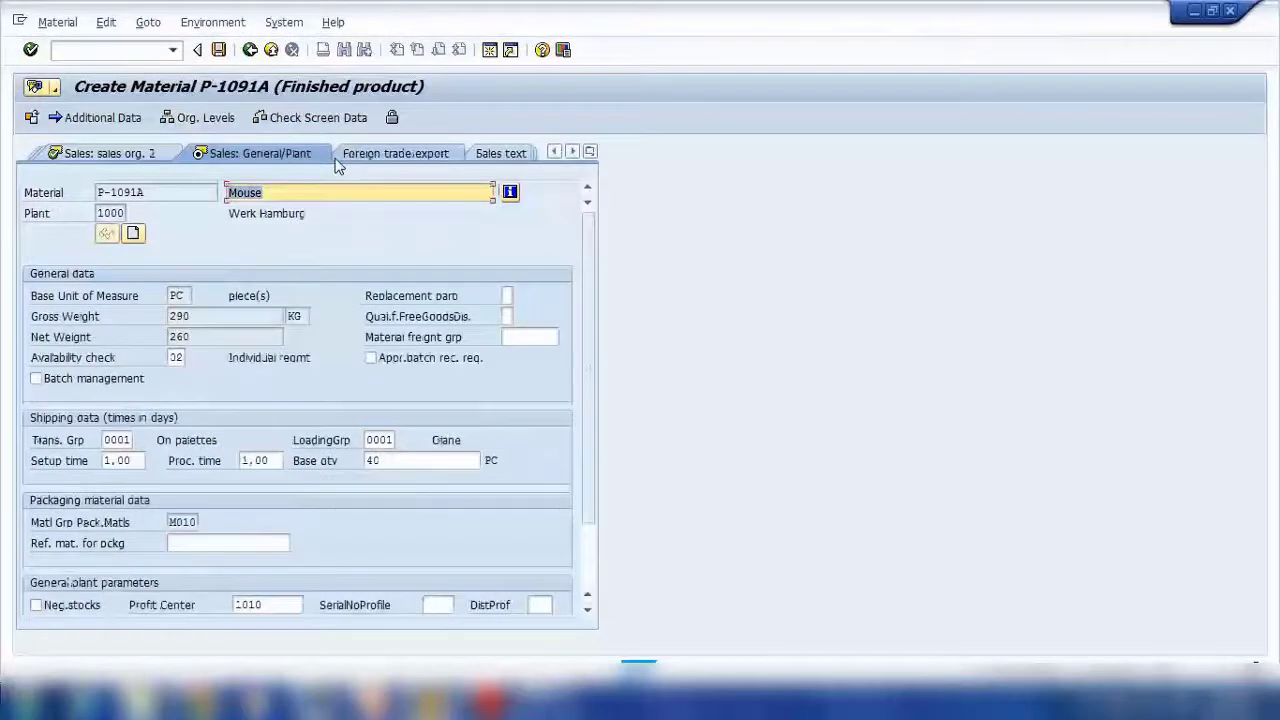
{"action": "key", "text": "Return"}
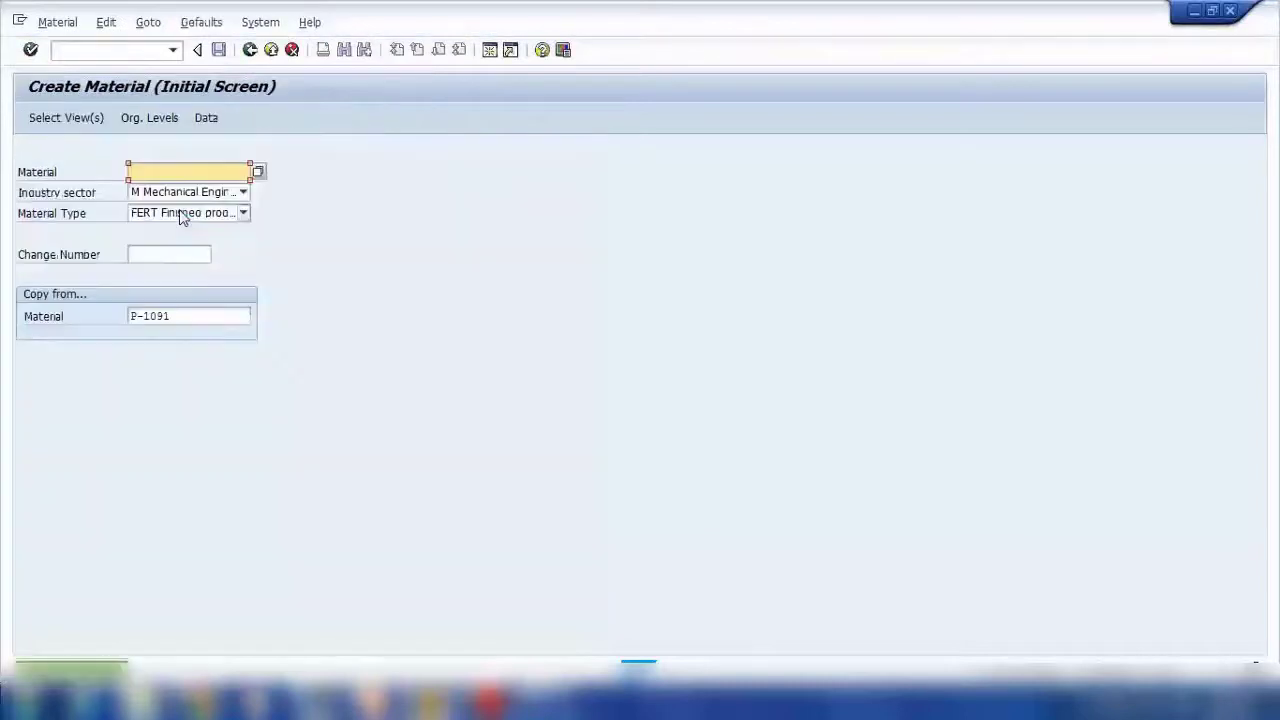
Create P-1091B (Printer) from P-1091, accepting the views, org levels and each sales screen
{"action": "left_click", "coordinate": [177, 219]}
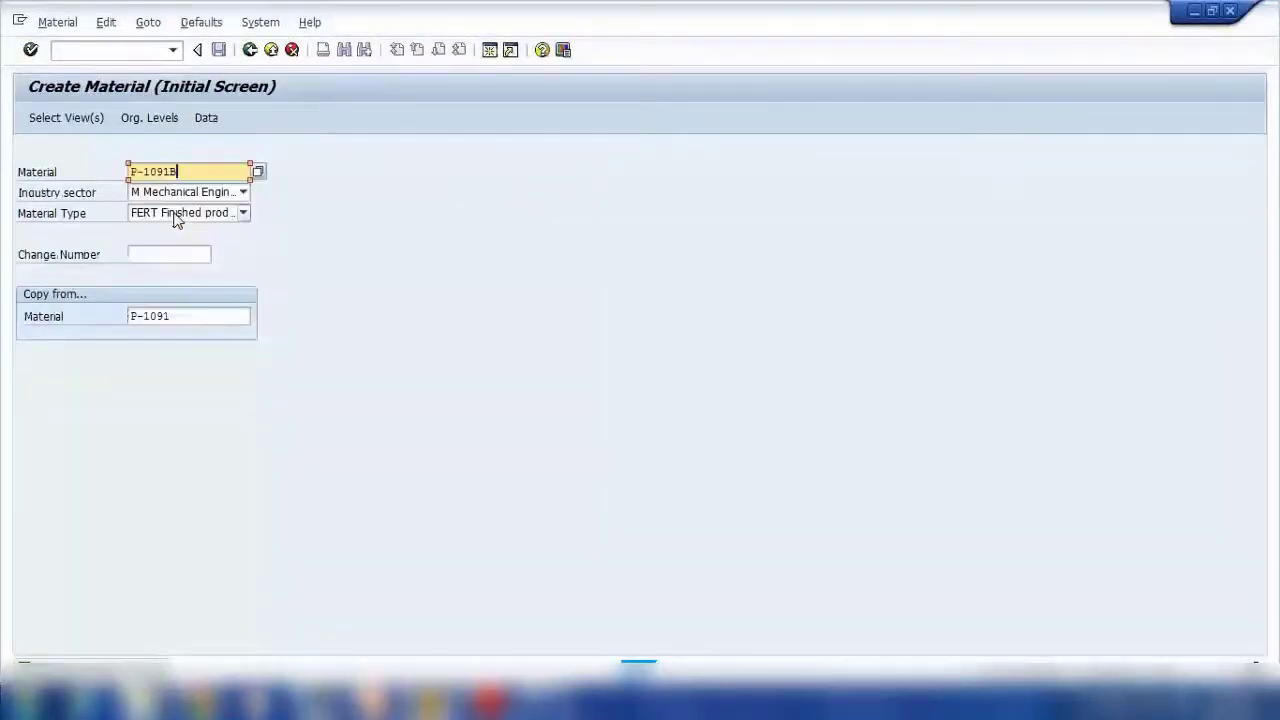
{"action": "key", "text": "Return"}
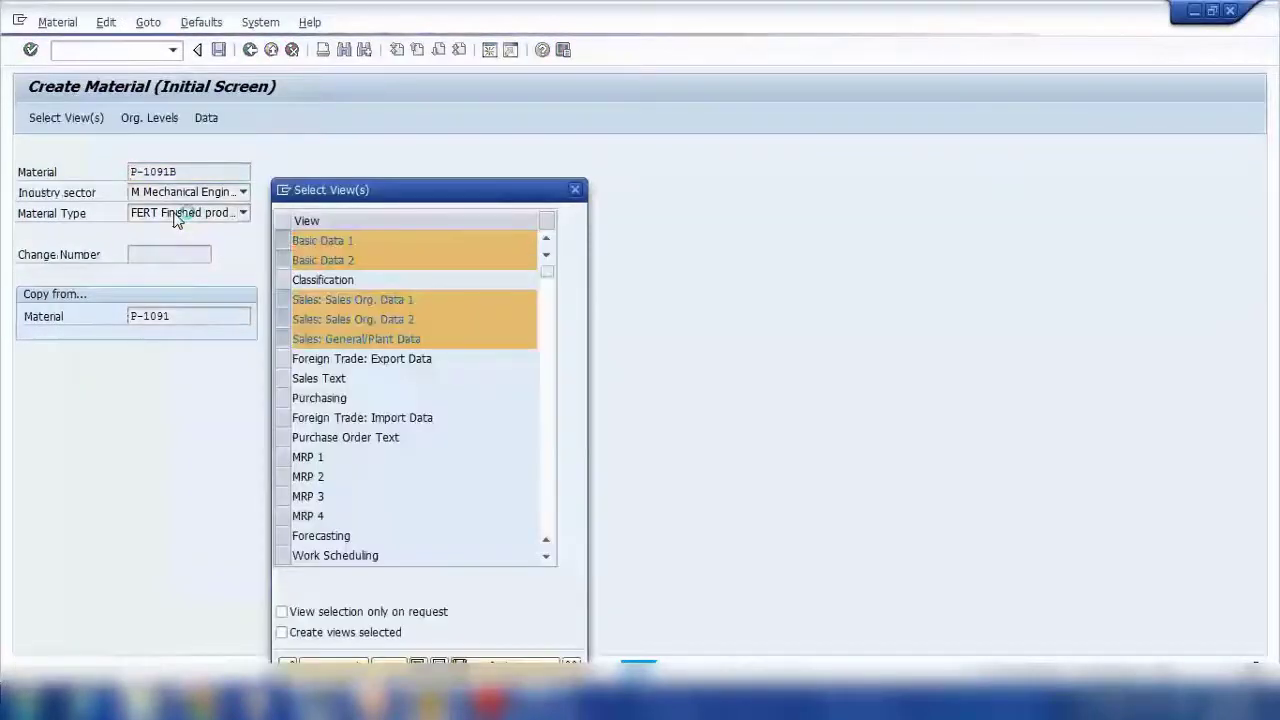
{"action": "key", "text": "Return"}
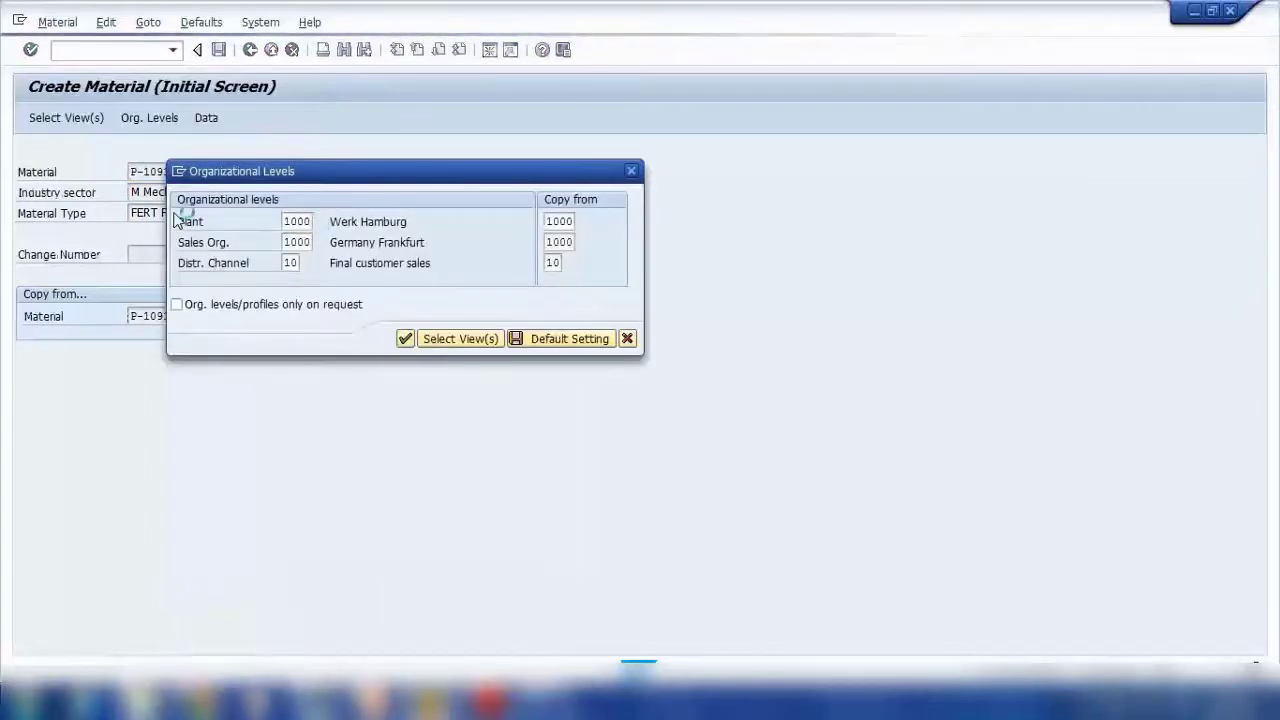
{"action": "key", "text": "Return"}
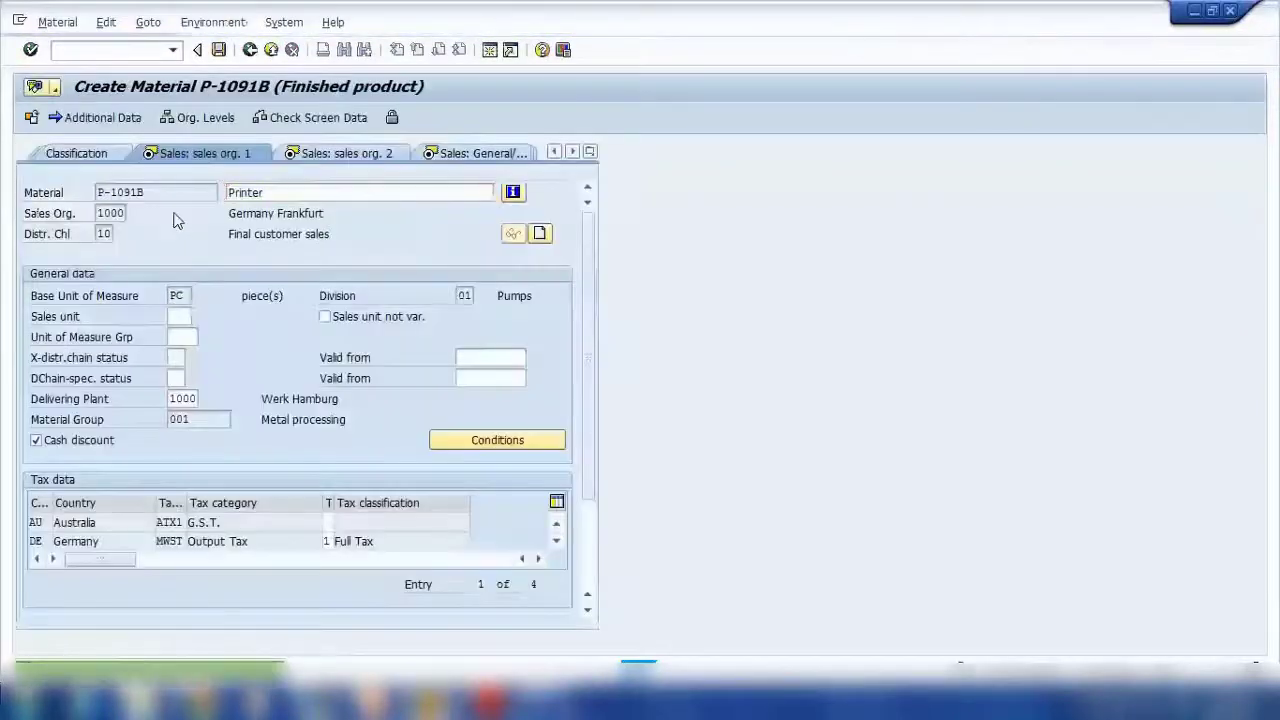
{"action": "key", "text": "Return"}
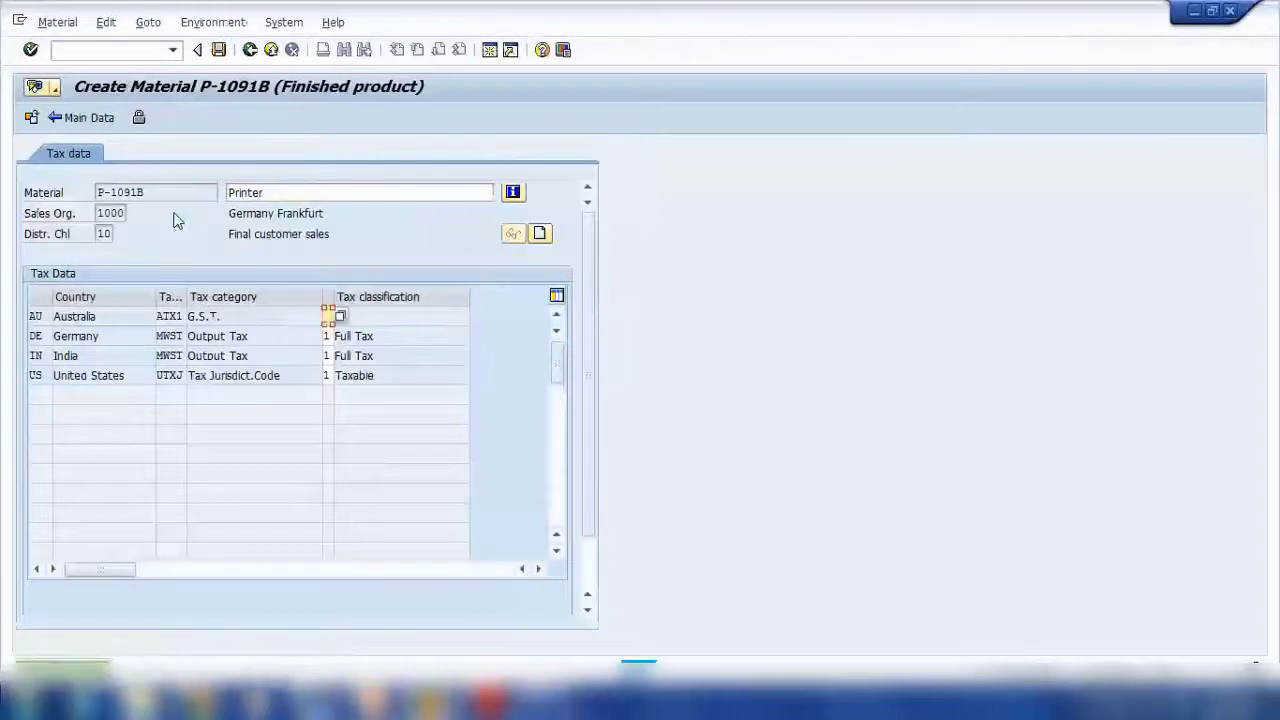
{"action": "key", "text": "Return"}
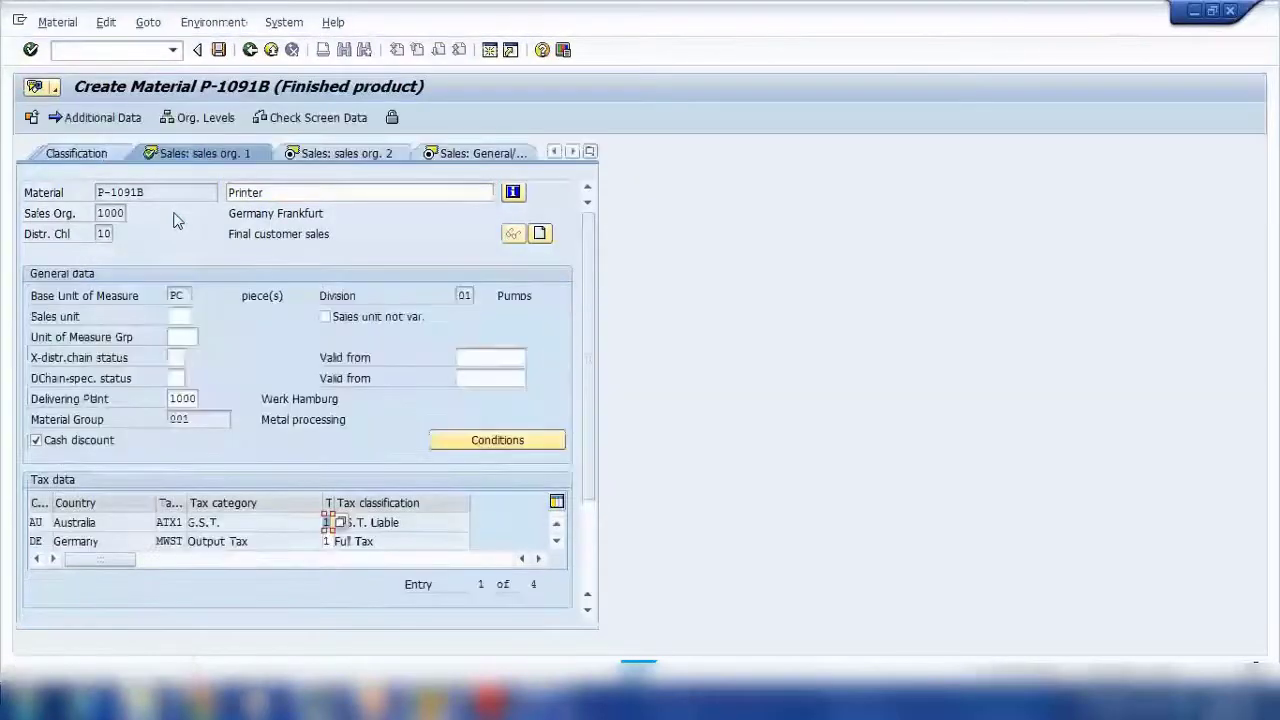
{"action": "key", "text": "Return"}
{"action": "key", "text": "Return"}
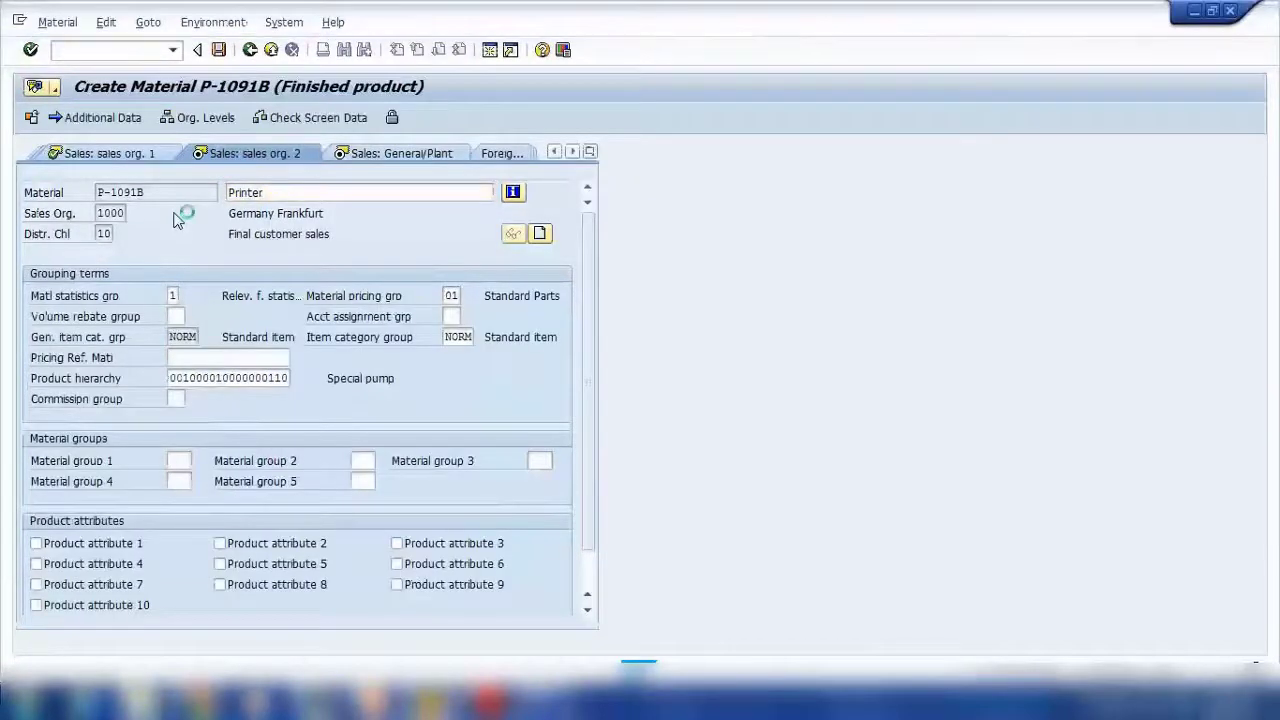
{"action": "key", "text": "Return"}
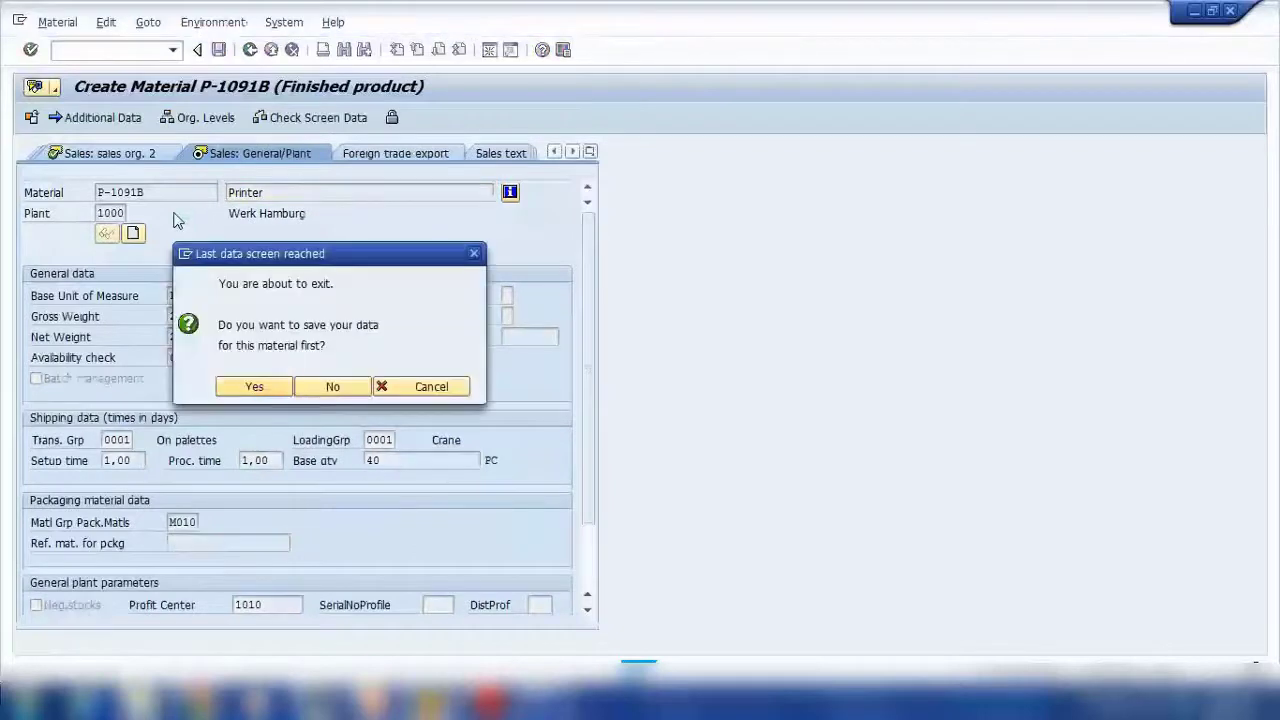
{"action": "key", "text": "Return"}
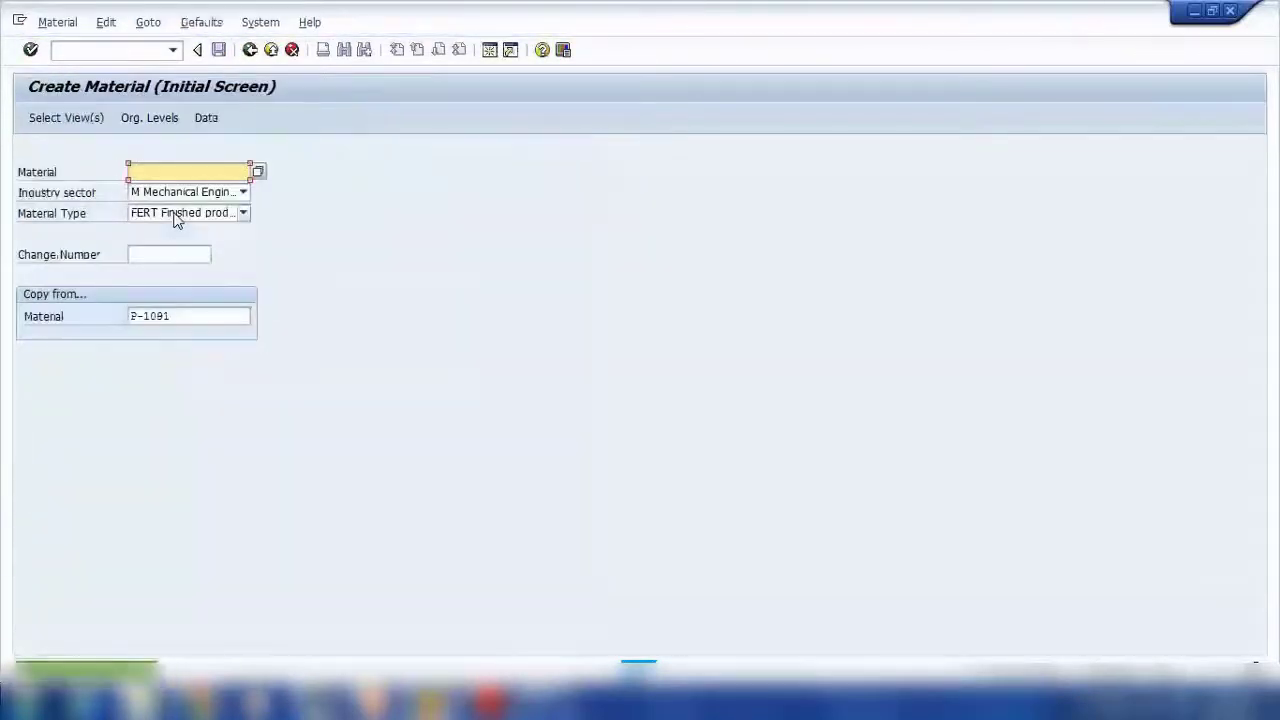
Create P-1091C (Keyboard) from P-1091 with Australia tax classification 1, stepping to the last screen
{"action": "left_click", "coordinate": [180, 219]}
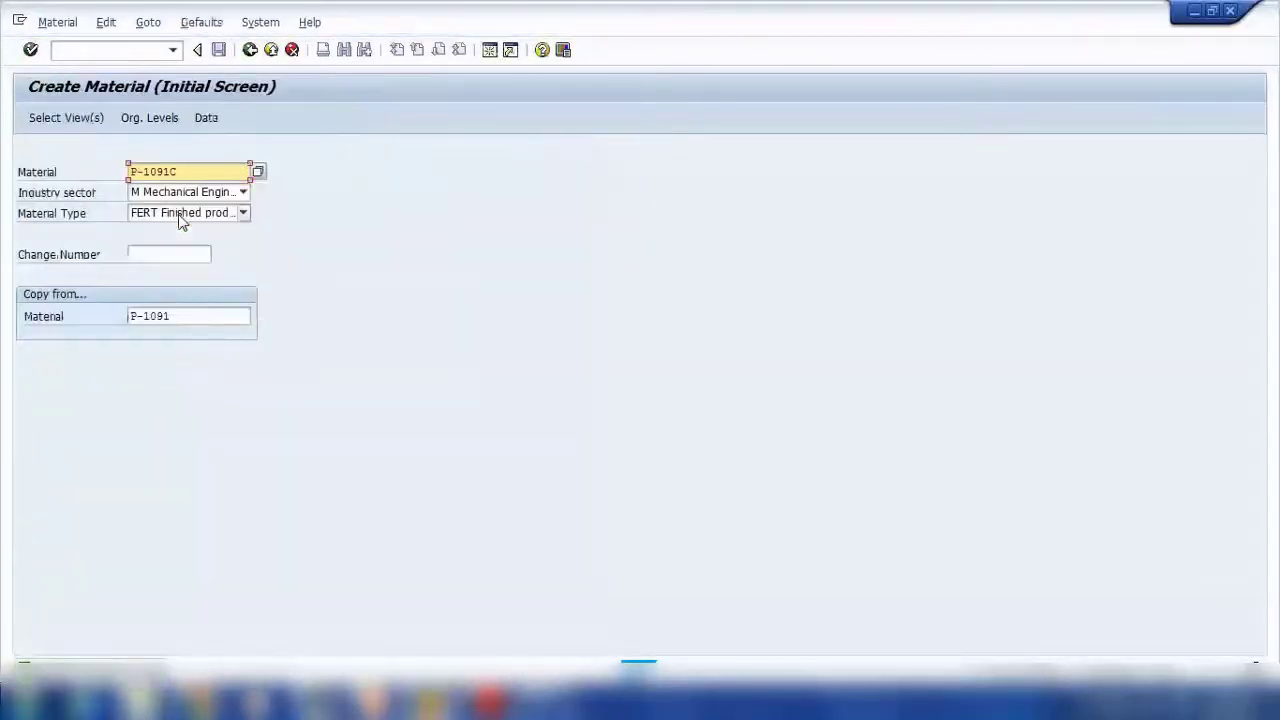
{"action": "key", "text": "Return"}
{"action": "key", "text": "Return"}
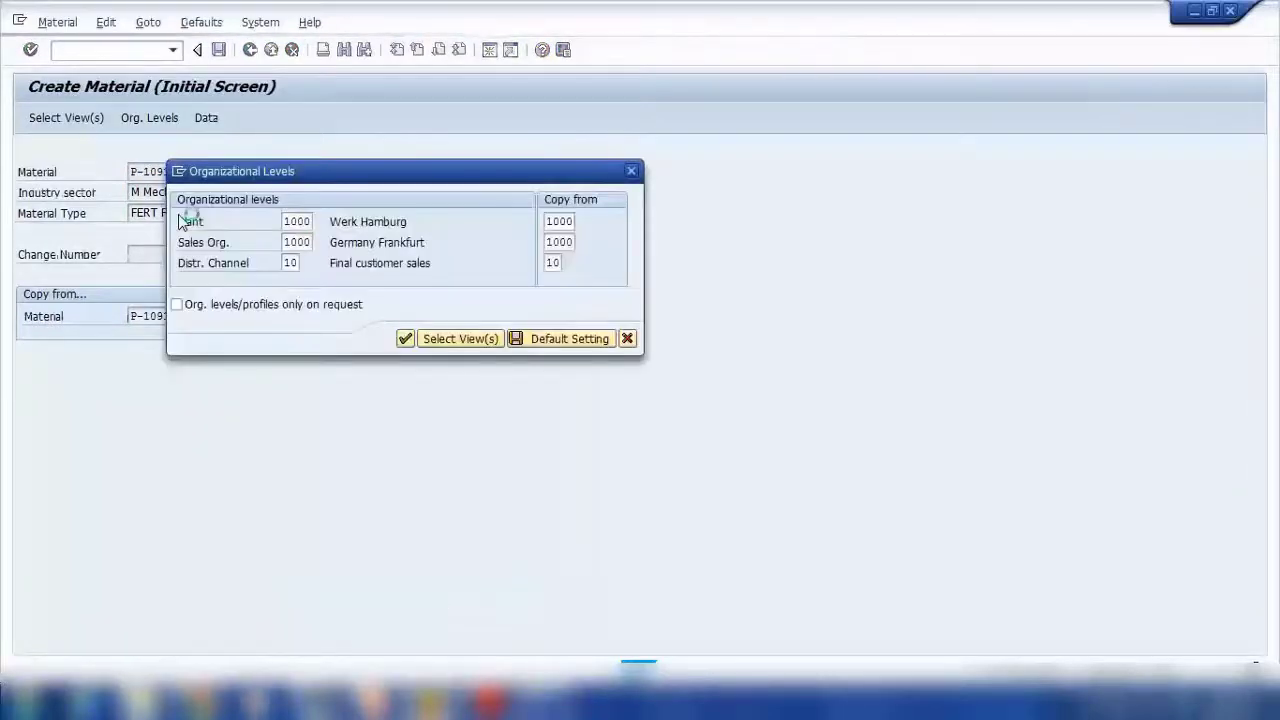
{"action": "key", "text": "Return"}
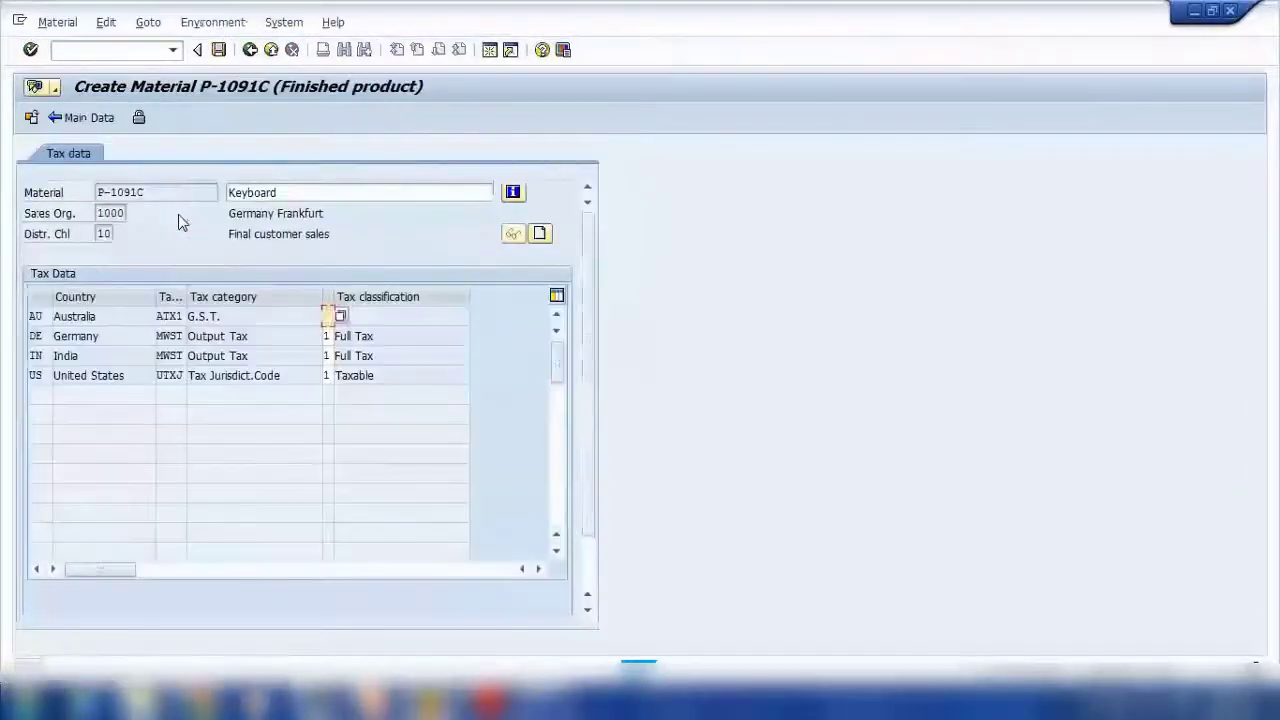
{"action": "type", "text": "1"}
{"action": "key", "text": "Return"}
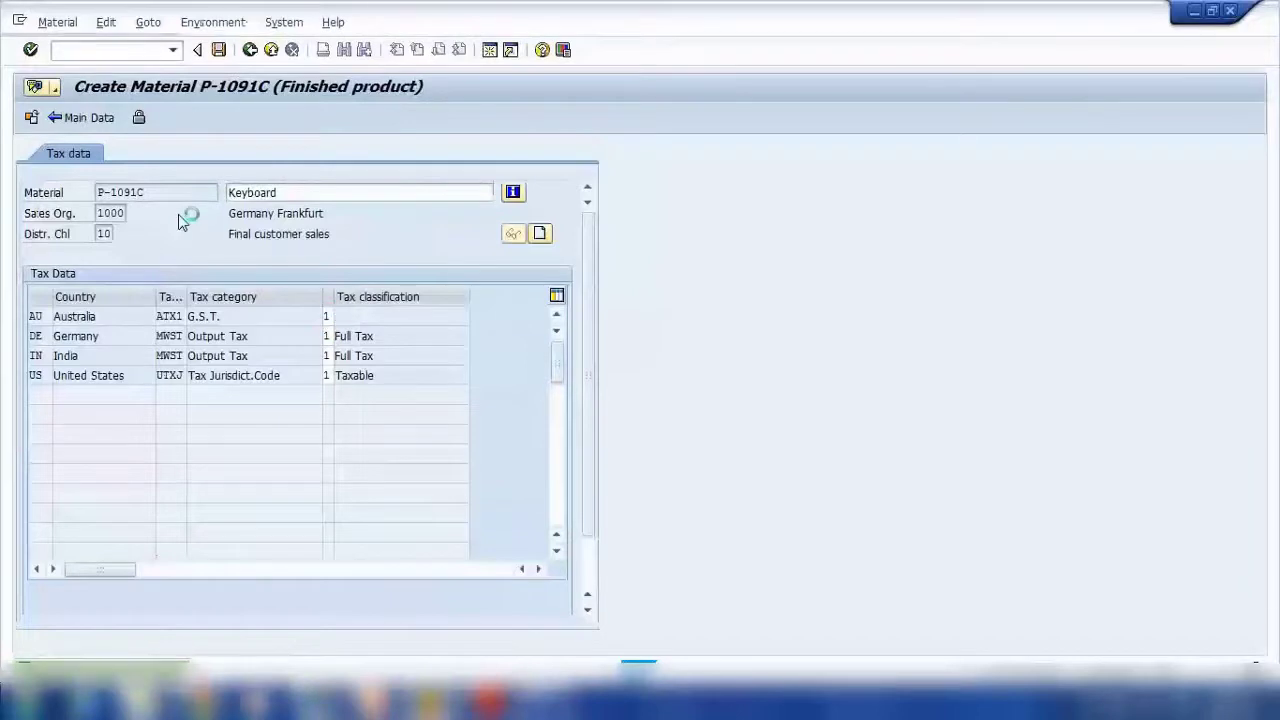
{"action": "key", "text": "Return"}
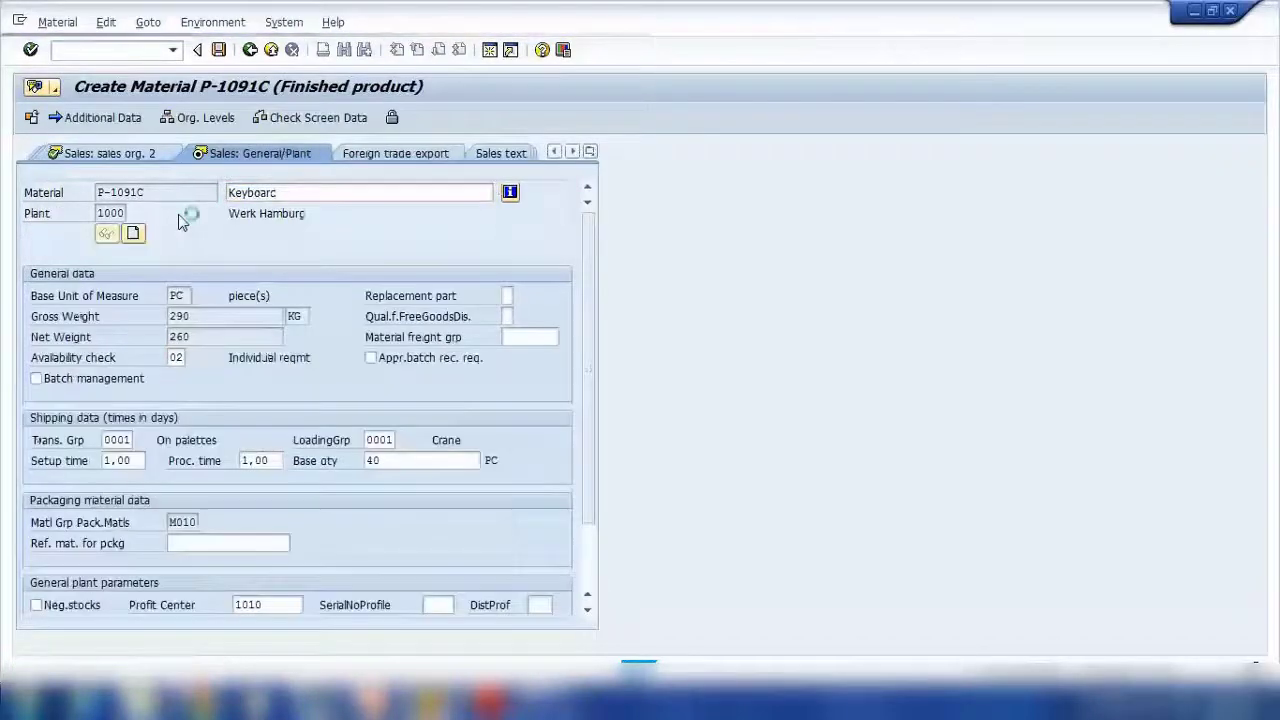
{"action": "key", "text": "Return"}
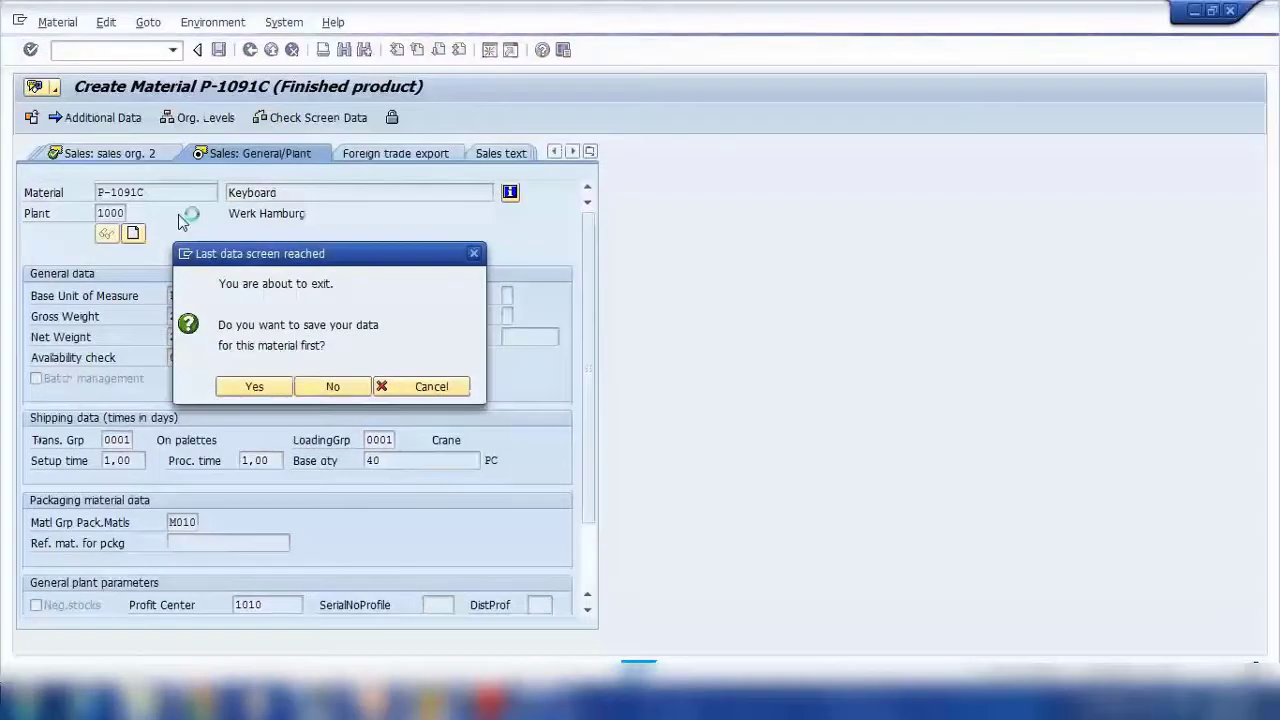
Save material P-1091C and switch to the bill of material window
{"action": "key", "text": "Return"}
{"action": "mouse_move", "coordinate": [460, 703]}
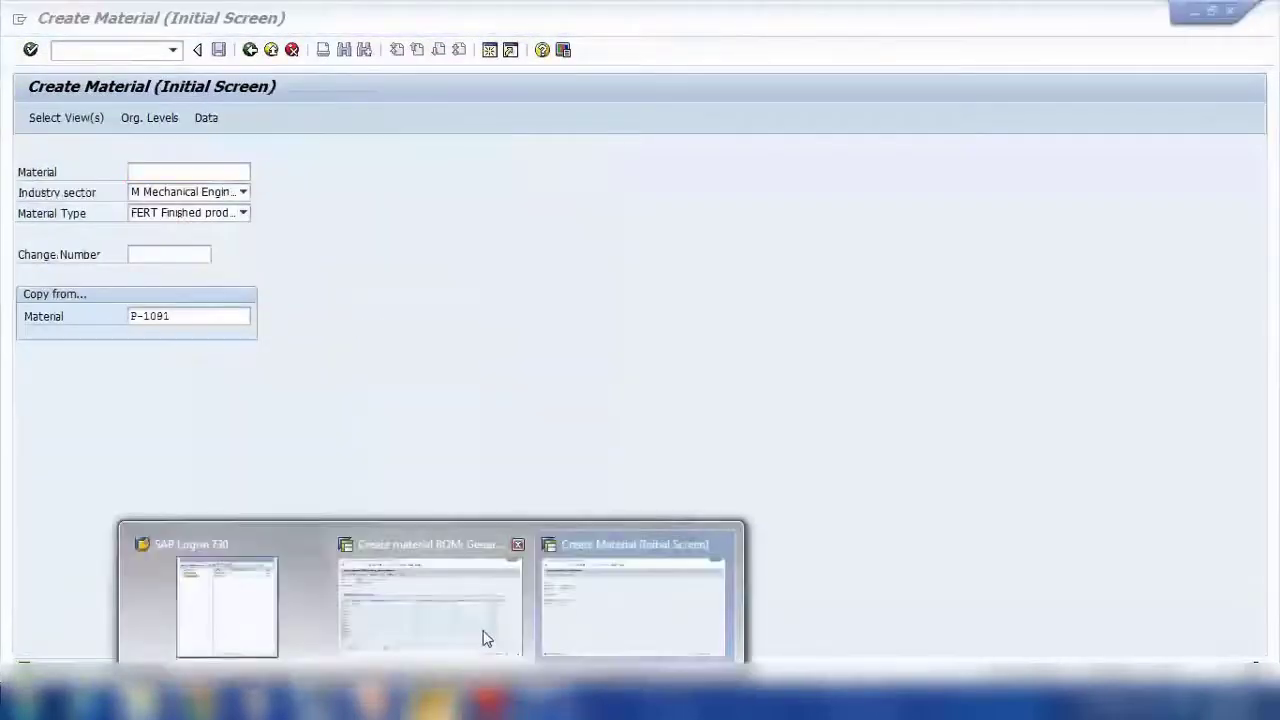
{"action": "left_click", "coordinate": [481, 630]}
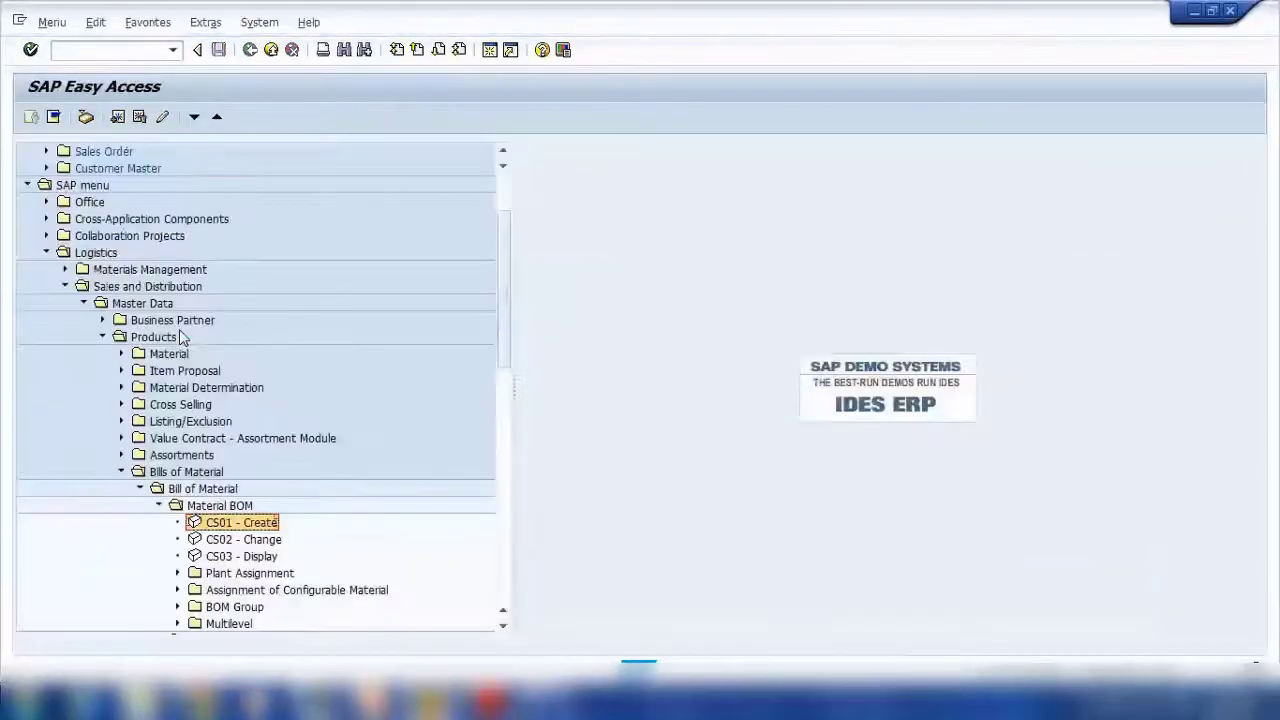
Leave the unwanted P-1091C BOM unsaved and open the CS01 item overview for P-1091
{"action": "double_click", "coordinate": [236, 524]}
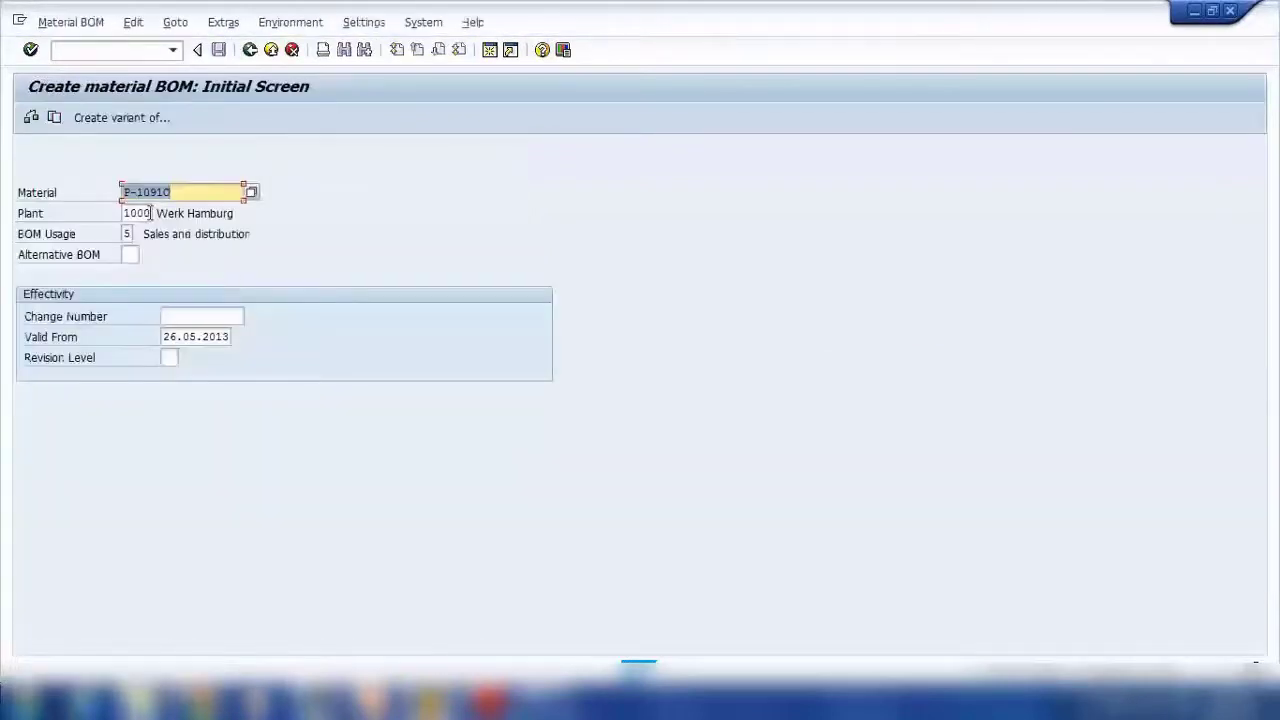
{"action": "key", "text": "Return"}
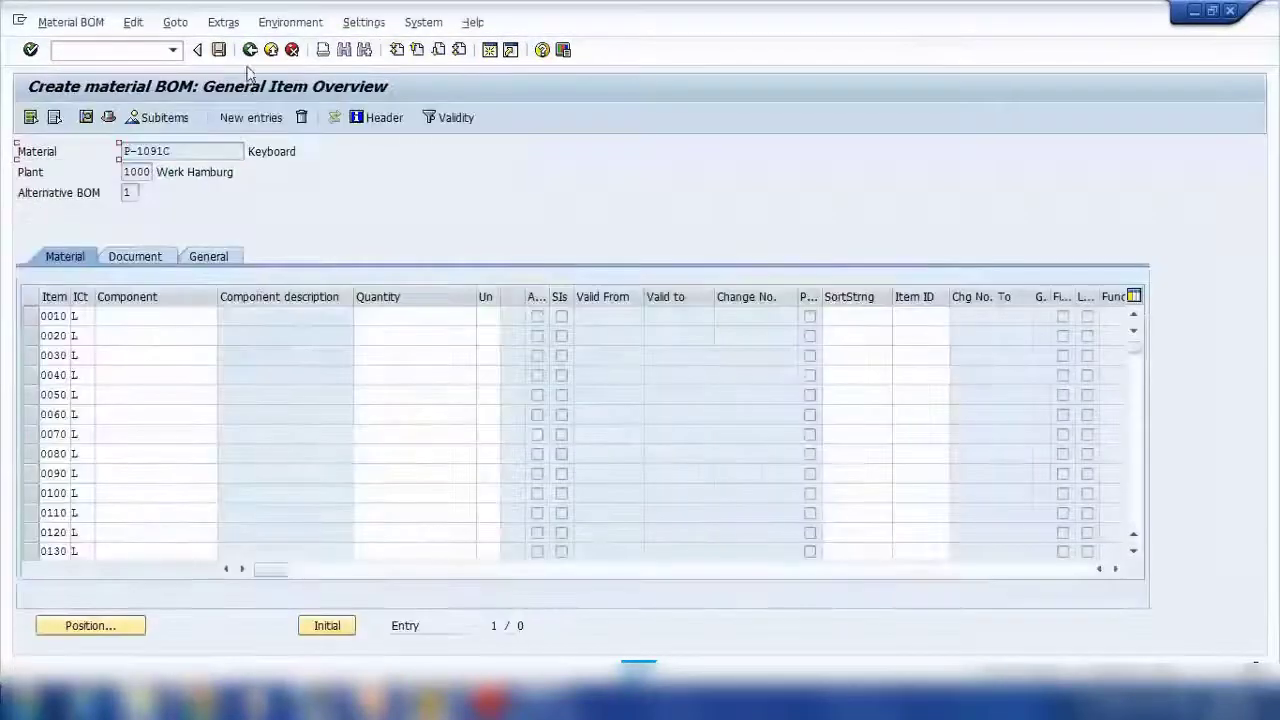
{"action": "key", "text": "F3"}
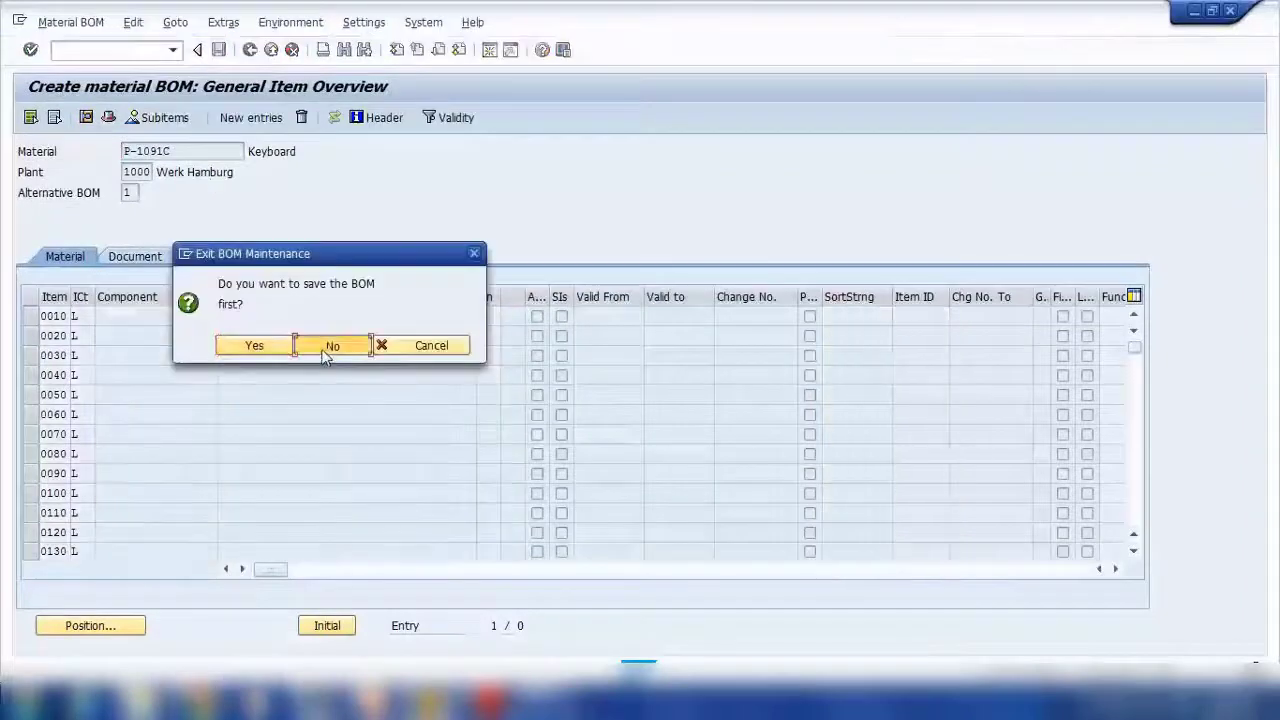
{"action": "key", "text": "Return"}
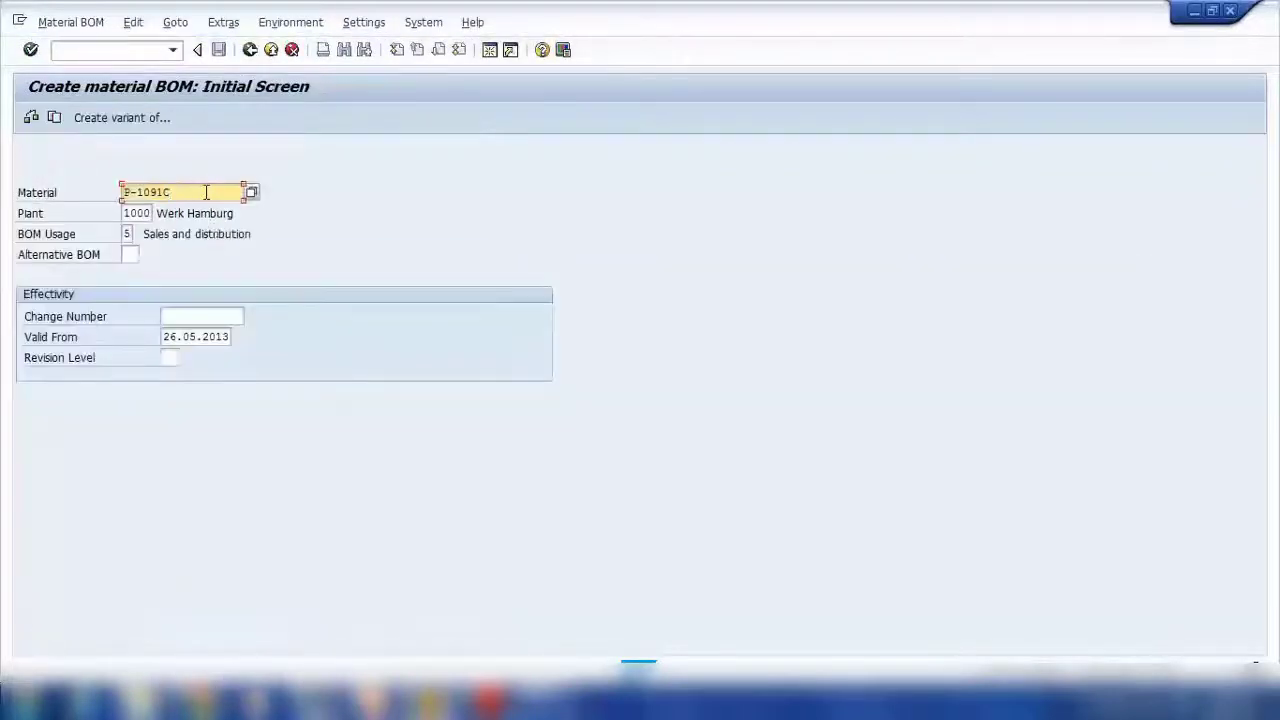
{"action": "key", "text": "BackSpace"}
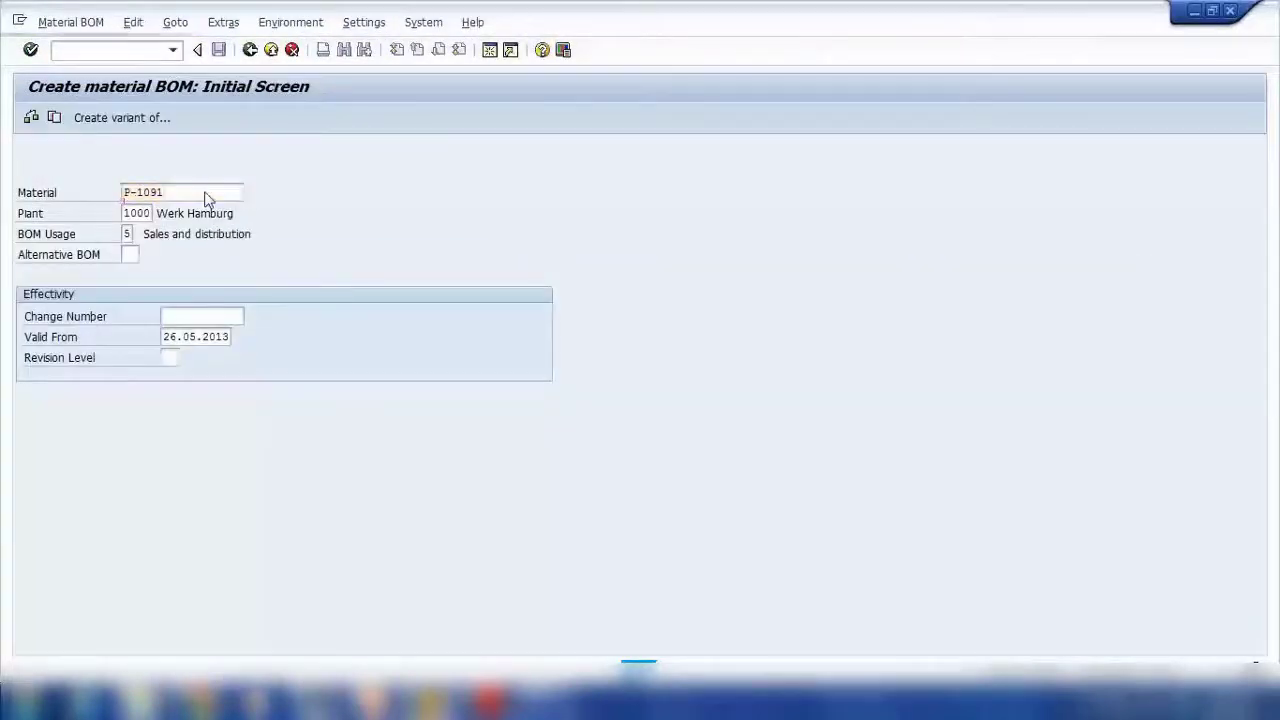
{"action": "key", "text": "Return"}
Enter components P-1091A, P-1091B and P-1091C in rows 0010–0030, each with quantity 1
{"action": "left_click", "coordinate": [160, 316]}
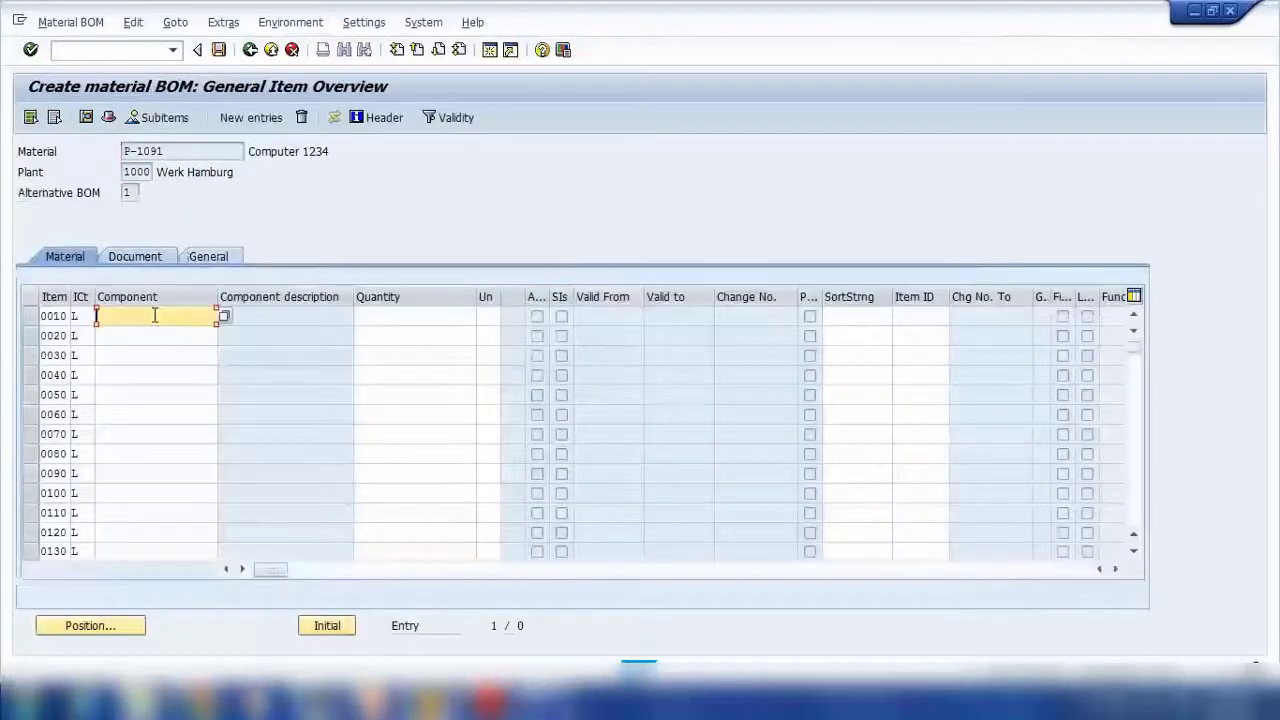
{"action": "type", "text": "P"}
{"action": "left_click", "coordinate": [154, 338]}
{"action": "left_click", "coordinate": [392, 318]}
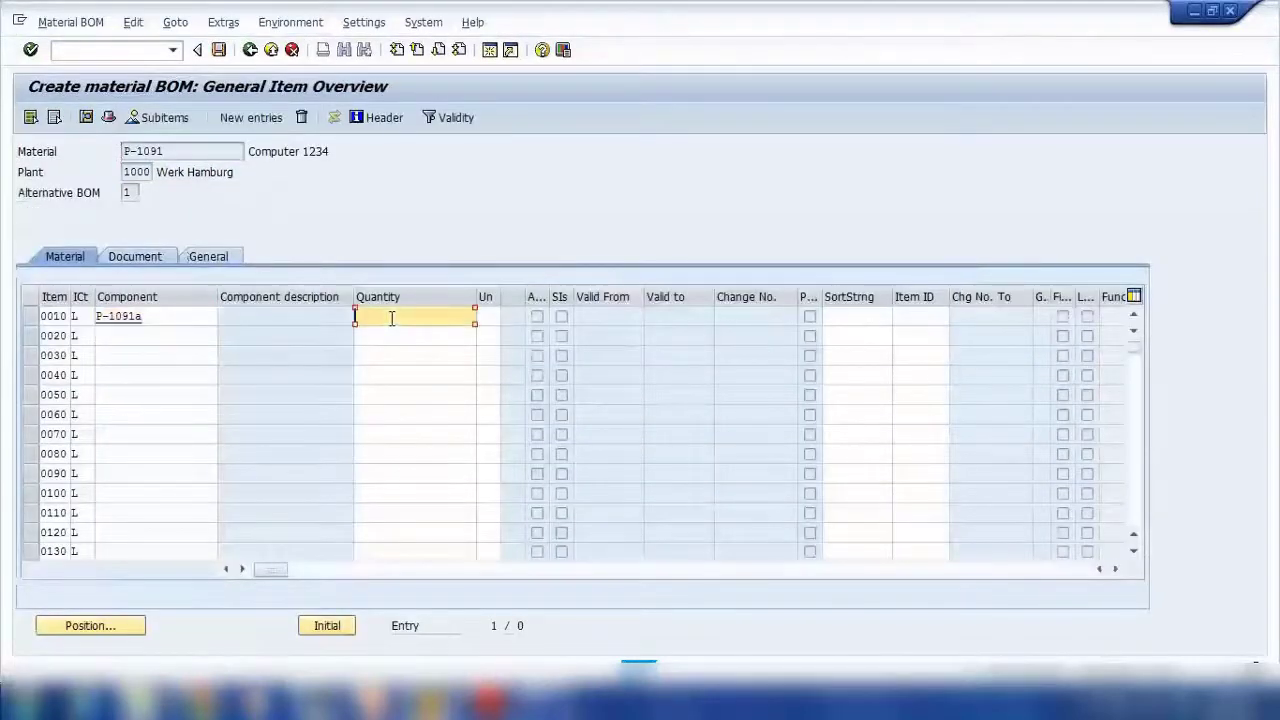
{"action": "type", "text": "1"}
{"action": "key", "text": "Return"}
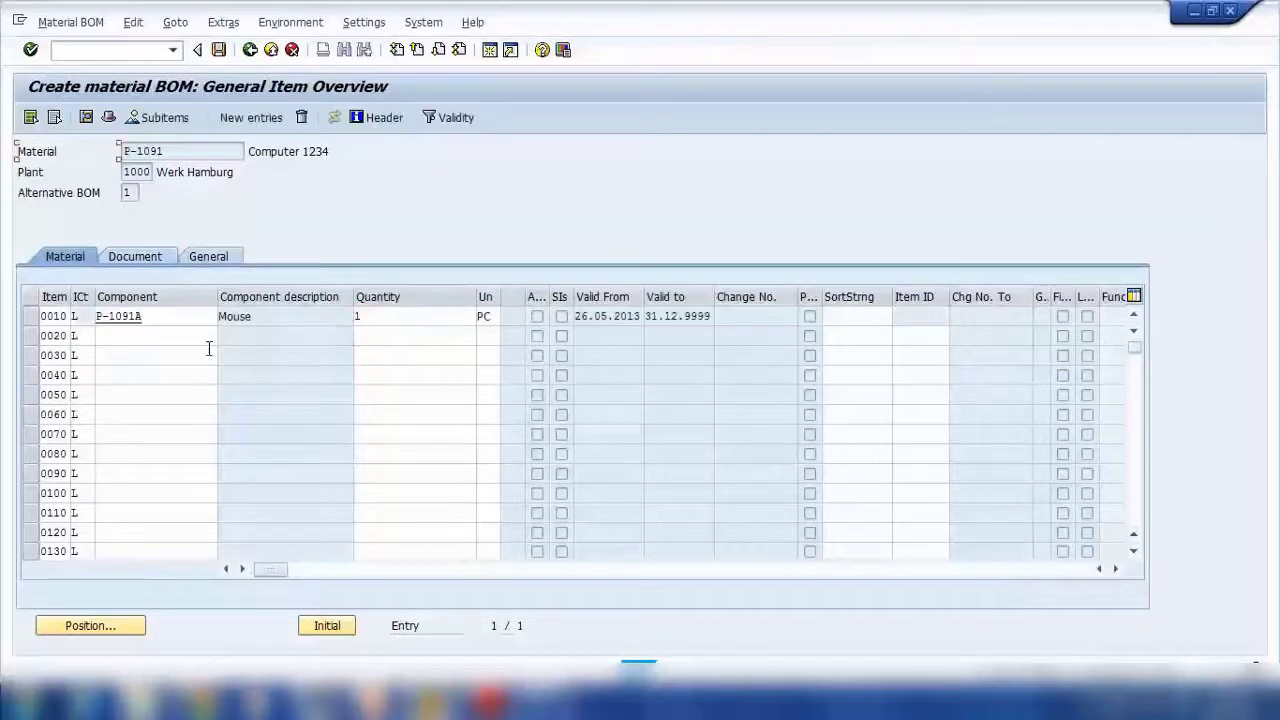
{"action": "left_click", "coordinate": [160, 343]}
{"action": "type", "text": "P"}
{"action": "left_click", "coordinate": [164, 357]}
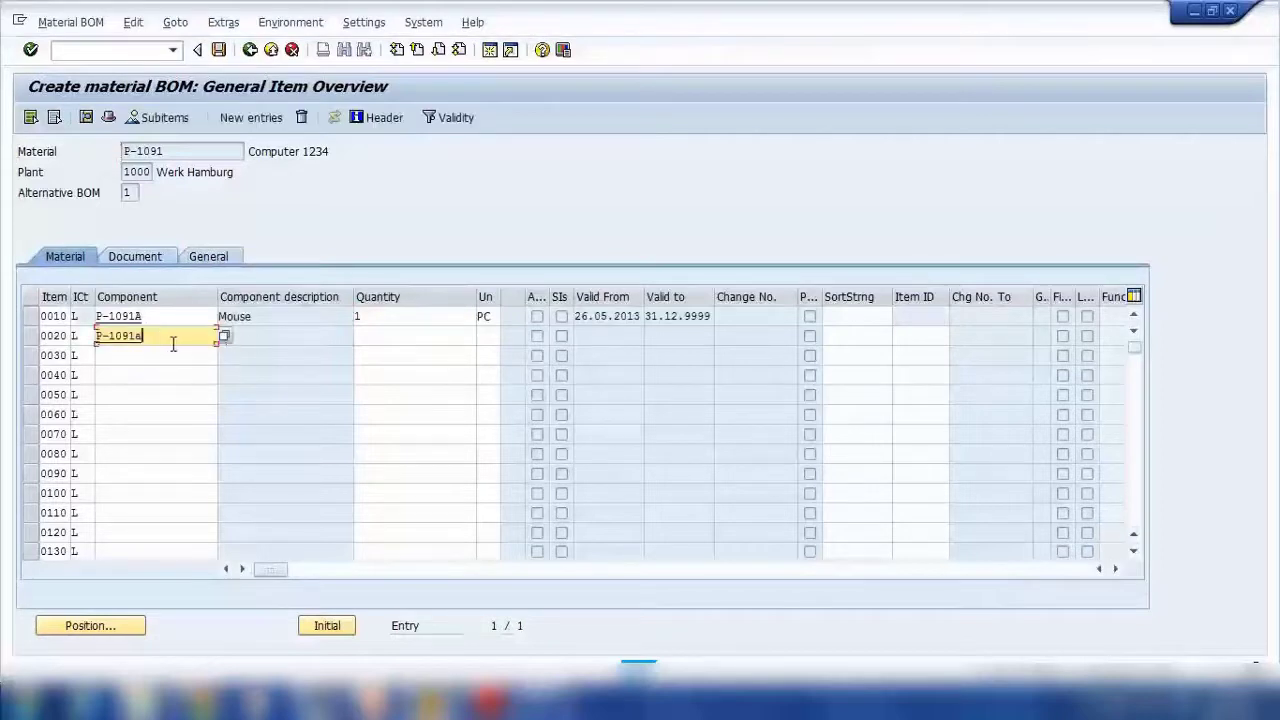
{"action": "key", "text": "BackSpace"}
{"action": "type", "text": "b"}
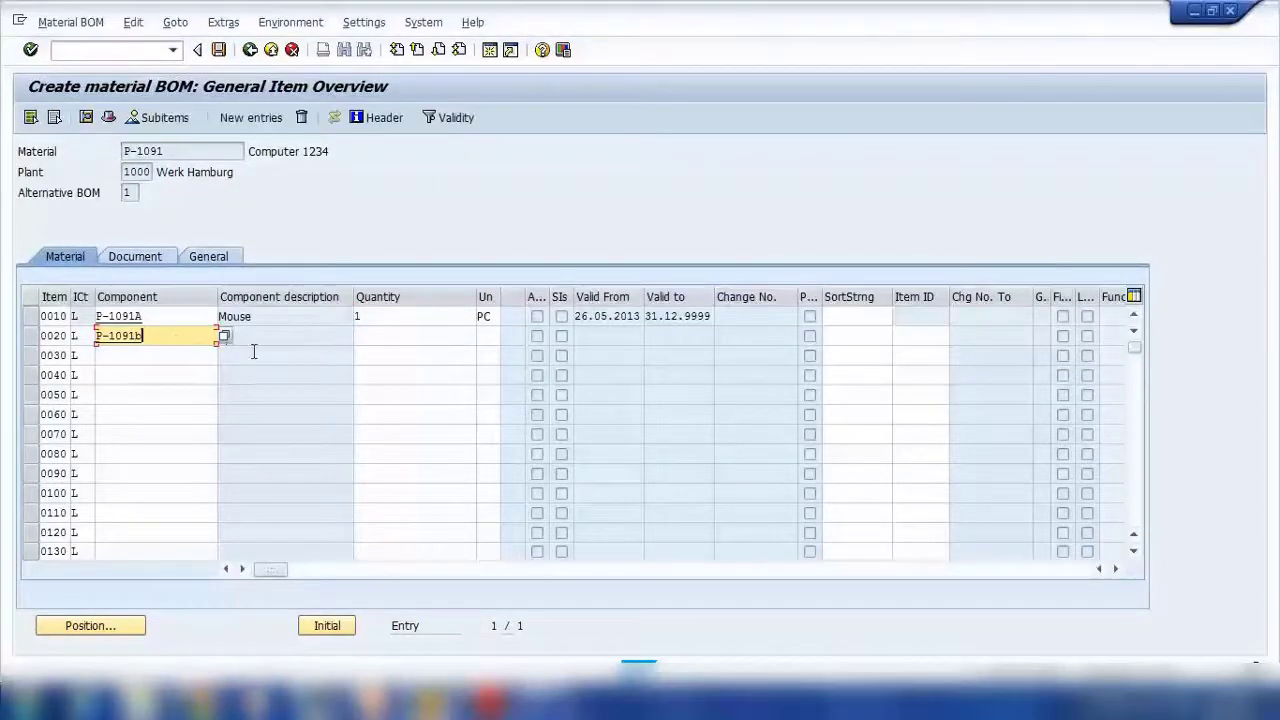
{"action": "left_click", "coordinate": [358, 340]}
{"action": "type", "text": "1"}
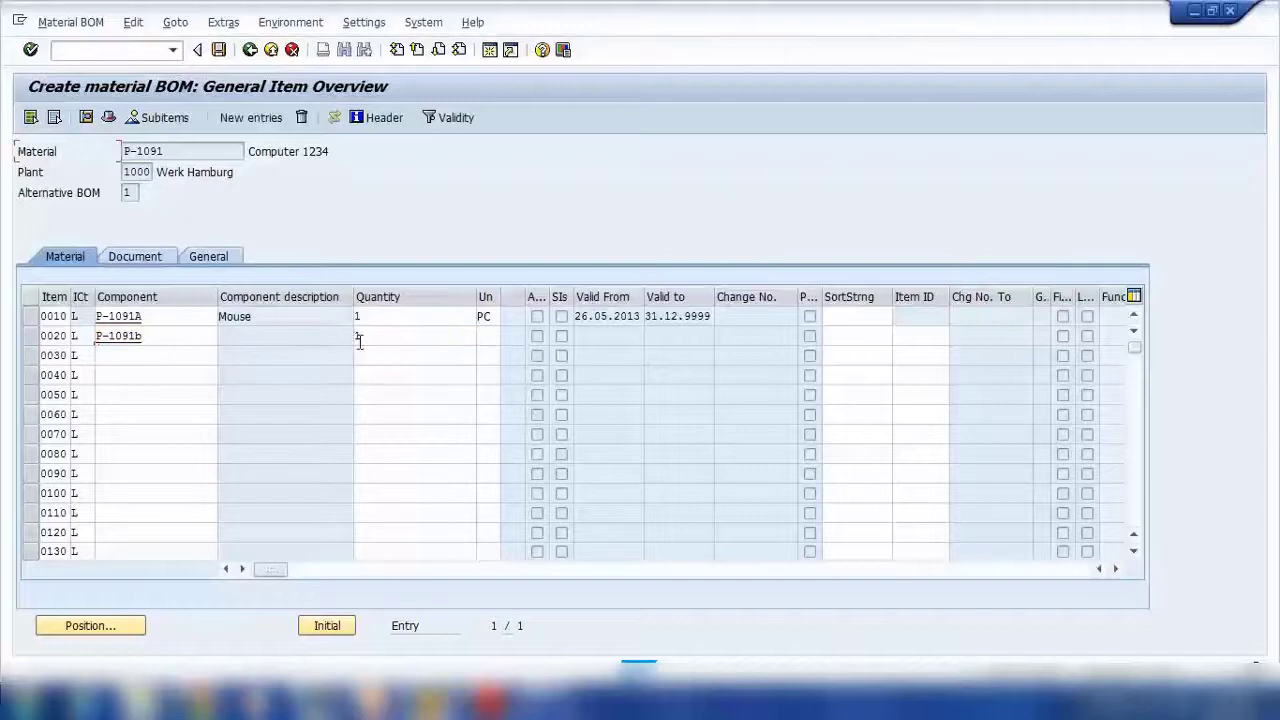
{"action": "key", "text": "Return"}
{"action": "left_click", "coordinate": [140, 360]}
{"action": "type", "text": "P"}
{"action": "left_click", "coordinate": [130, 385]}
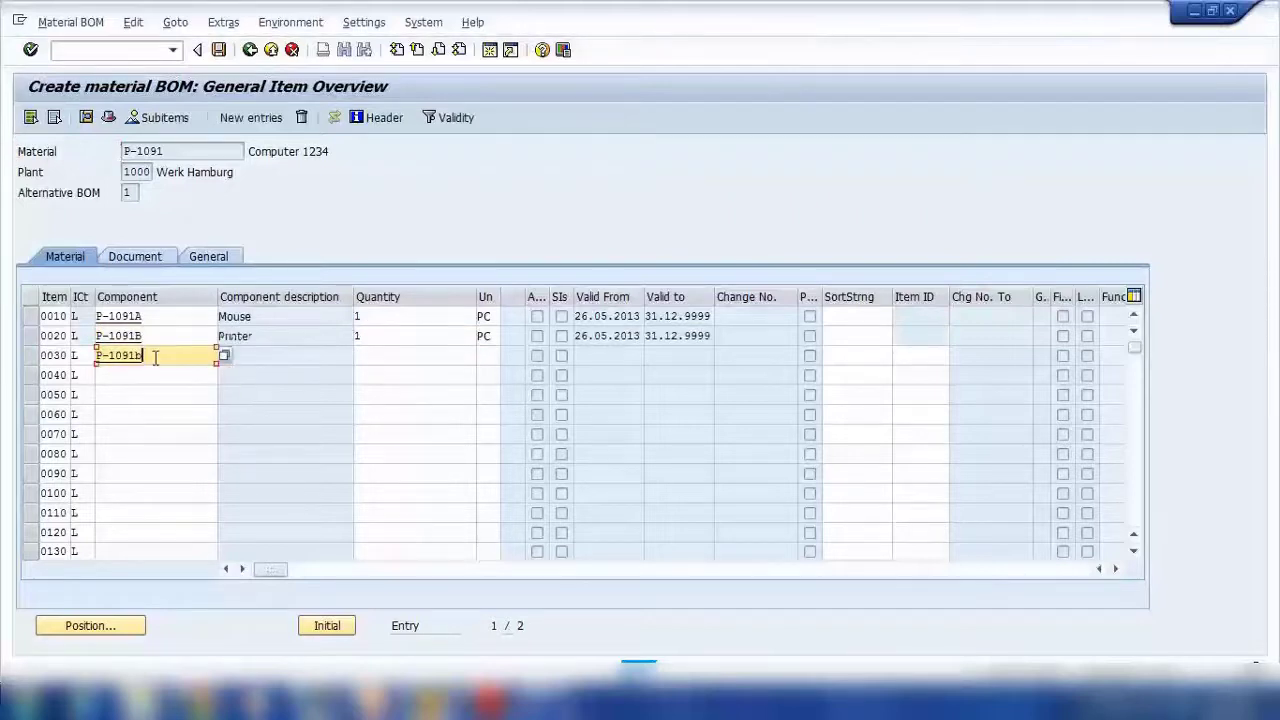
{"action": "left_click", "coordinate": [393, 352]}
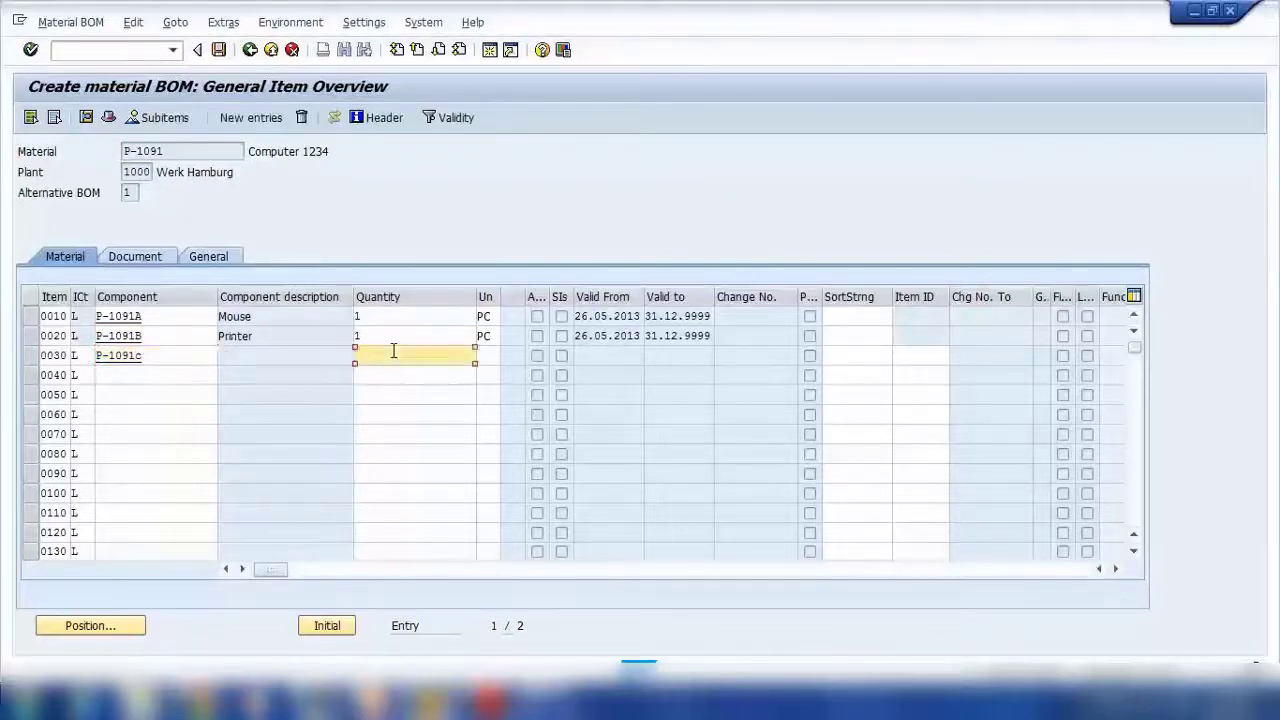
{"action": "type", "text": "1"}
{"action": "key", "text": "Return"}
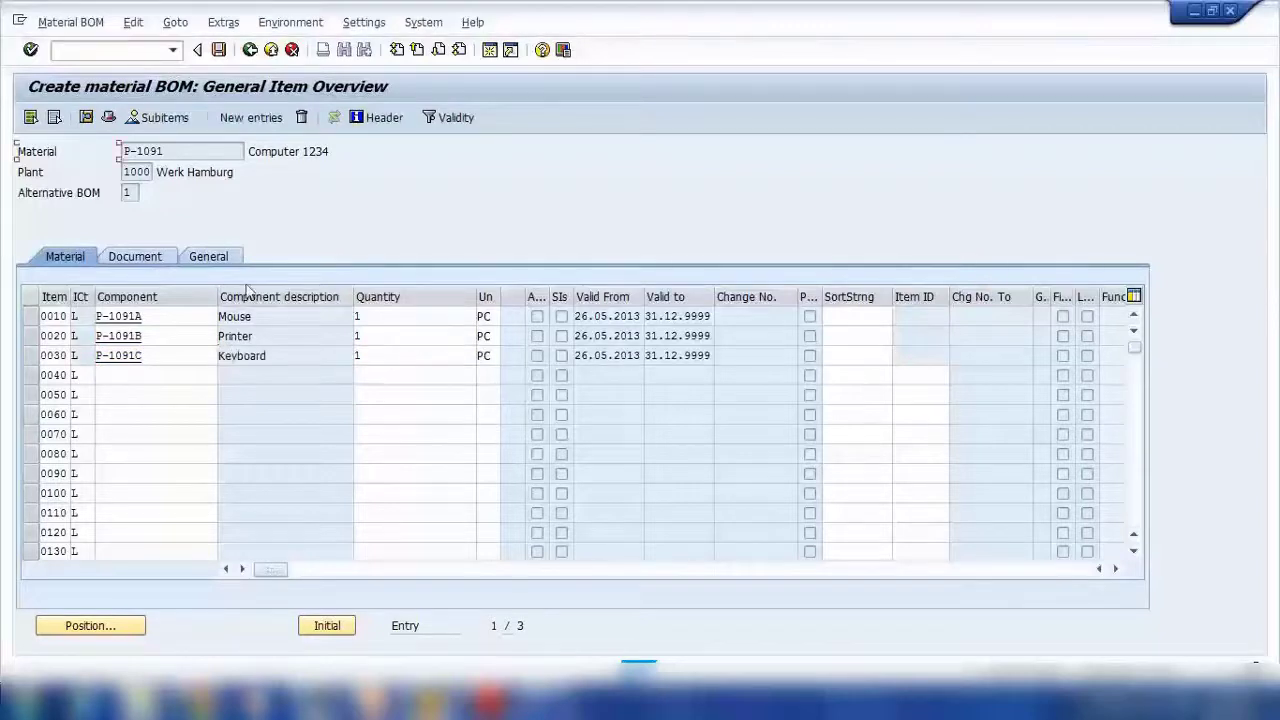
Review the descriptions and quantities of the Mouse, Printer and Keyboard items
{"action": "left_click_drag", "start_coordinate": [186, 151], "coordinate": [126, 181]}
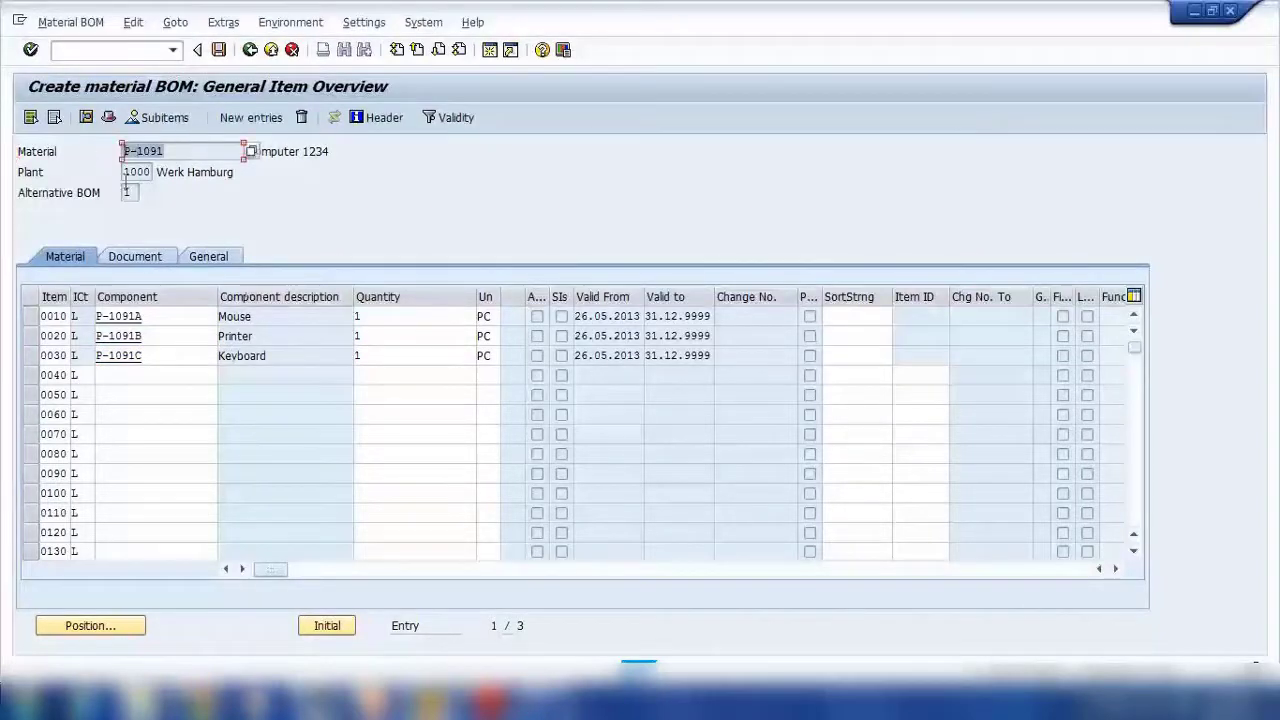
{"action": "left_click", "coordinate": [267, 320]}
{"action": "left_click", "coordinate": [275, 337]}
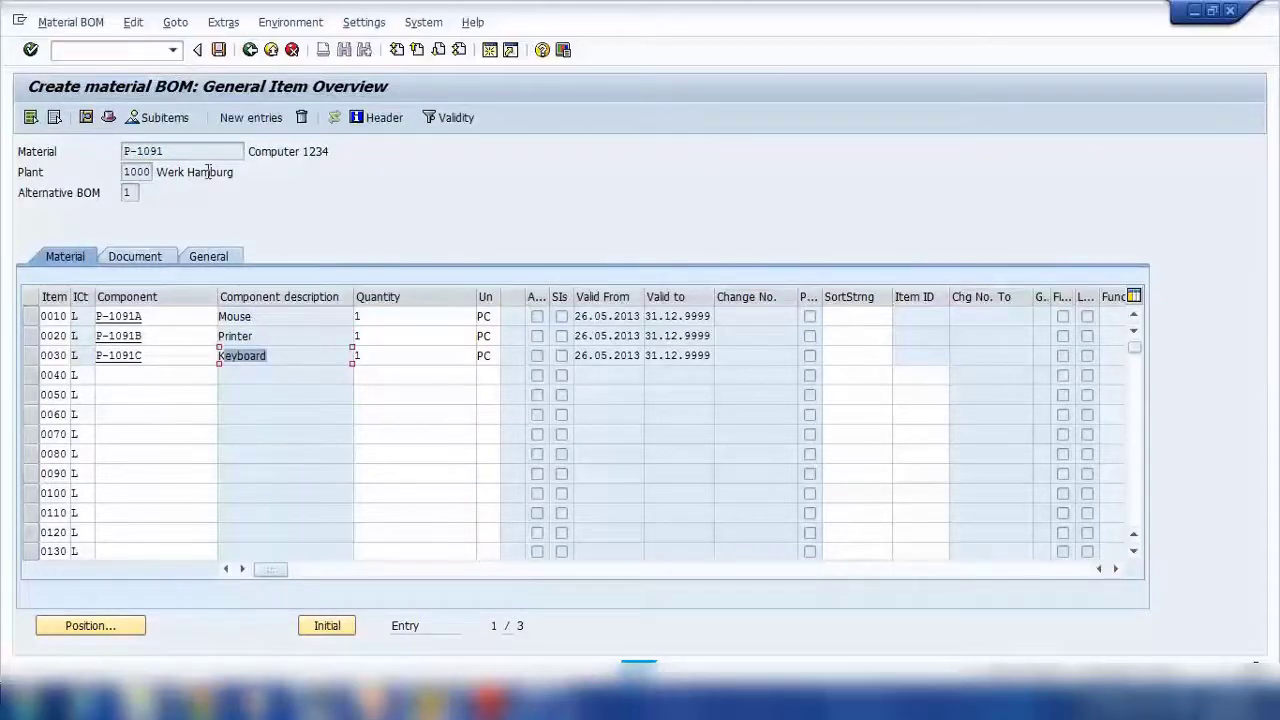
{"action": "left_click", "coordinate": [362, 315]}
{"action": "left_click", "coordinate": [378, 338]}
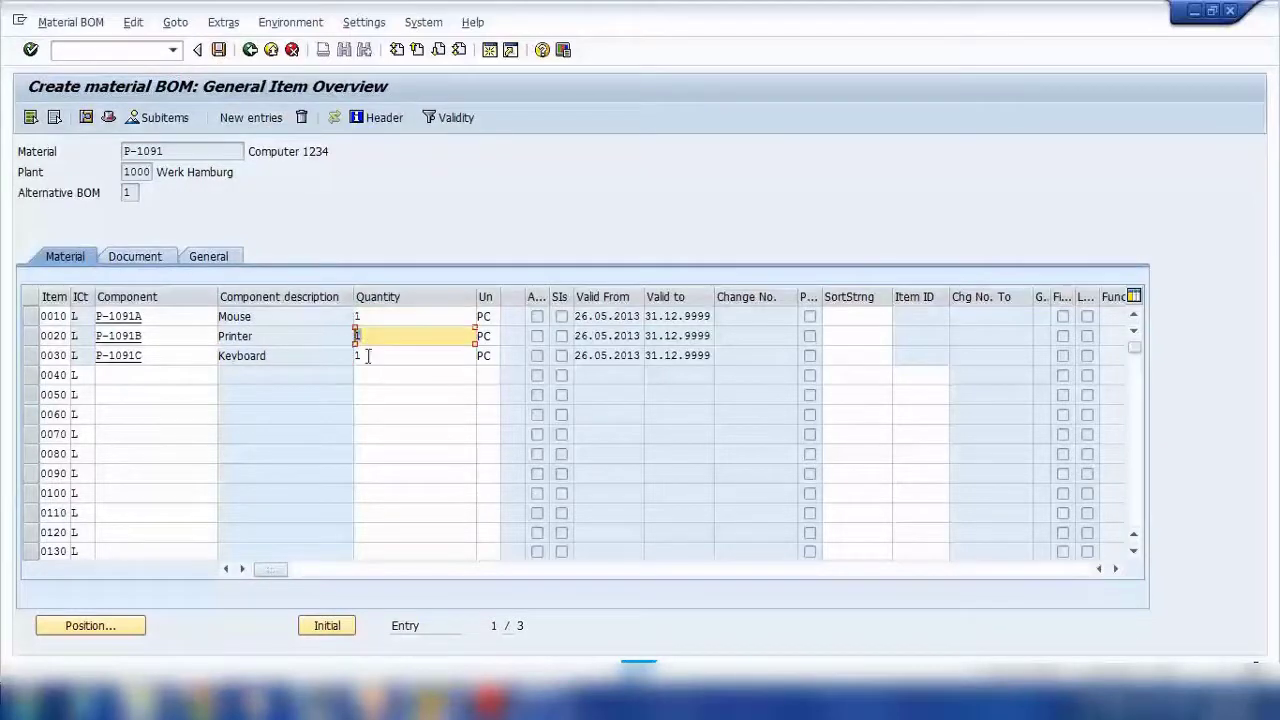
{"action": "left_click", "coordinate": [364, 357]}
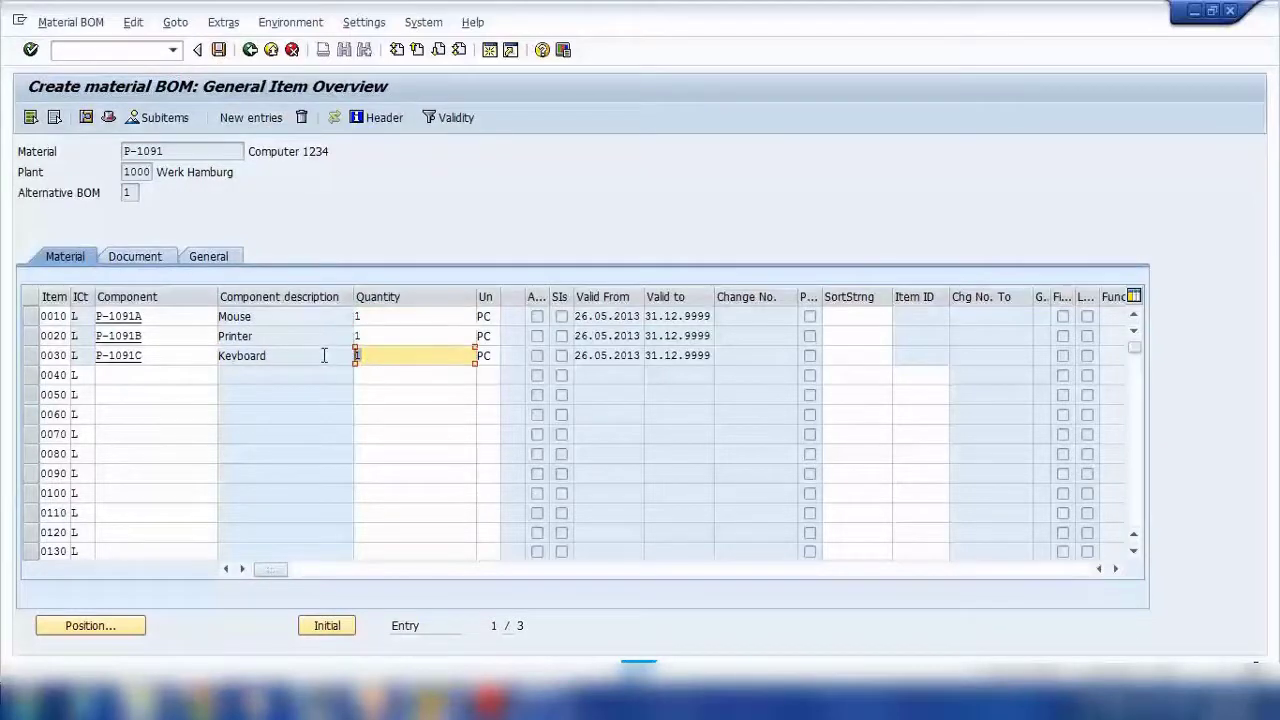
Check the P-1091 header base quantity of 1, then change the Keyboard quantity to 2
{"action": "left_click", "coordinate": [108, 118]}
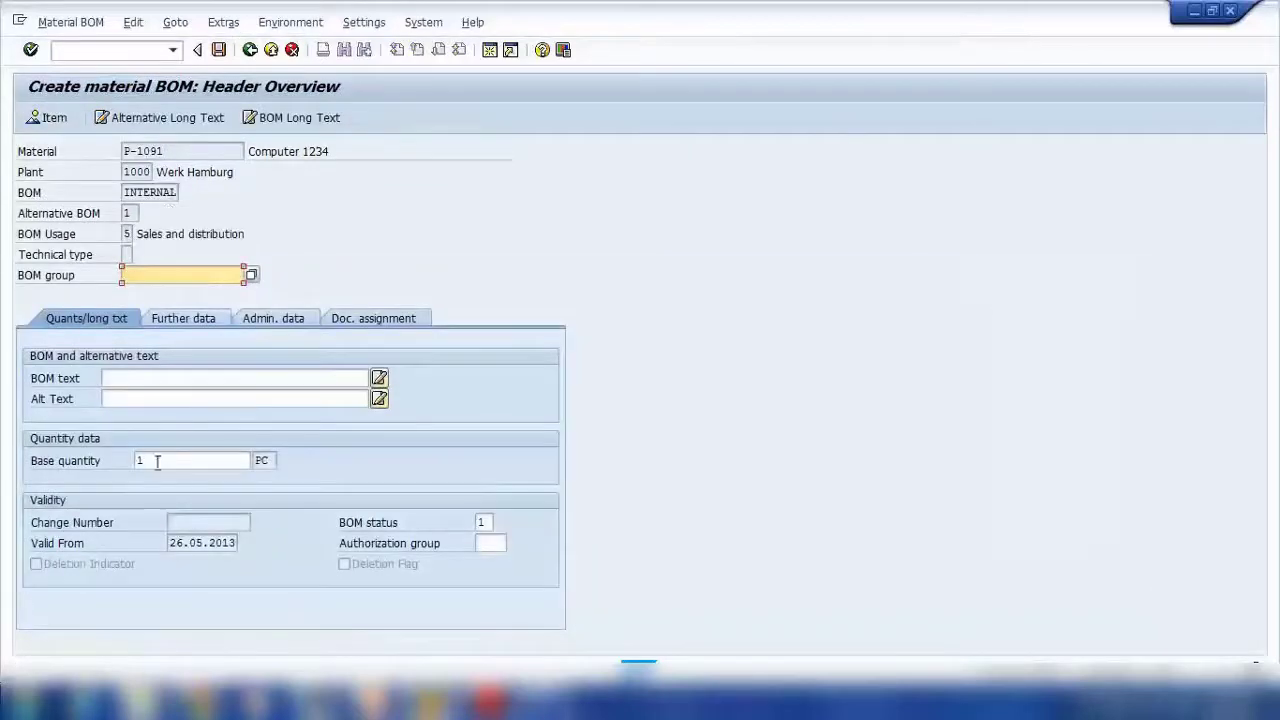
{"action": "left_click", "coordinate": [157, 461]}
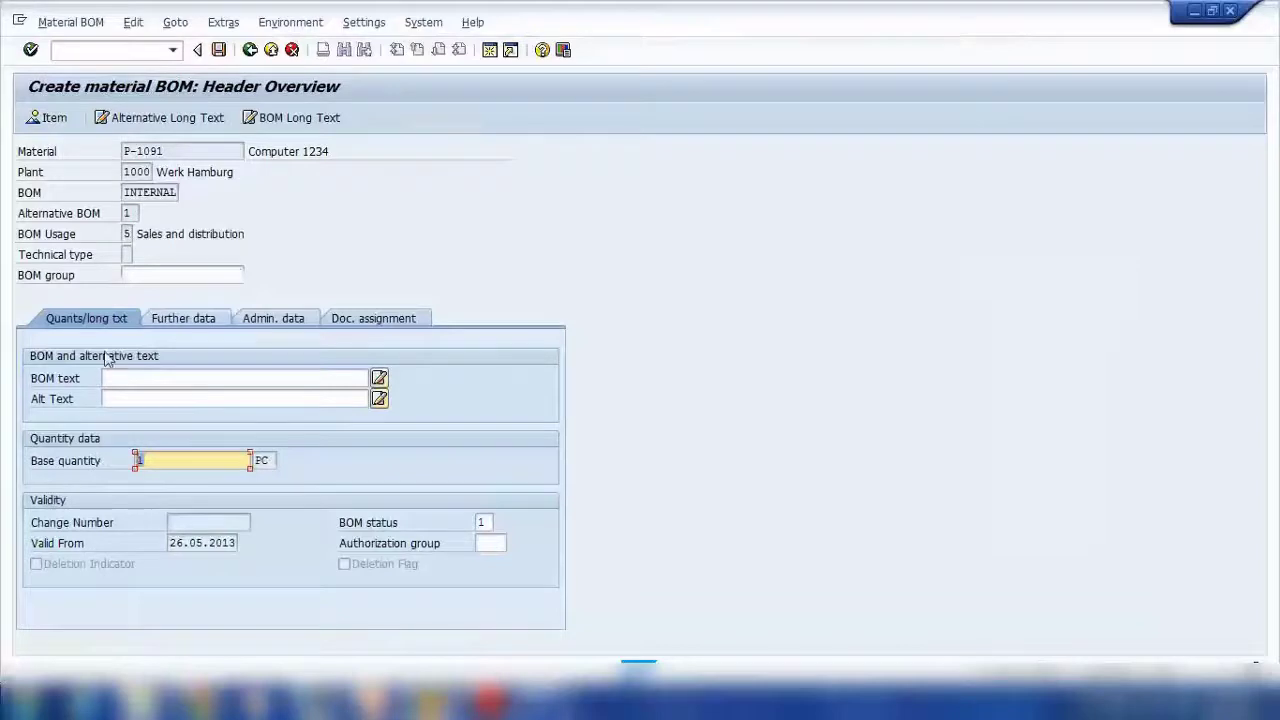
{"action": "left_click", "coordinate": [165, 151]}
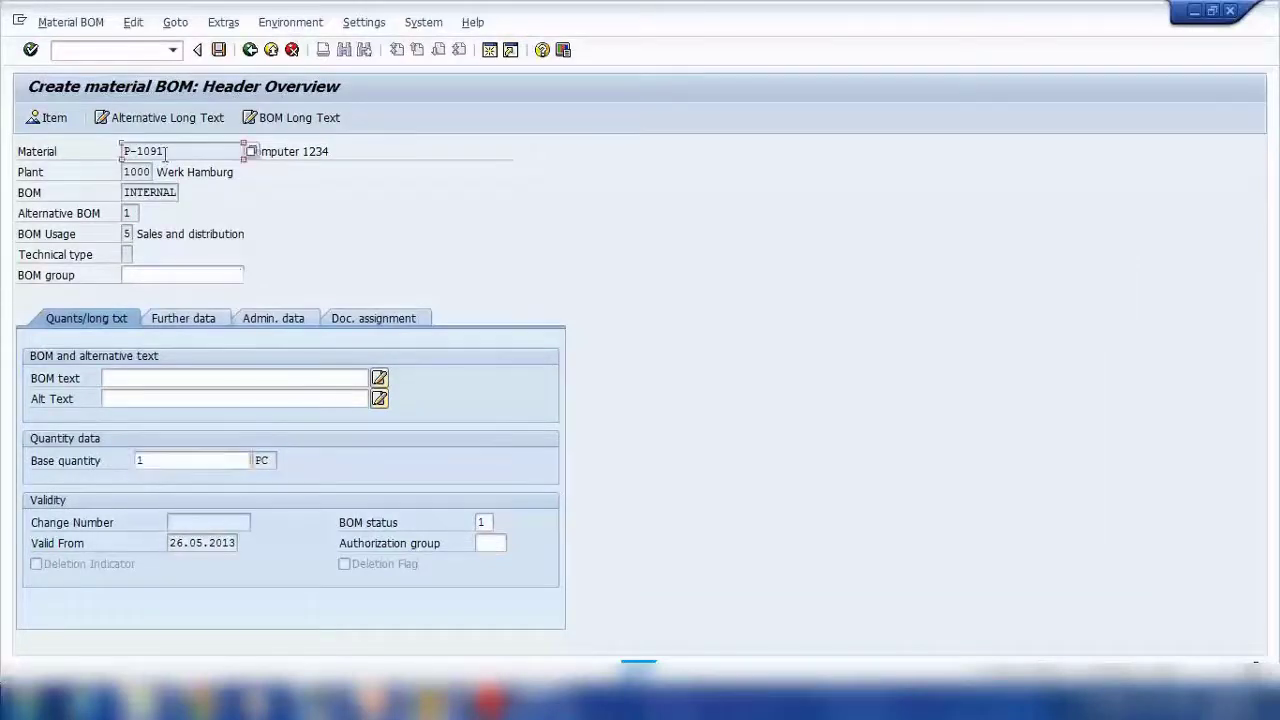
{"action": "left_click", "coordinate": [58, 121]}
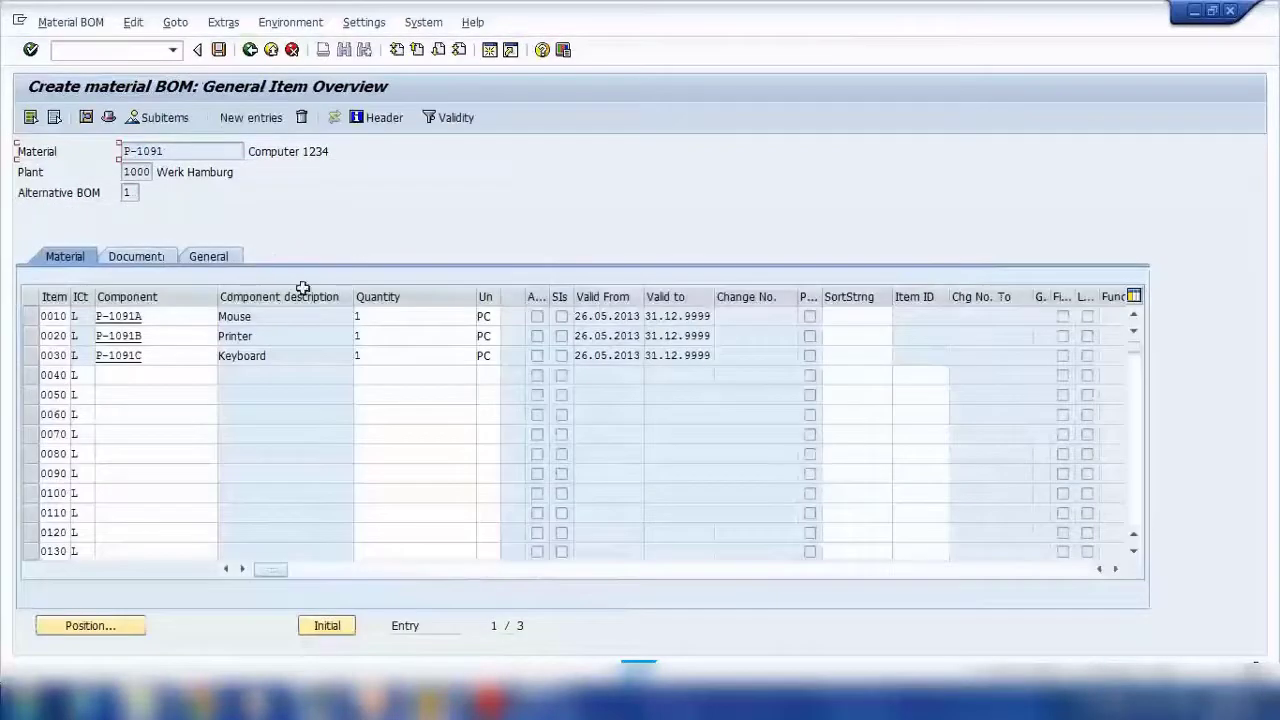
{"action": "left_click", "coordinate": [377, 321]}
{"action": "left_click", "coordinate": [394, 336]}
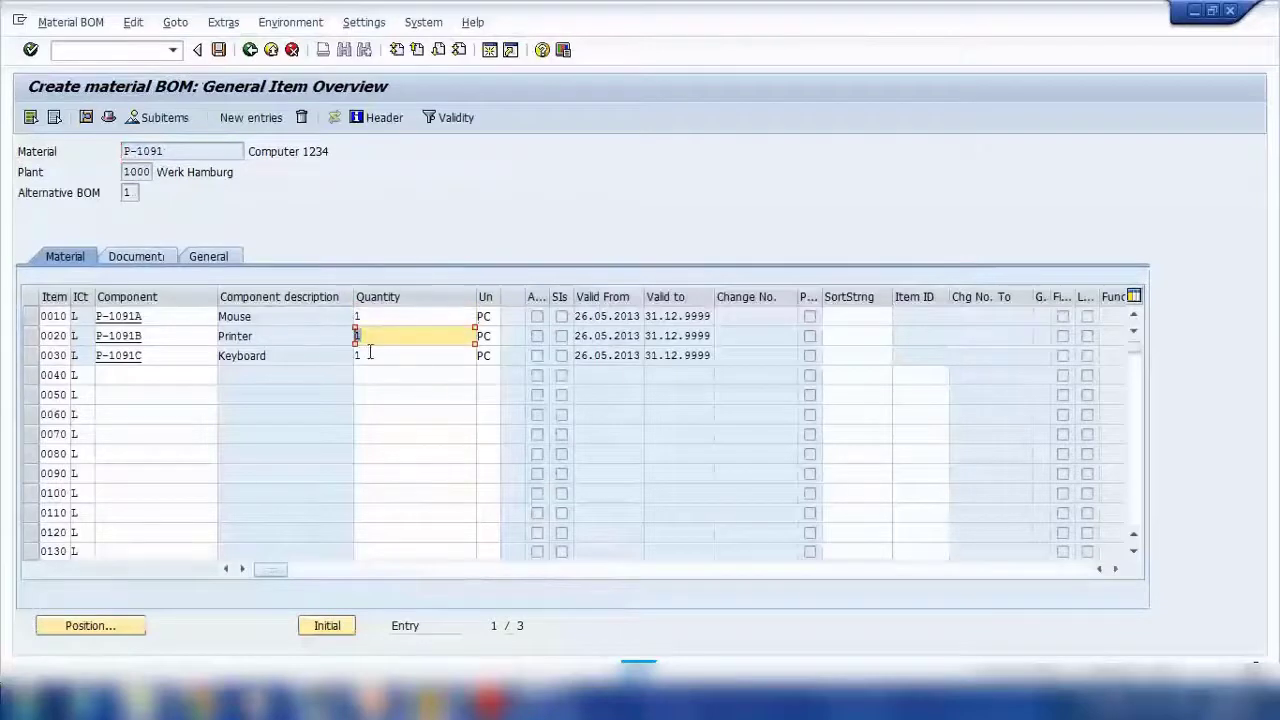
{"action": "left_click", "coordinate": [380, 354]}
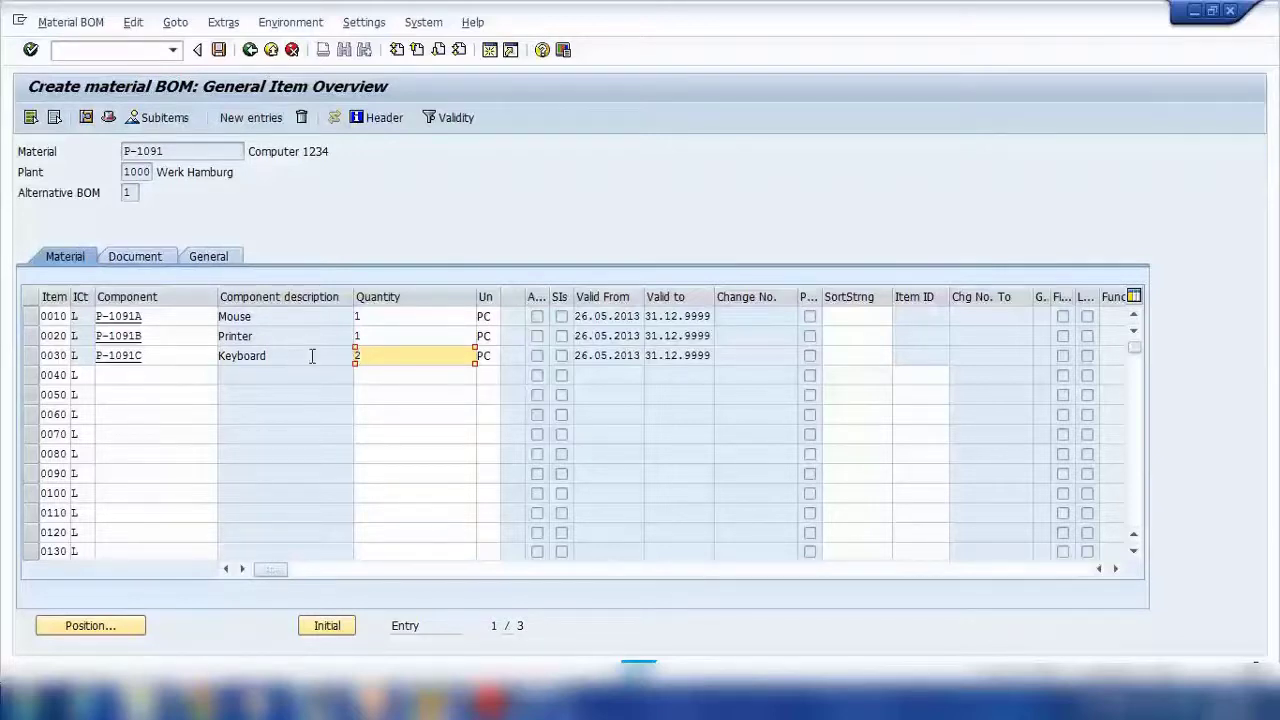
Set the Mouse quantity in row 0010 to 2 and save the P-1091 sales BOM
{"action": "left_click", "coordinate": [135, 147]}
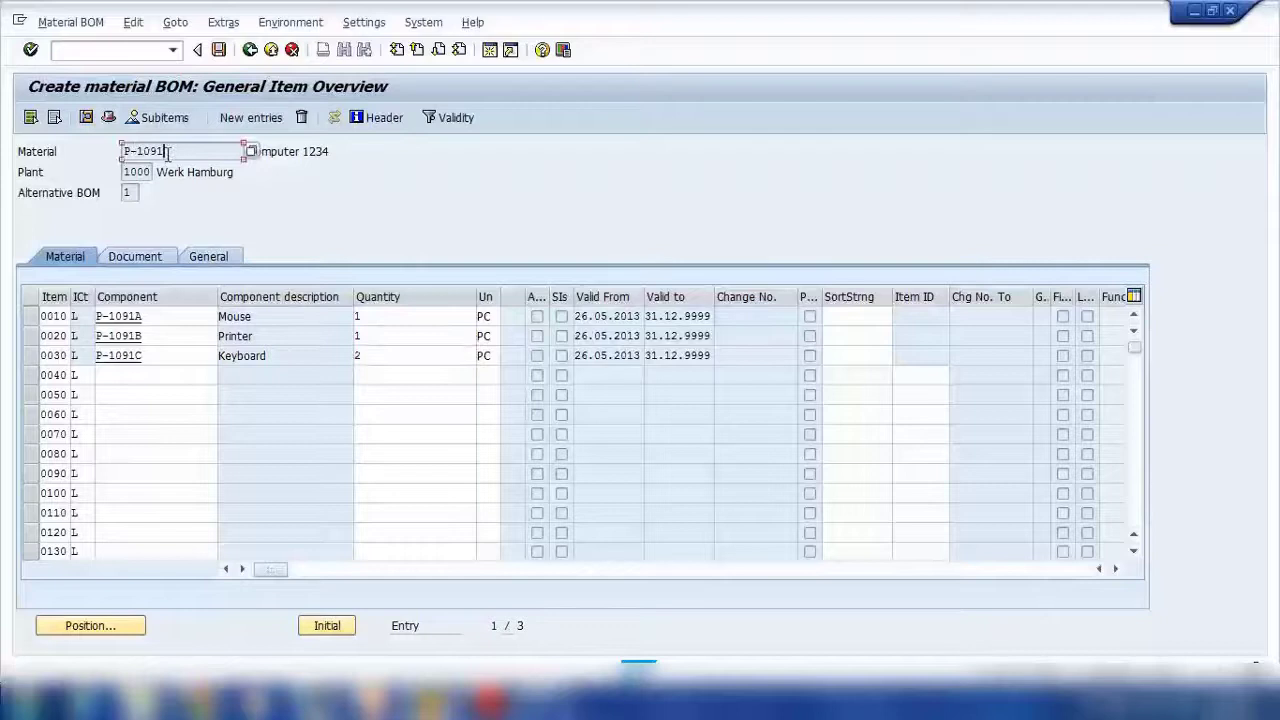
{"action": "left_click", "coordinate": [383, 363]}
{"action": "left_click", "coordinate": [366, 335]}
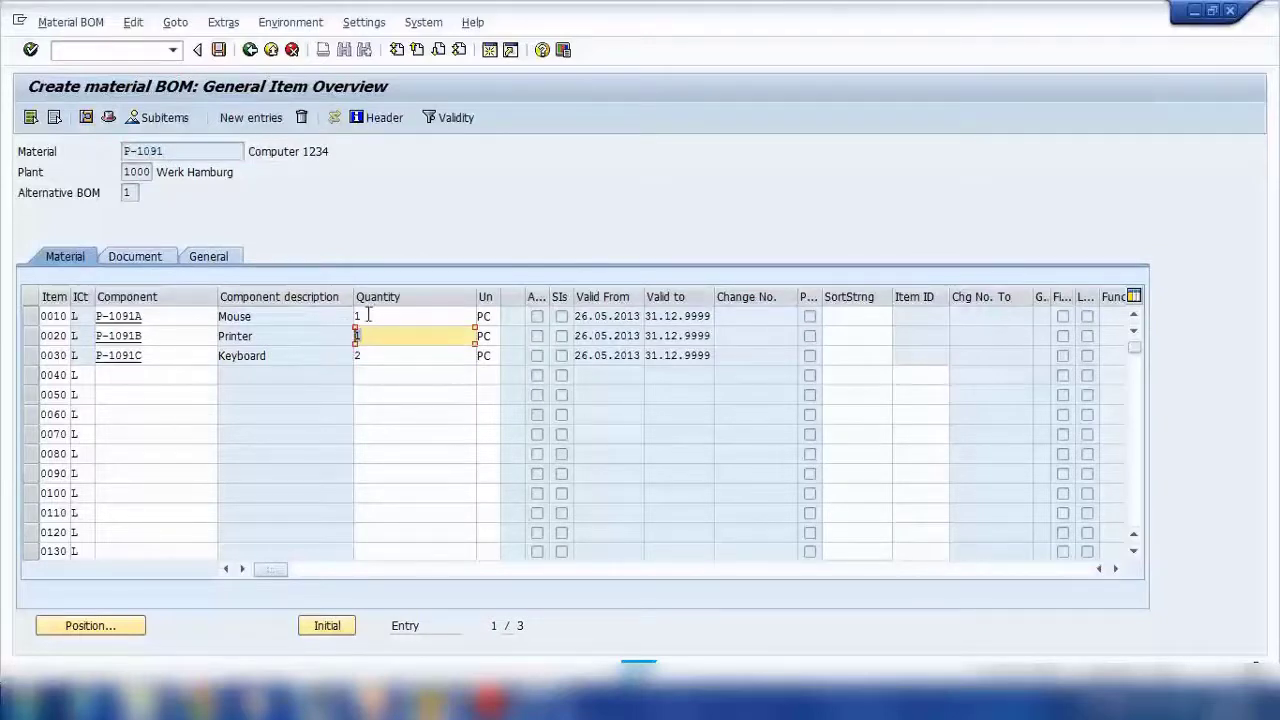
{"action": "left_click", "coordinate": [368, 316]}
{"action": "left_click", "coordinate": [376, 355]}
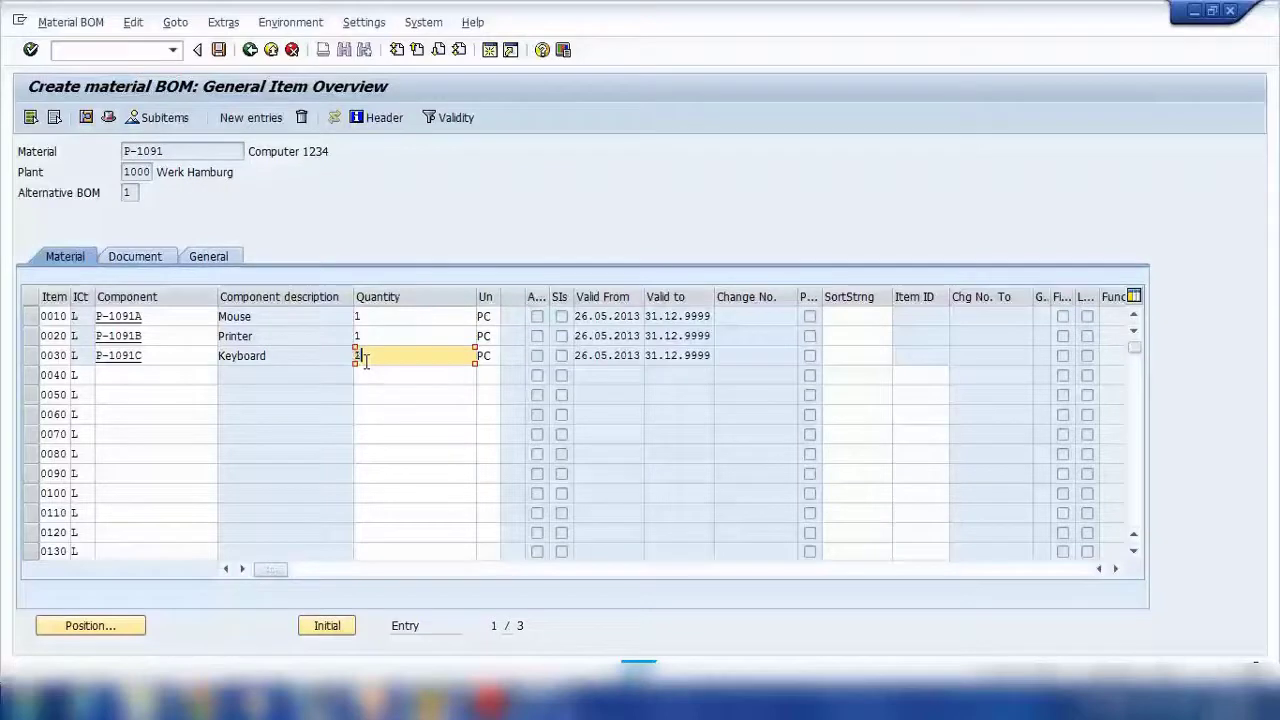
{"action": "left_click", "coordinate": [368, 317]}
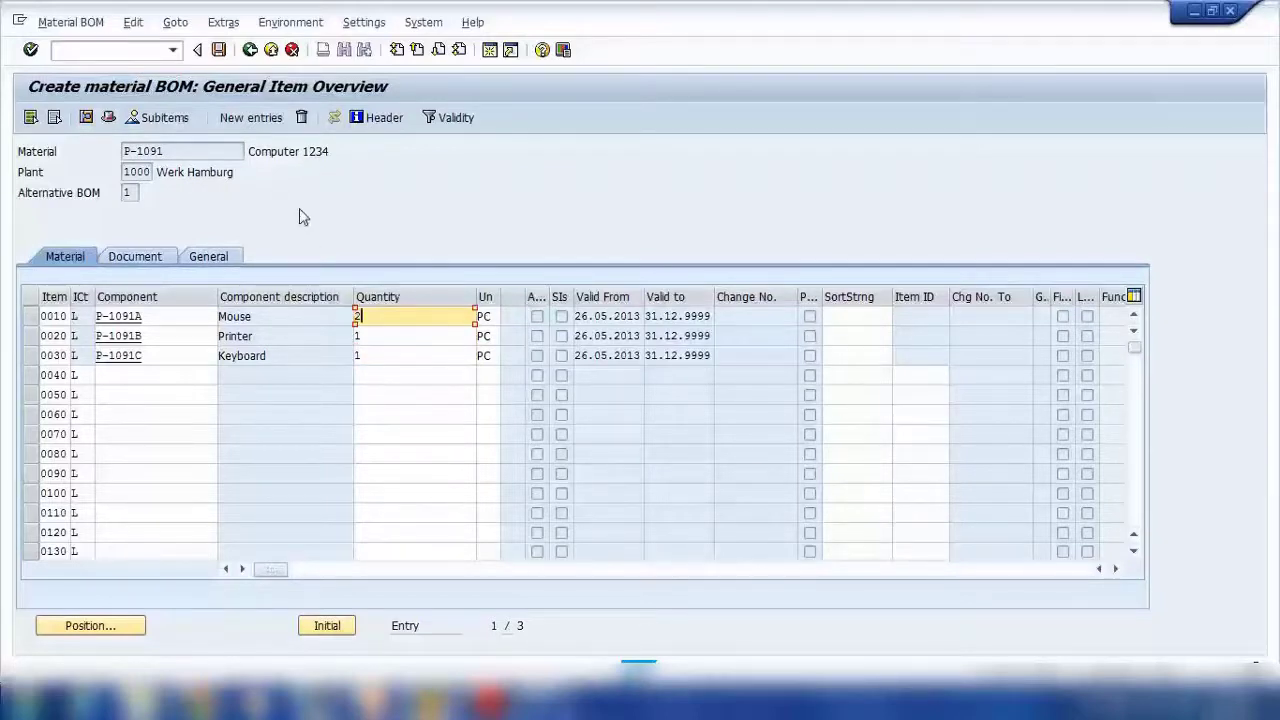
{"action": "left_click", "coordinate": [218, 50]}
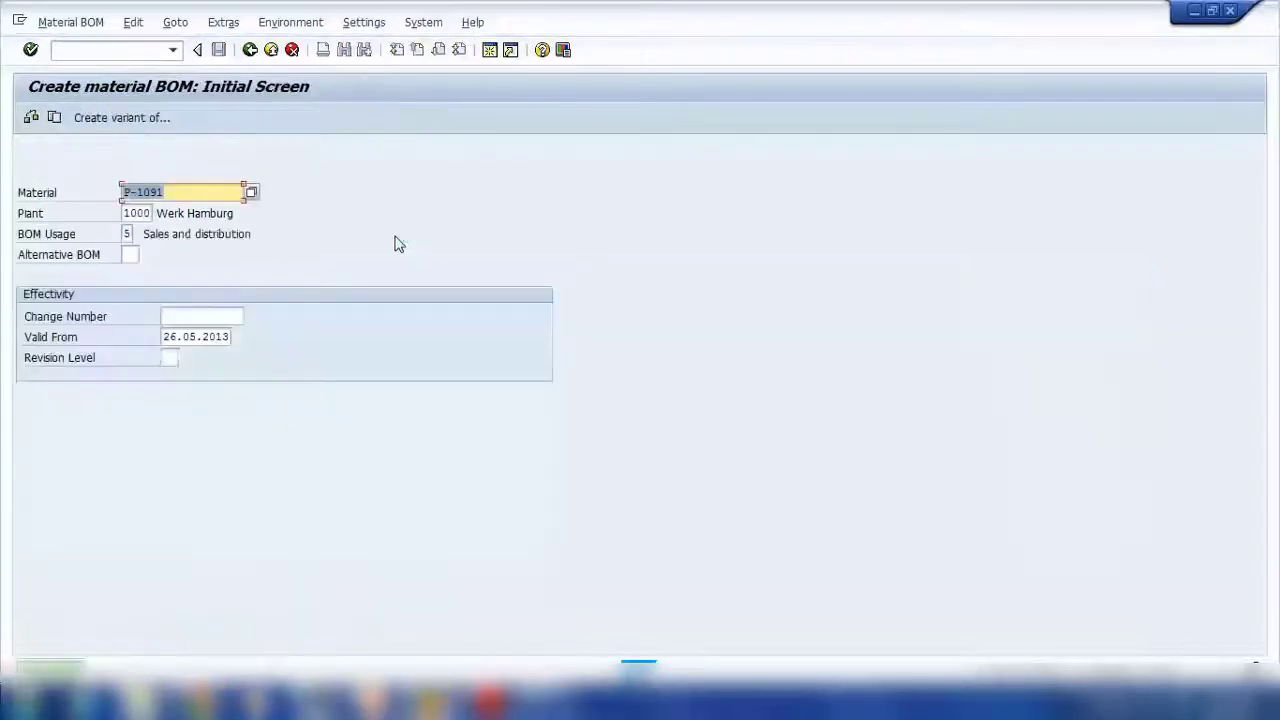
Leave BOM creation for SAP Easy Access and start item category maintenance (VOV7) from the Create Material window
{"action": "left_click", "coordinate": [250, 50]}
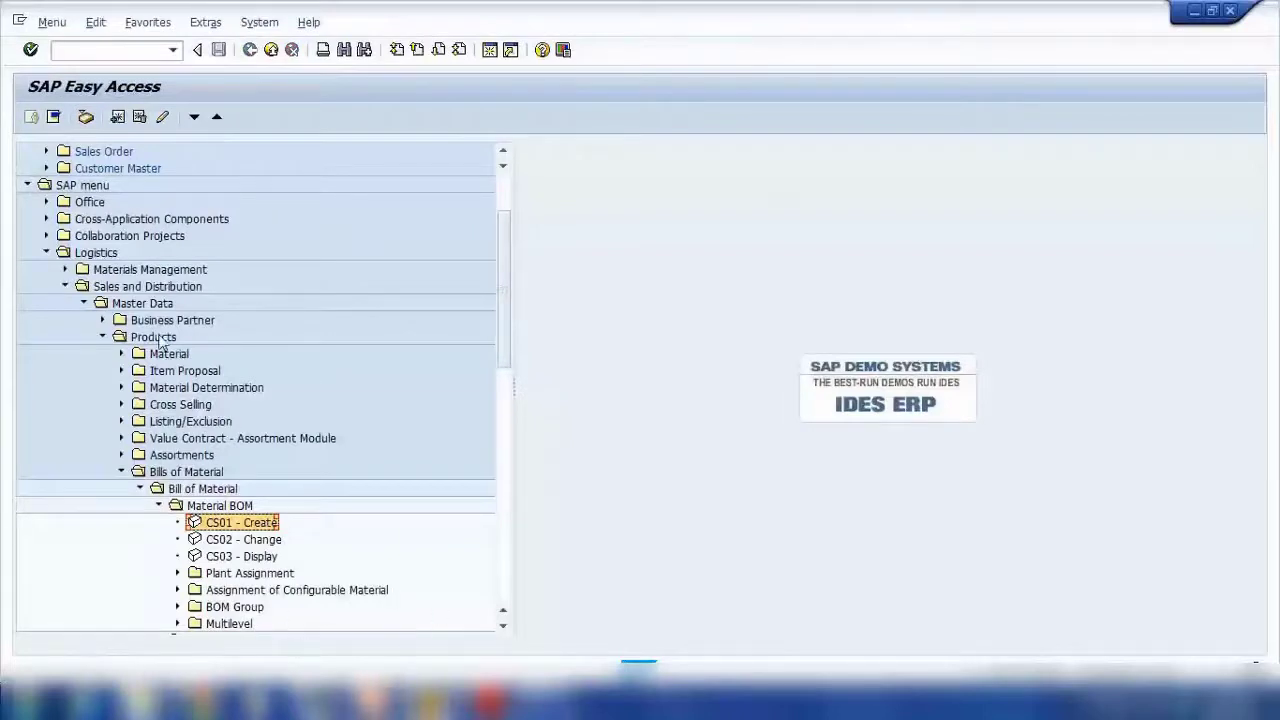
{"action": "left_click", "coordinate": [140, 489]}
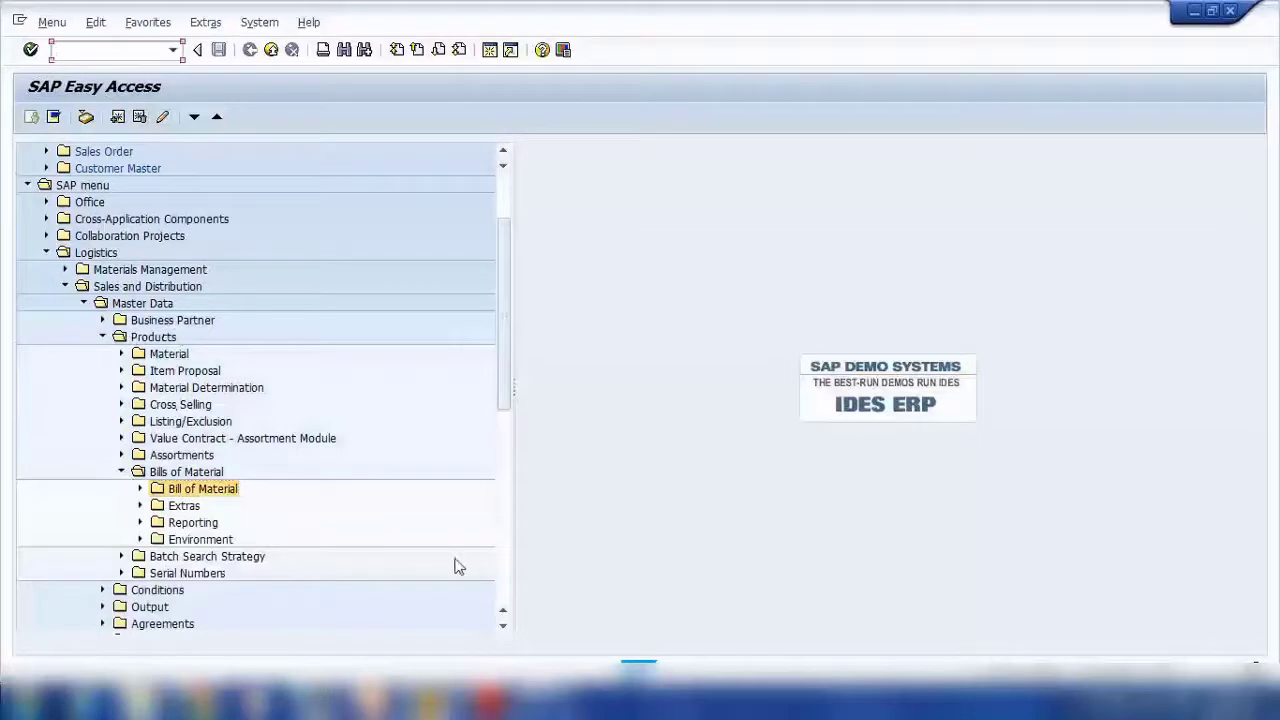
{"action": "mouse_move", "coordinate": [438, 700]}
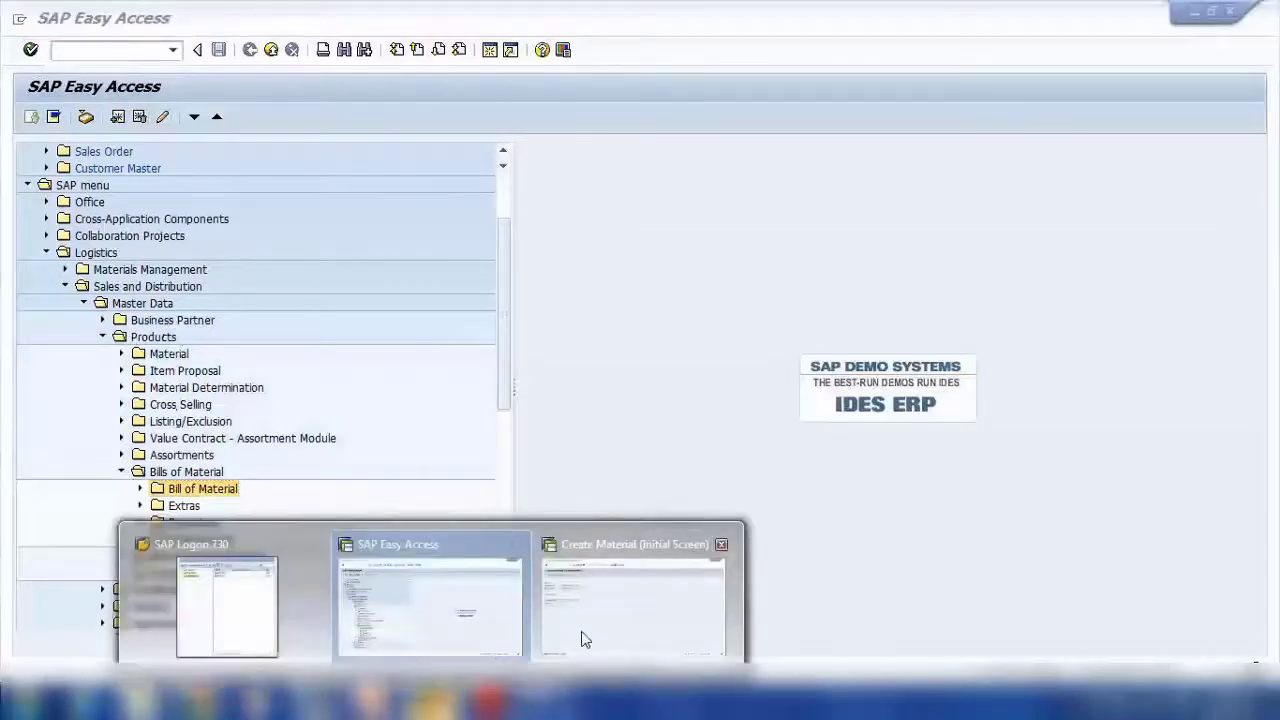
{"action": "mouse_move", "coordinate": [585, 637]}
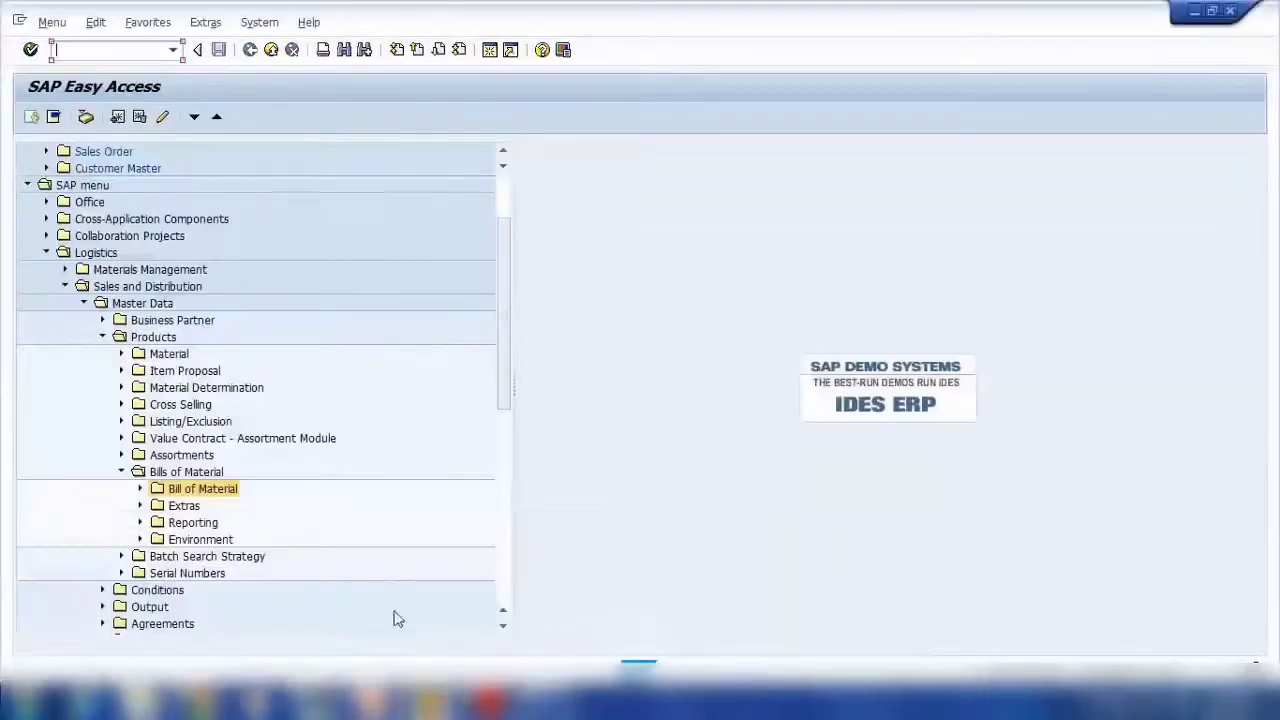
{"action": "left_click", "coordinate": [612, 634]}
{"action": "left_click", "coordinate": [116, 55]}
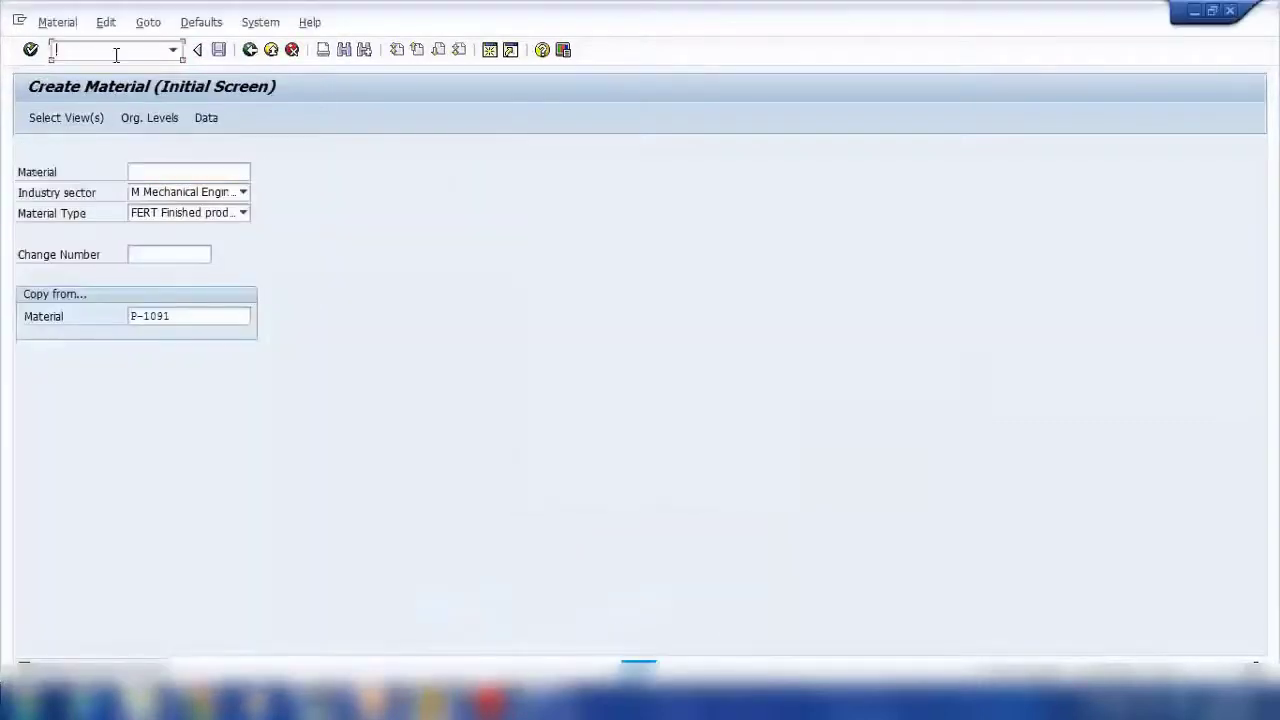
{"action": "type", "text": "/nmm01"}
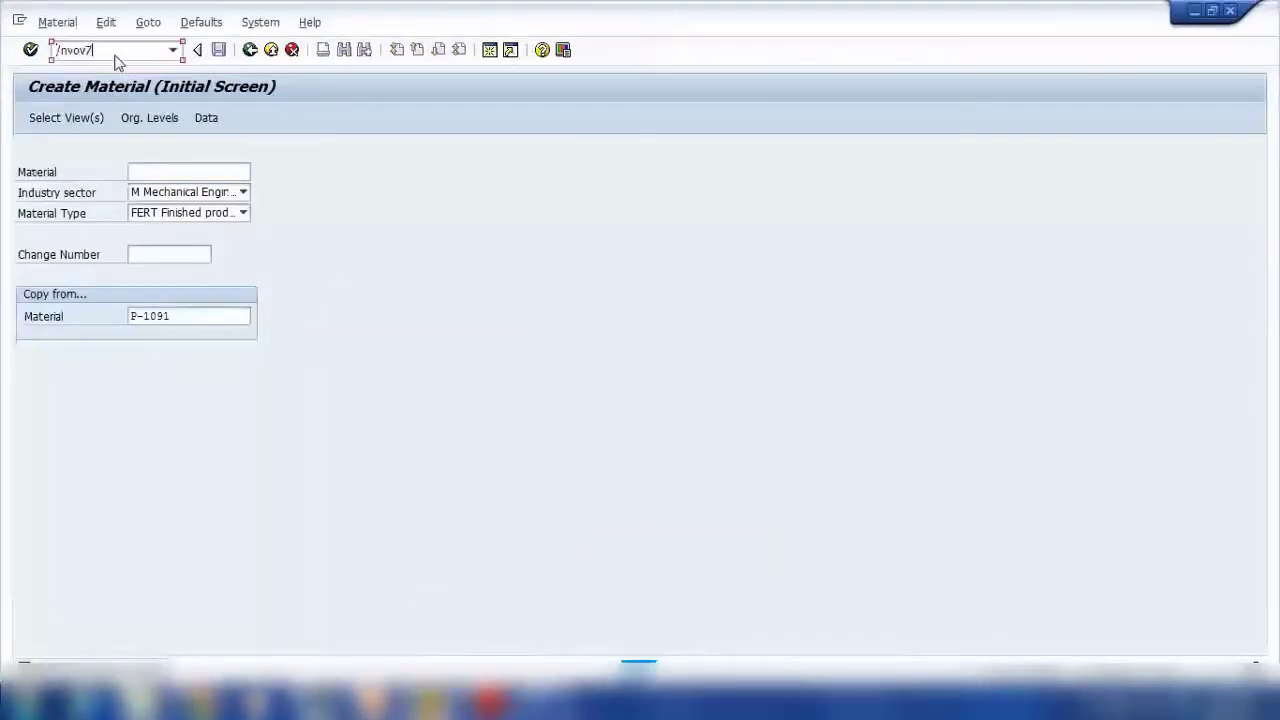
{"action": "key", "text": "Return"}
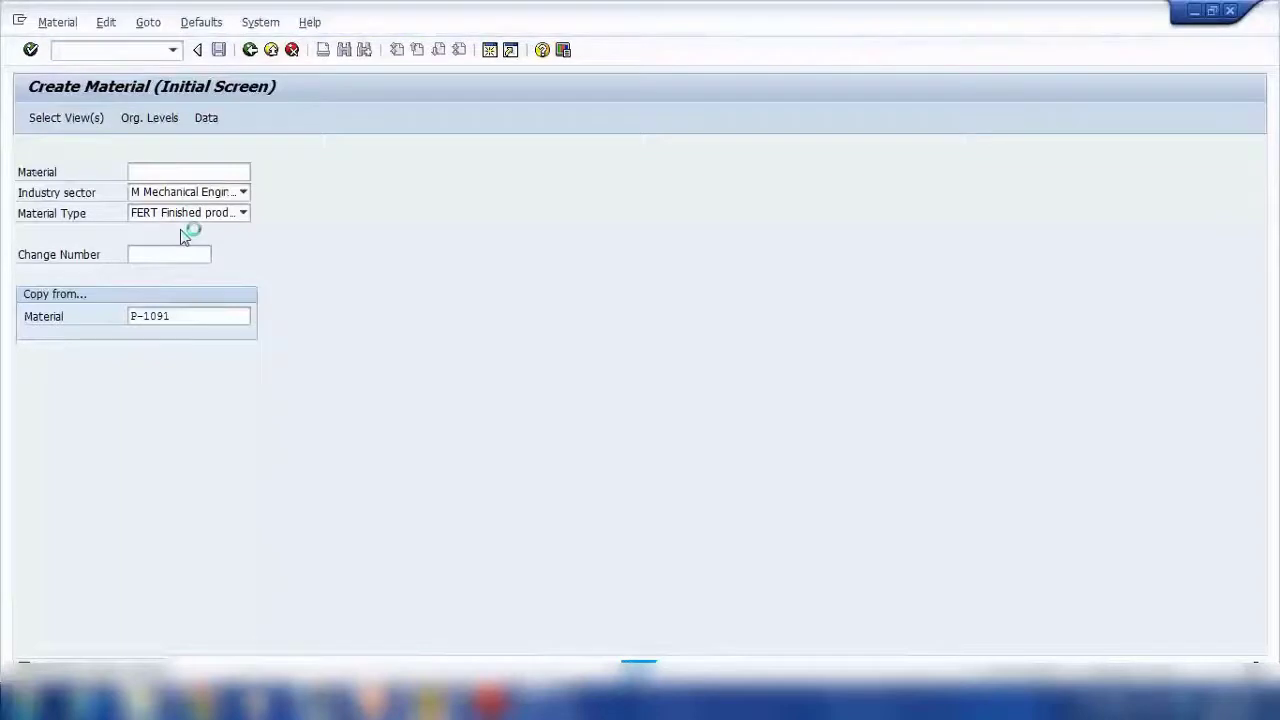
{"action": "left_click", "coordinate": [123, 624]}
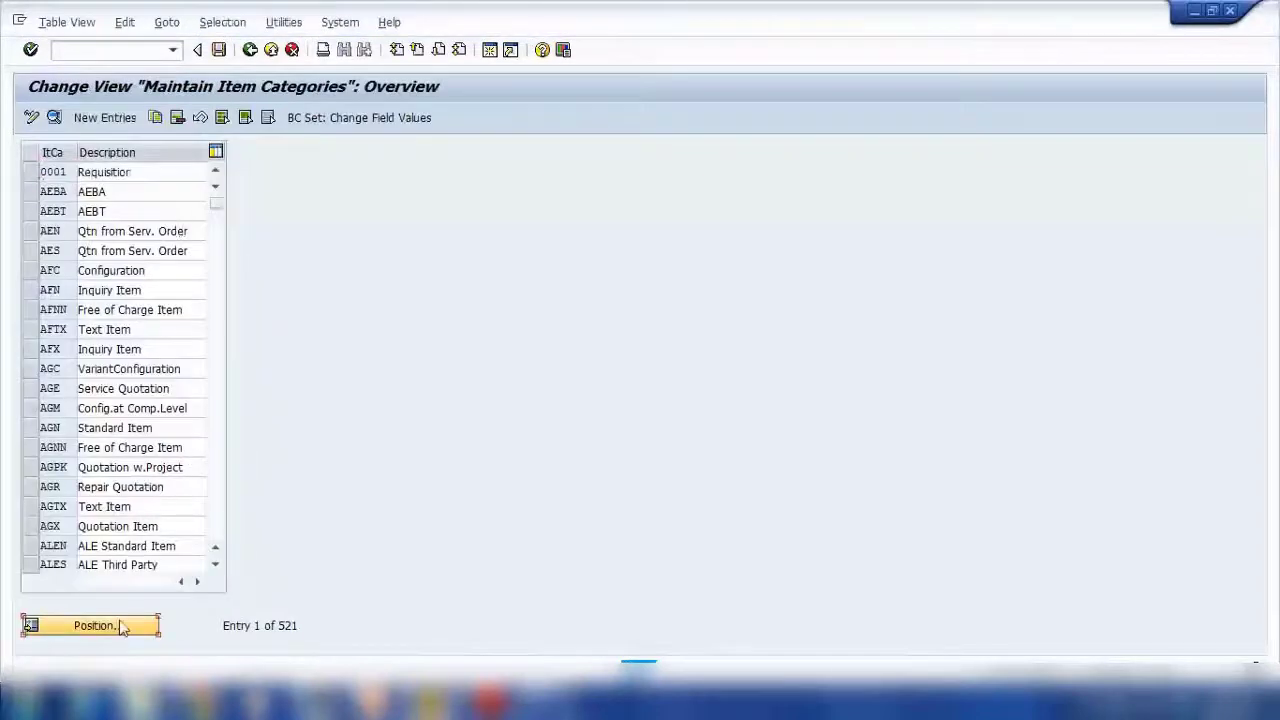